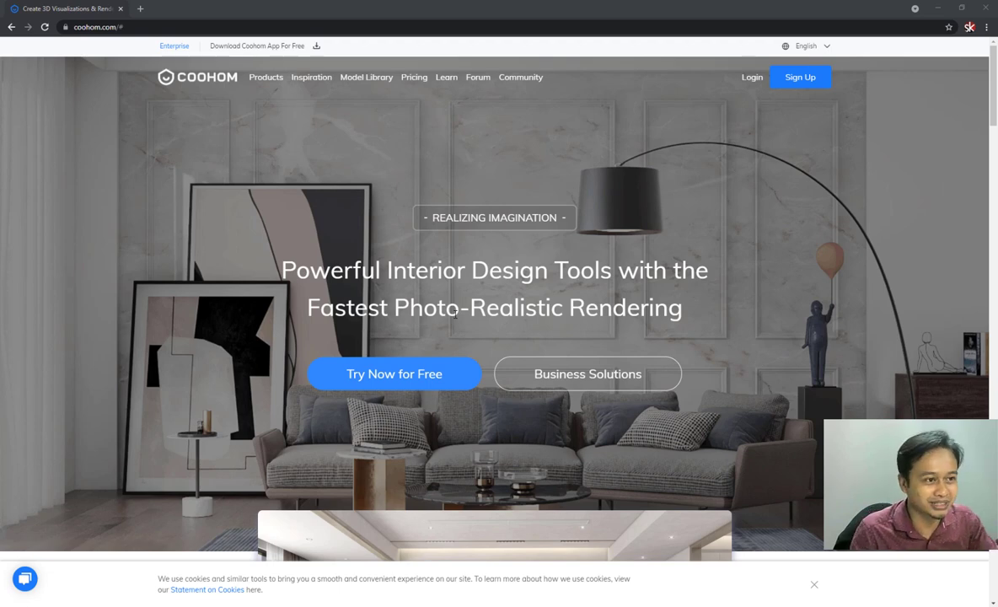
Log in to the Coohom account and open the floor plan design tool
left_click(746, 82)
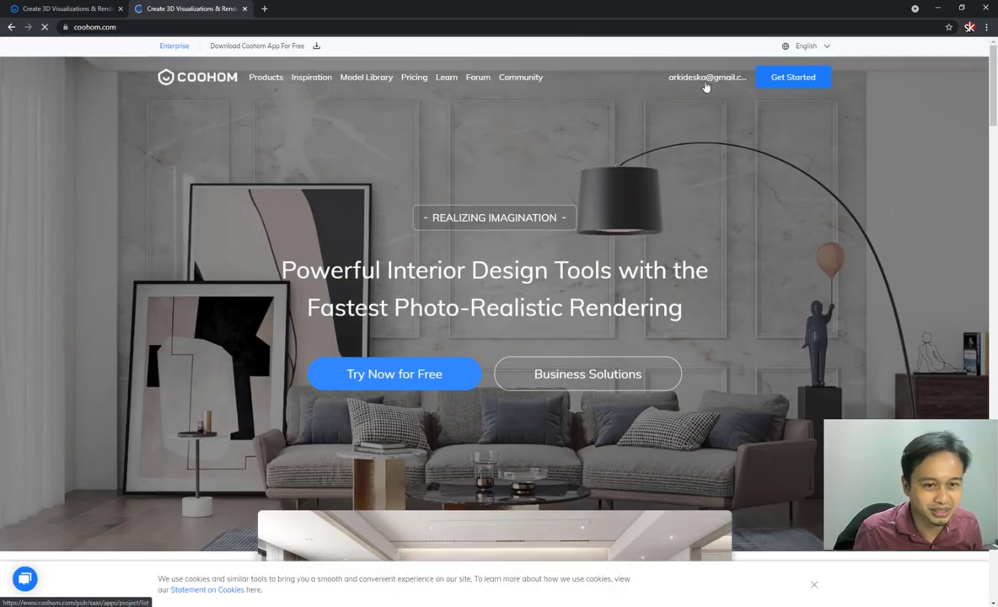
left_click(804, 83)
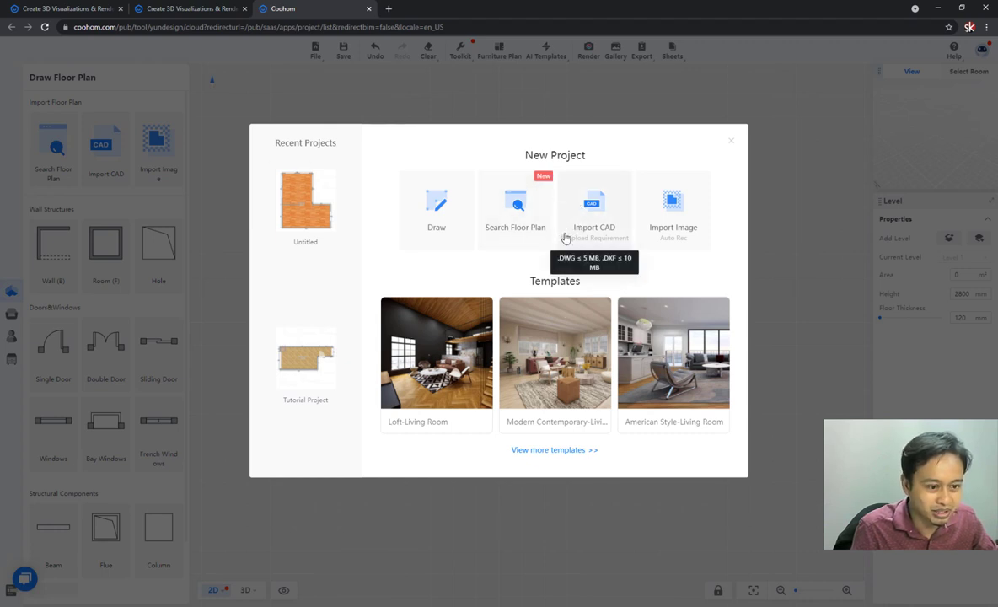
Browse the full list of room templates and start a new blank project using the Draw option
mouse_move(557, 346)
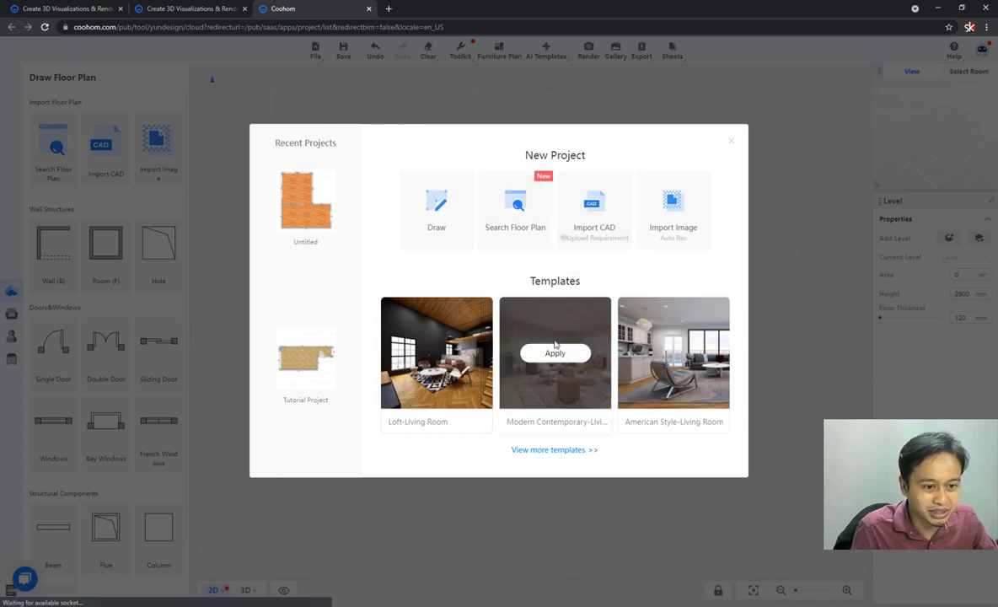
left_click(566, 453)
scroll(586, 364, "down", 3)
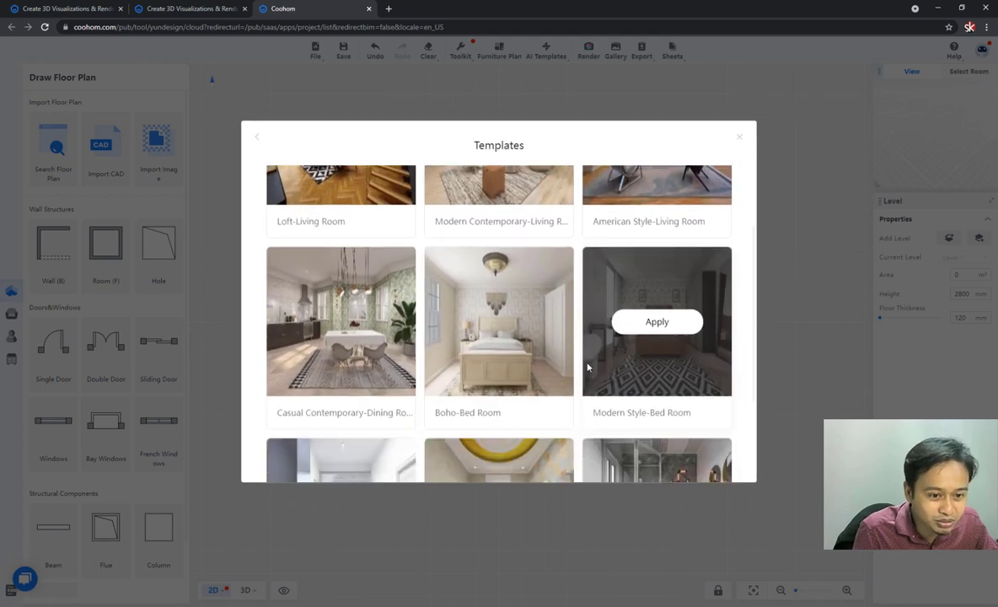
scroll(509, 378, "up", 3)
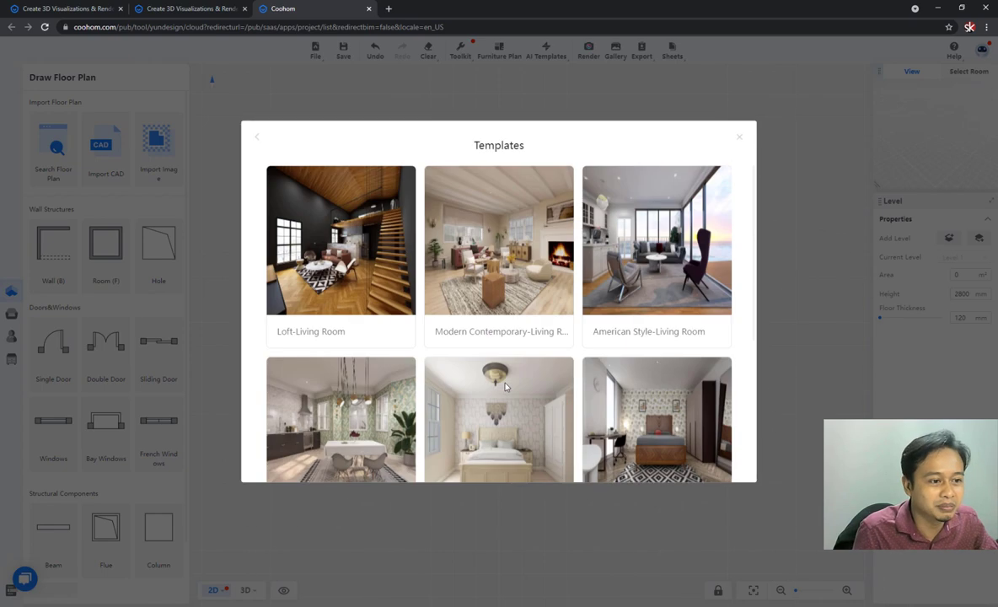
left_click(259, 143)
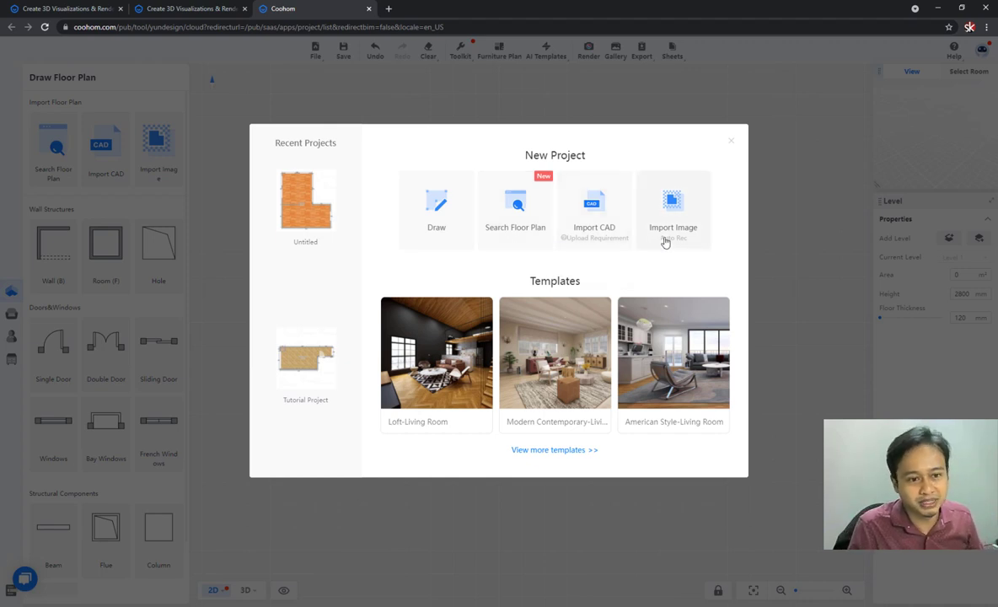
left_click(451, 221)
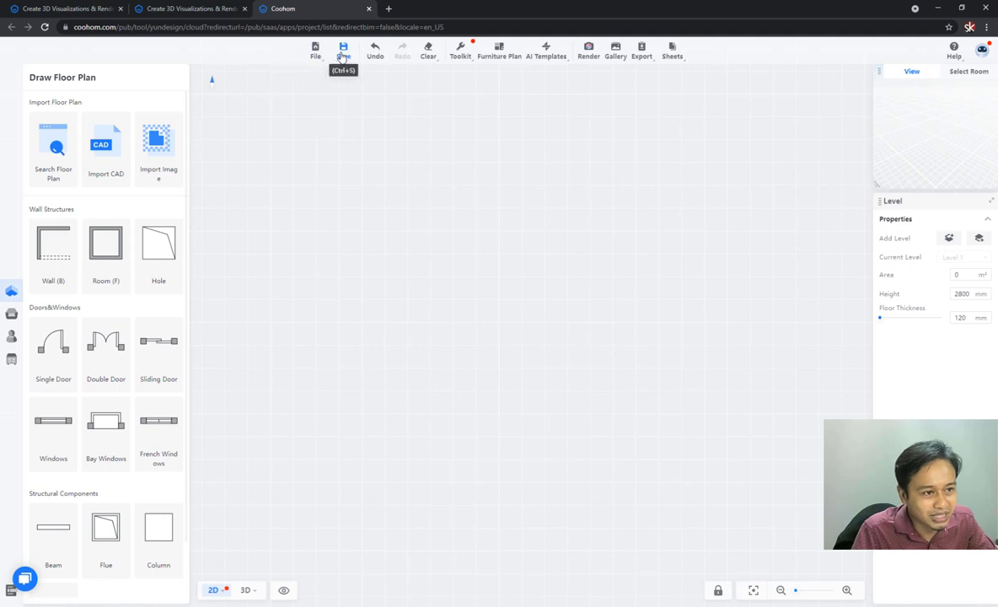
mouse_move(430, 57)
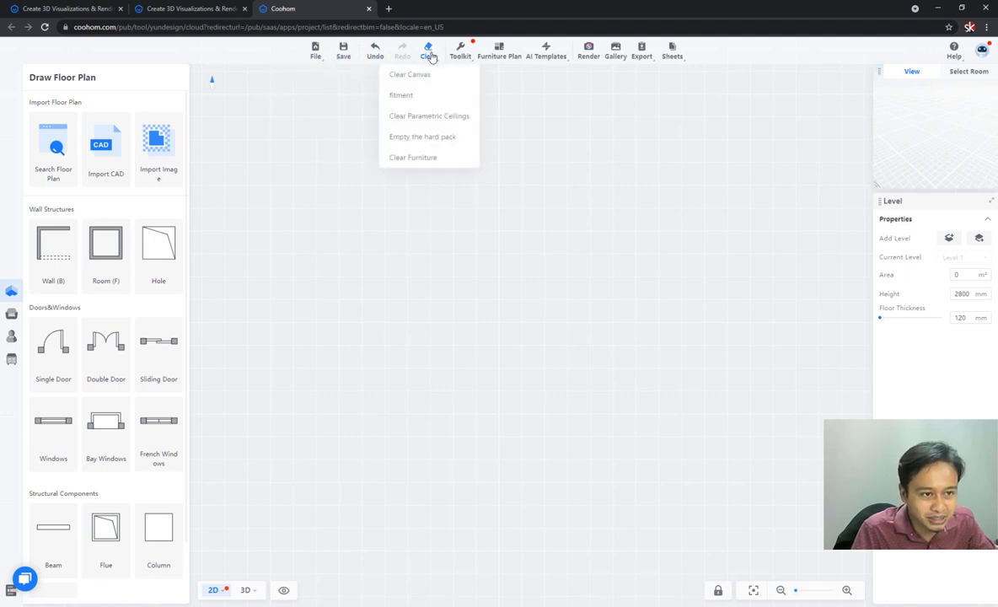
mouse_move(566, 63)
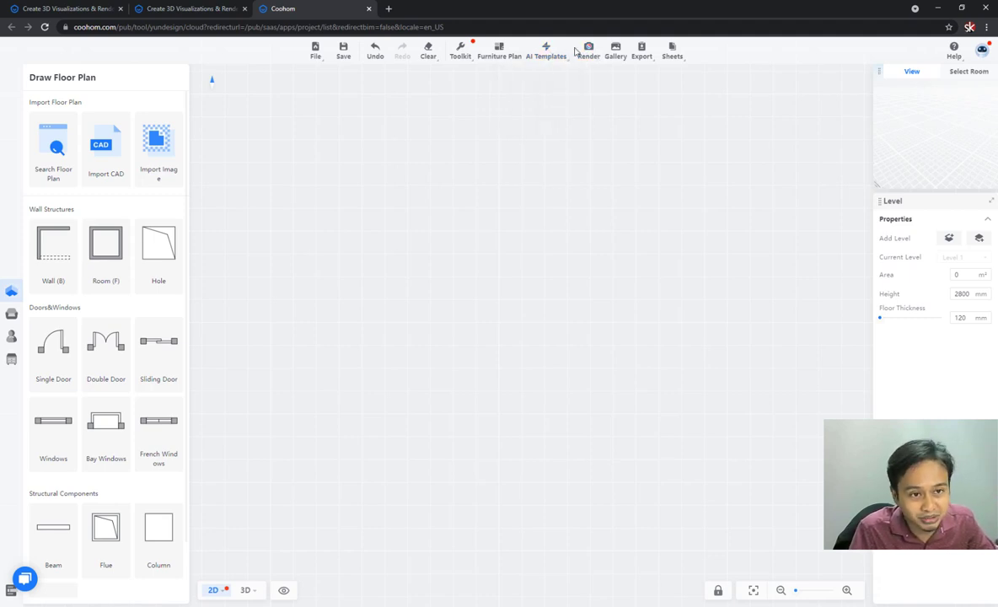
mouse_move(618, 56)
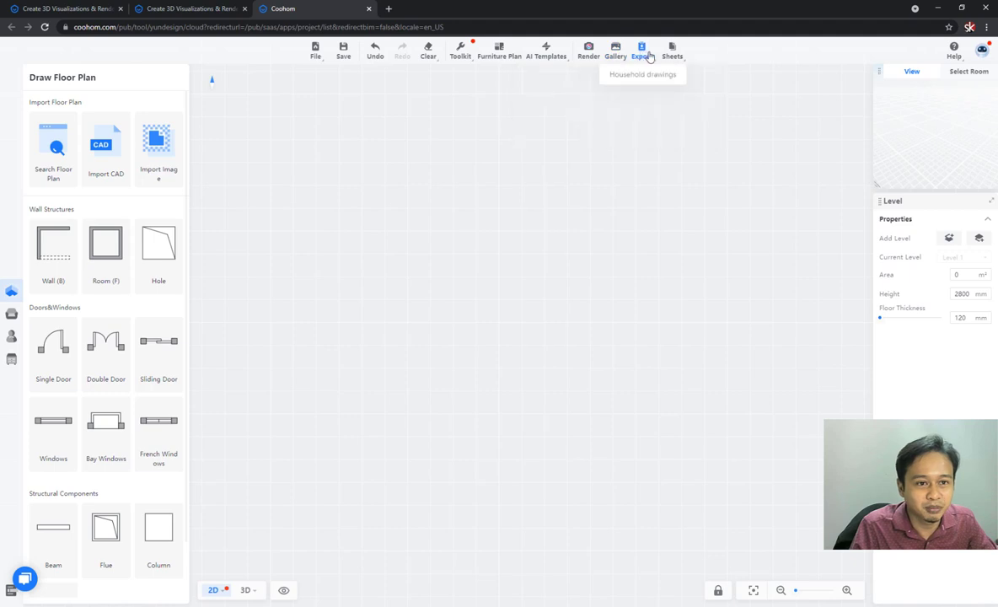
mouse_move(672, 48)
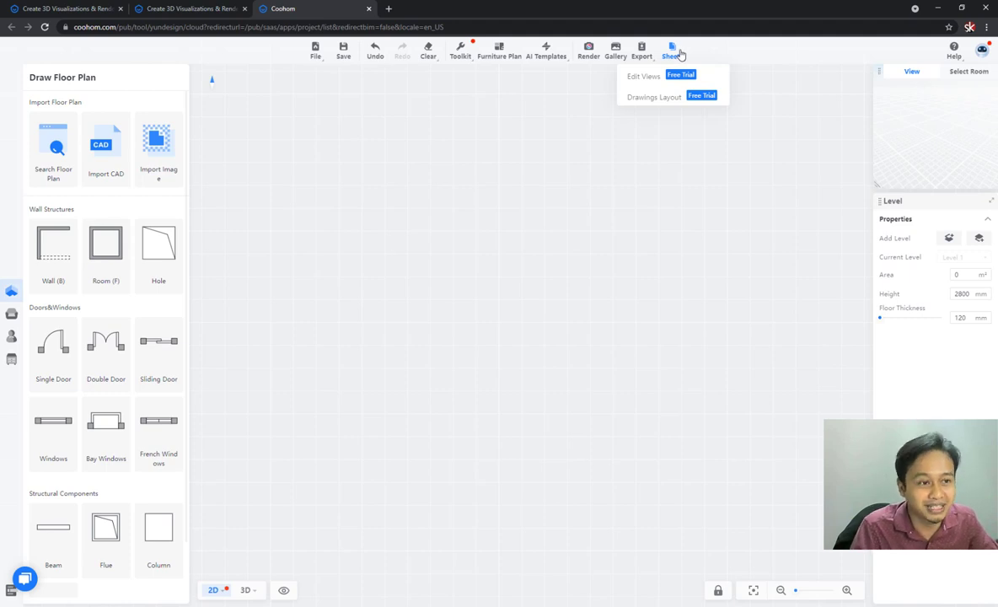
mouse_move(325, 56)
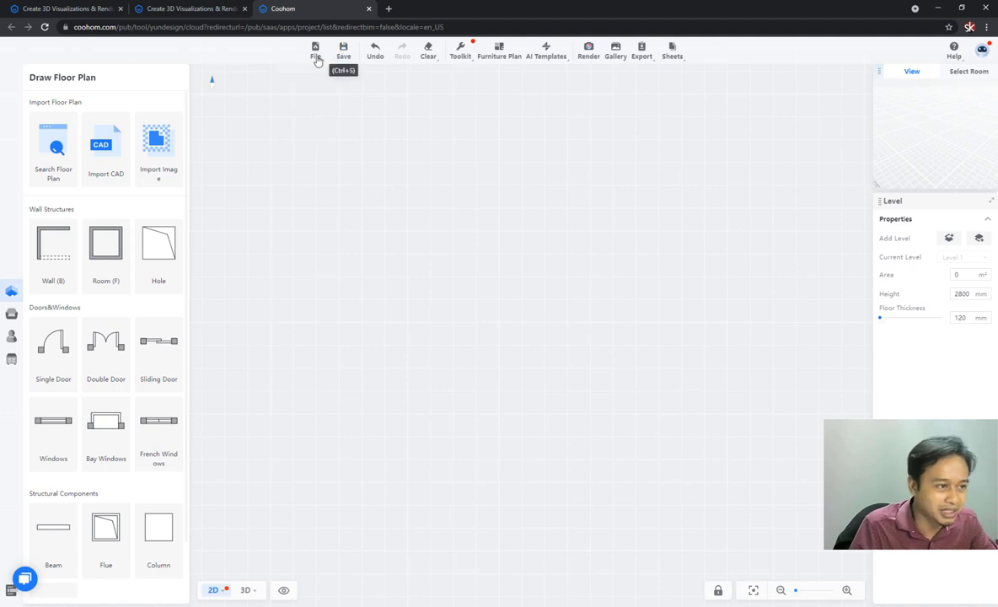
Look through the Public Library, My Account and Customized Library contents, and return to the Floor Plan drawing tools
mouse_move(10, 287)
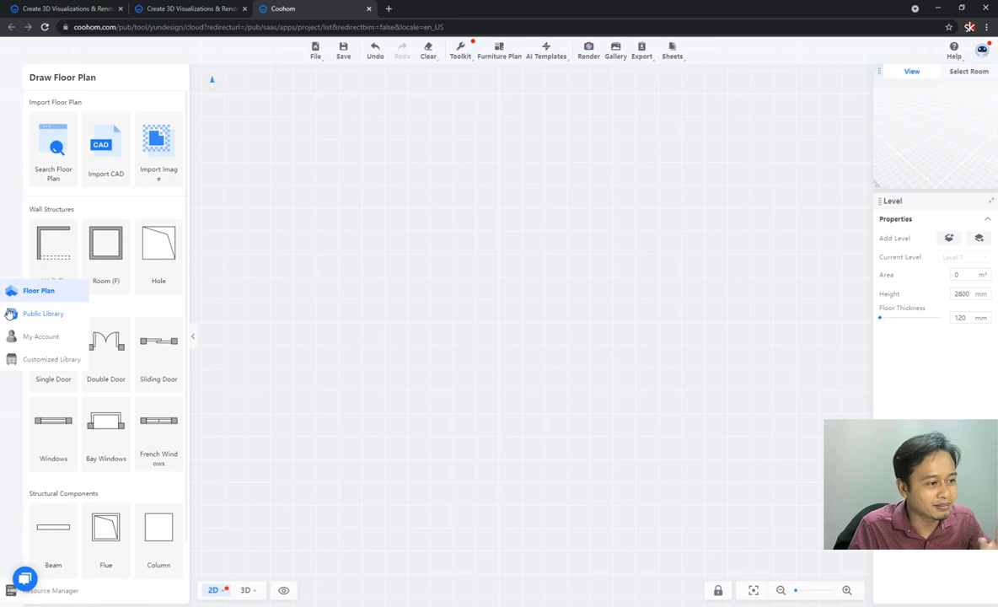
left_click(10, 314)
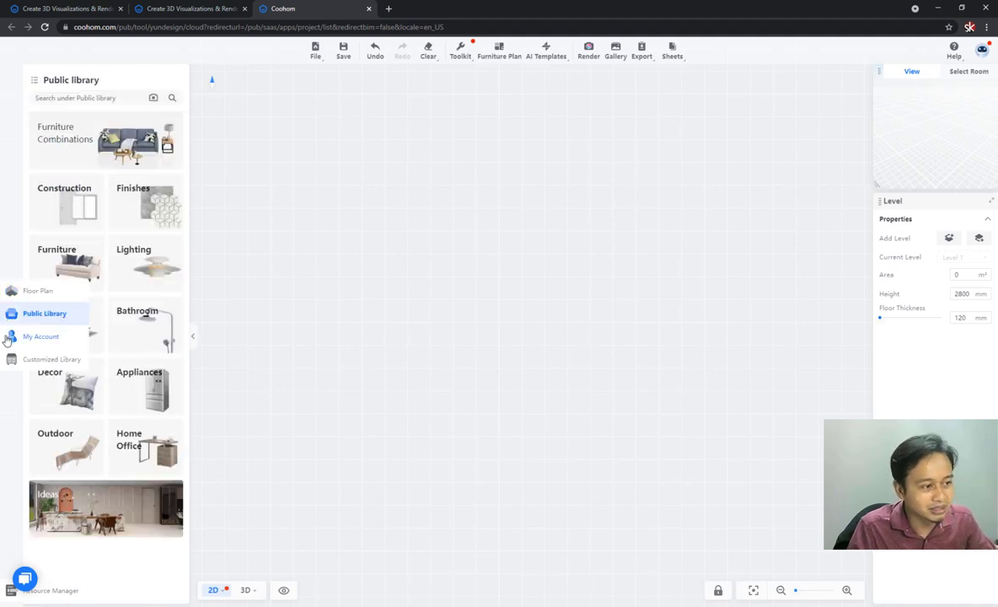
left_click(8, 338)
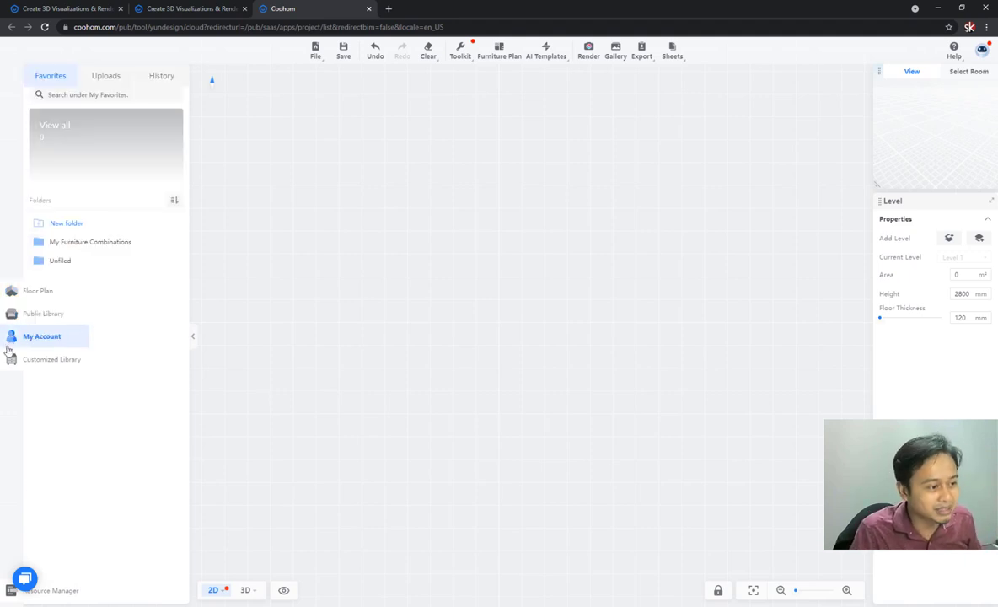
left_click(11, 361)
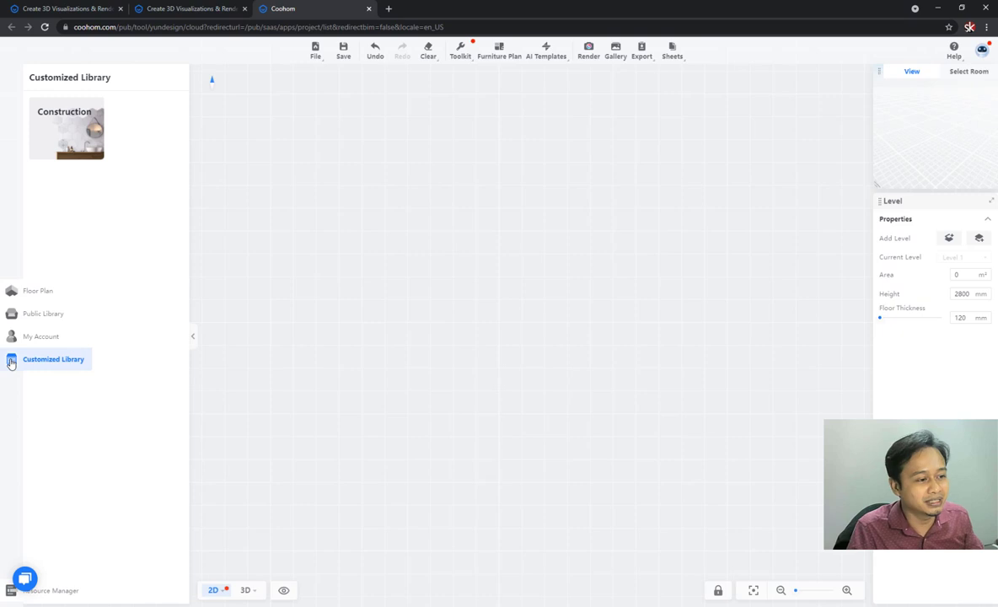
left_click(12, 294)
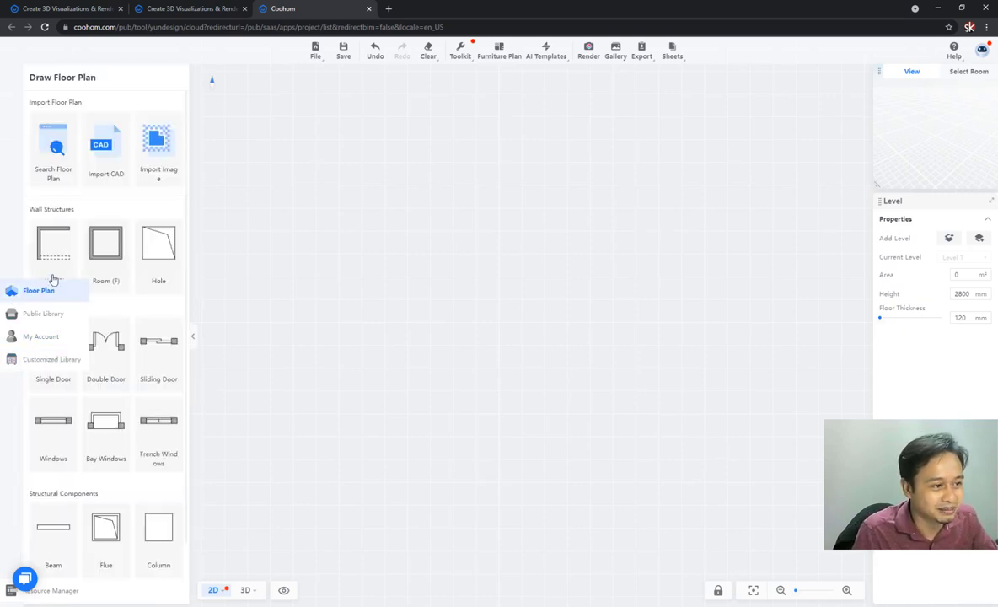
scroll(98, 272, "down", 2)
scroll(98, 284, "up", 2)
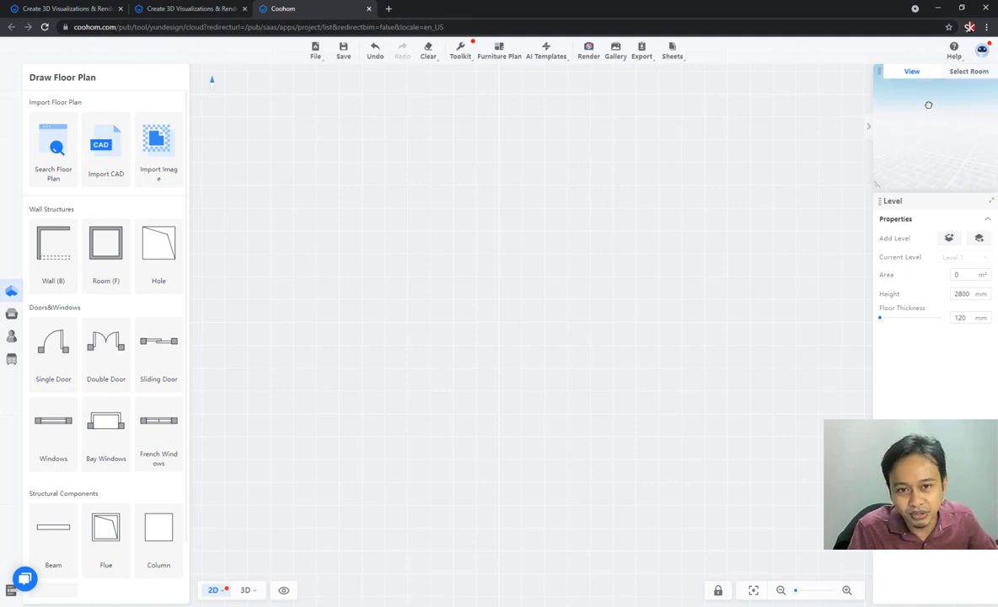
Examine the 3D preview by orbiting, hiding and restoring it, and return it to the View display
left_click_drag(925, 121, 903, 129)
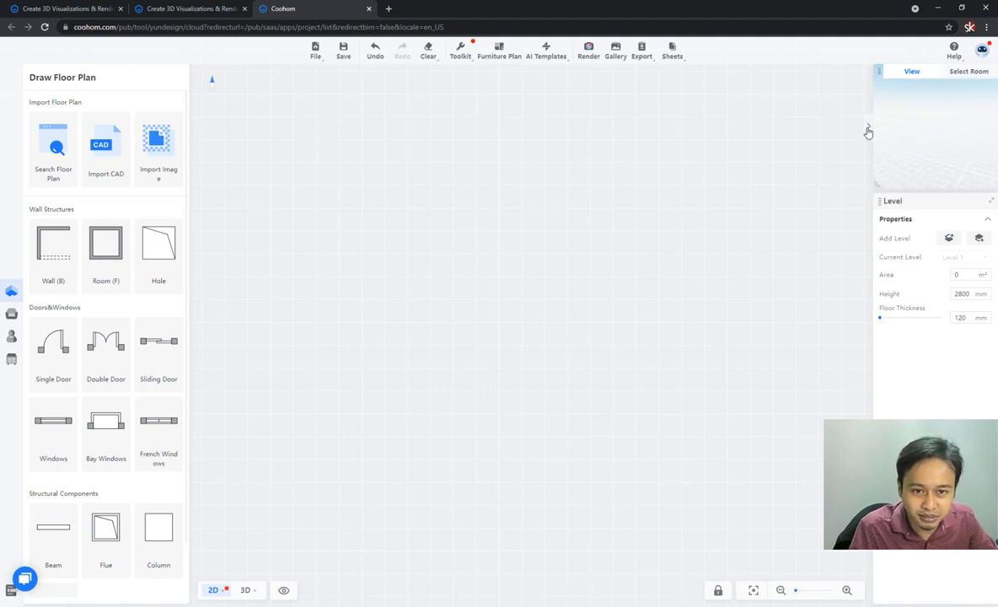
left_click(869, 127)
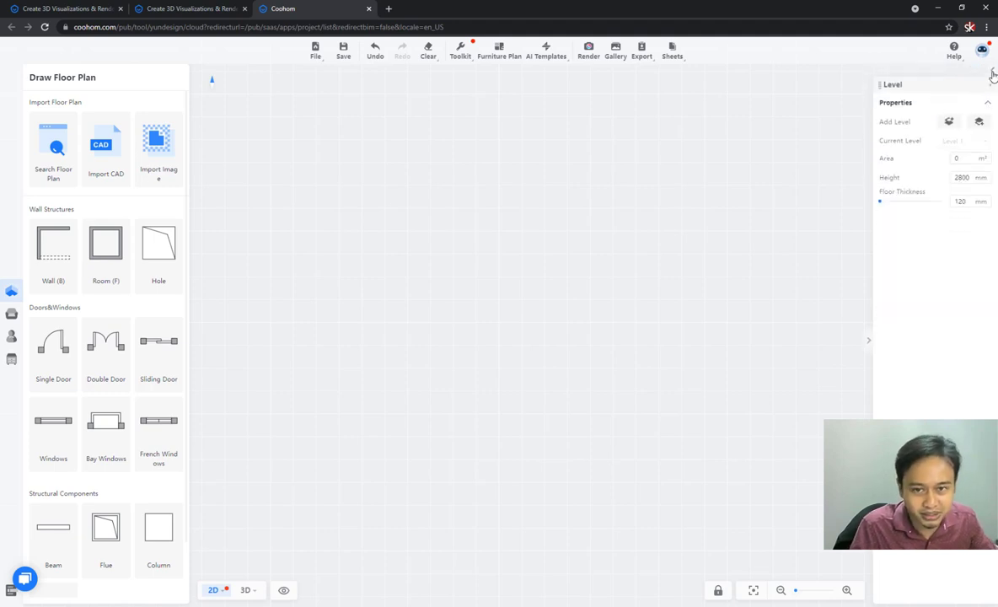
left_click(992, 75)
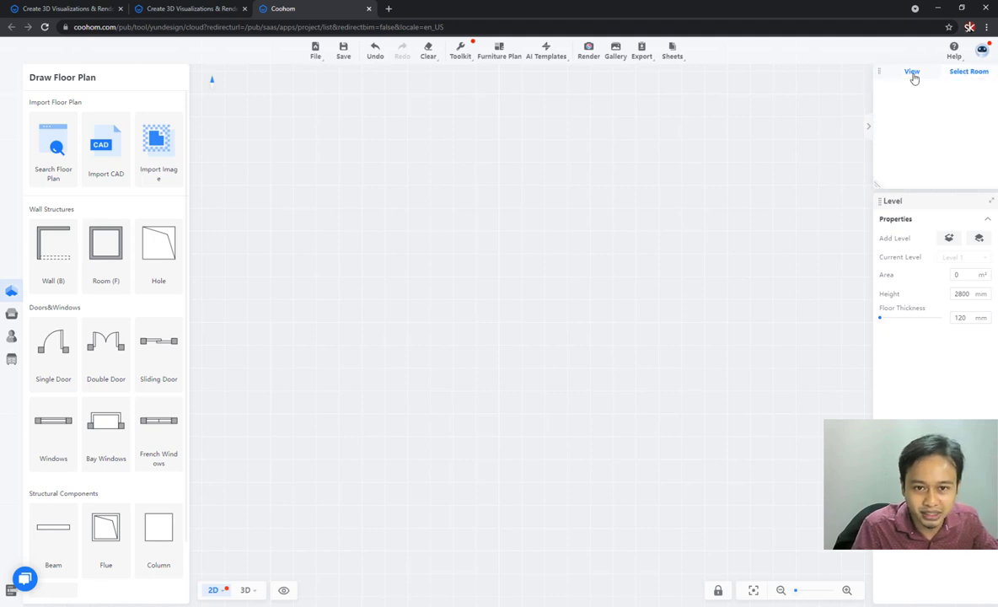
left_click(913, 76)
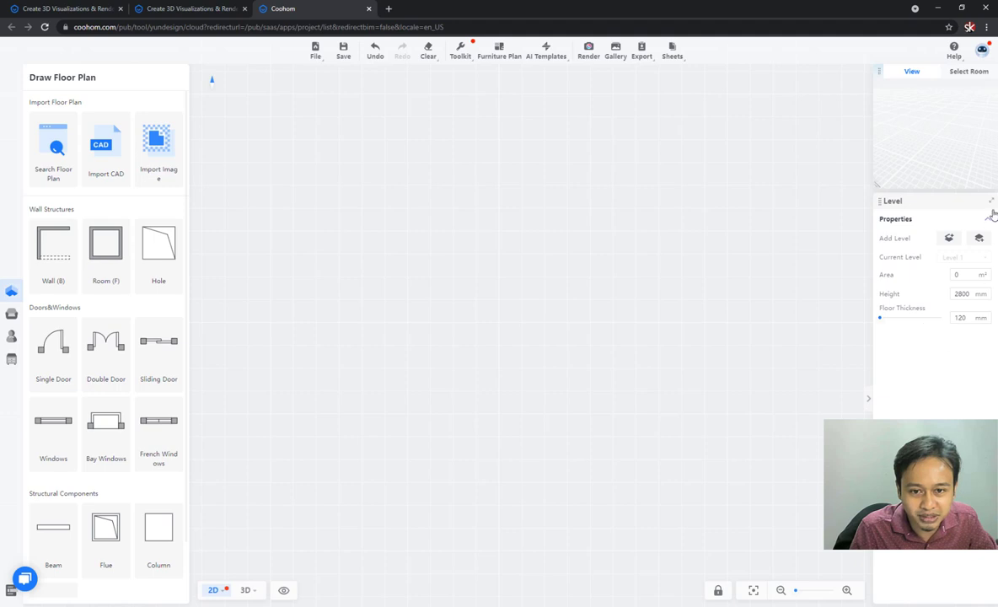
left_click(870, 403)
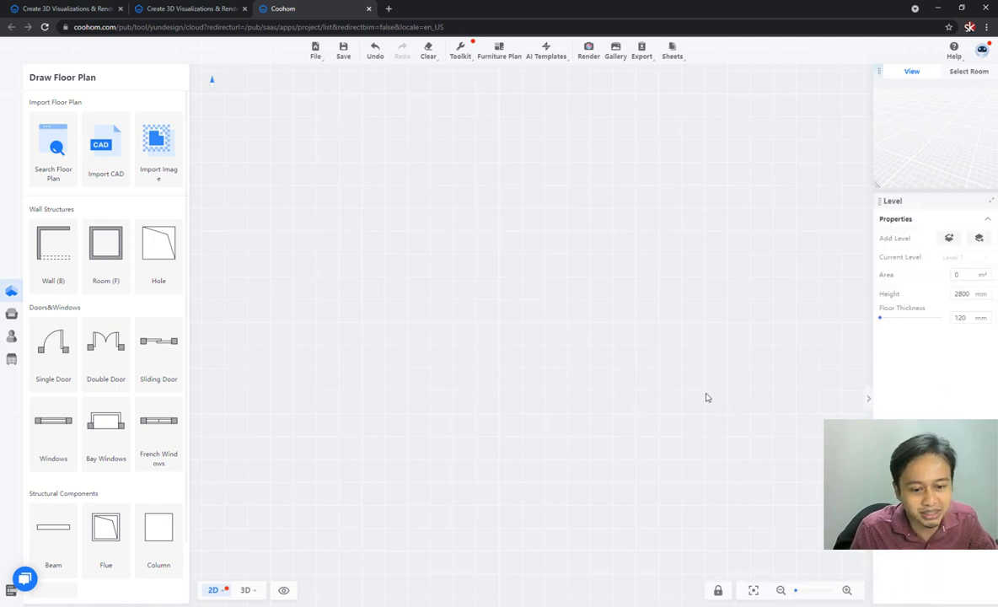
mouse_move(800, 596)
left_mouse_down()
mouse_move(820, 594)
mouse_move(792, 597)
left_mouse_up()
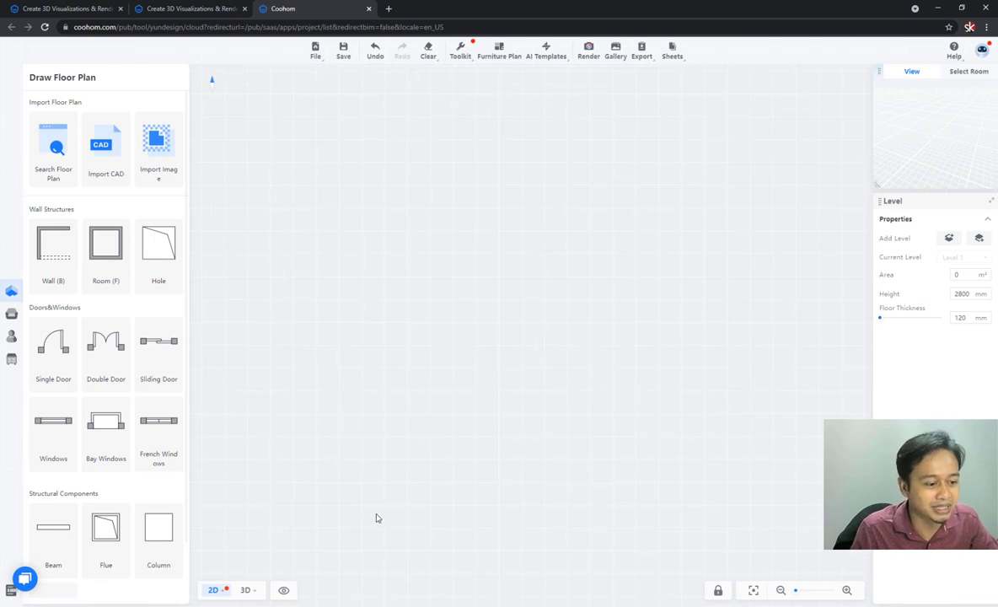
mouse_move(242, 595)
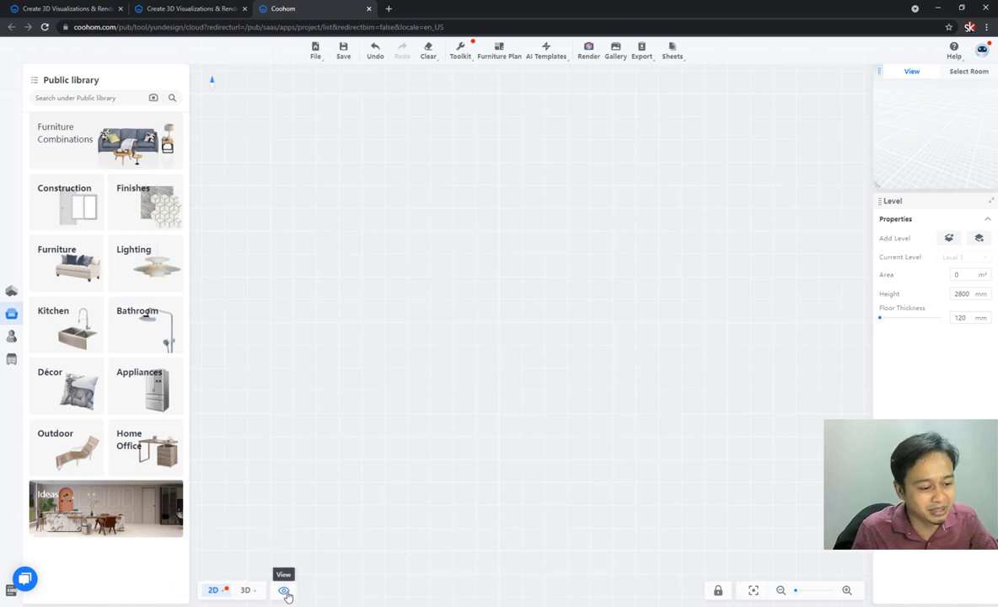
mouse_move(287, 595)
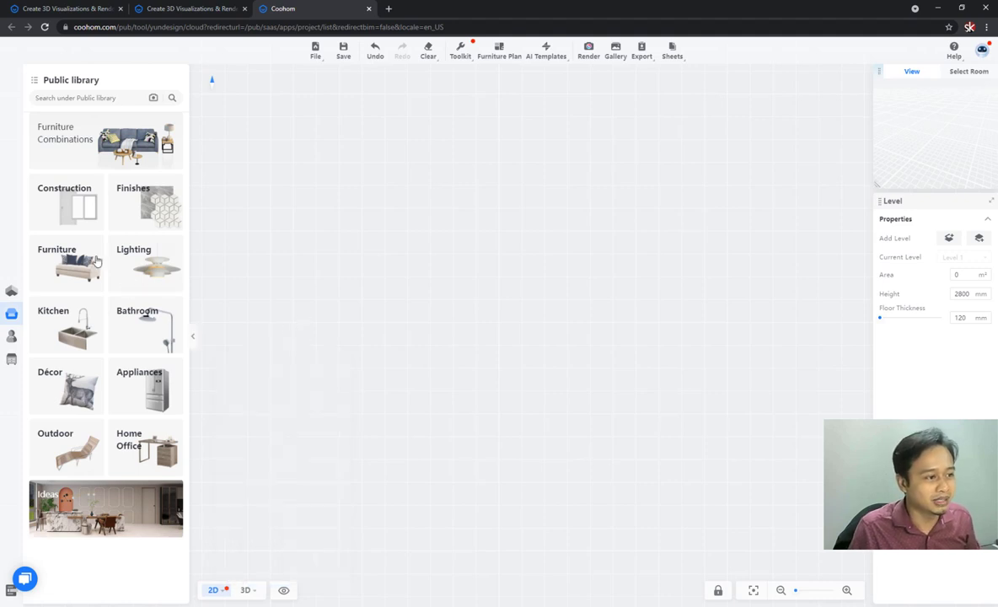
Draw a horizontal wall 5000 mm long in the upper part of the empty floor plan
left_click(11, 294)
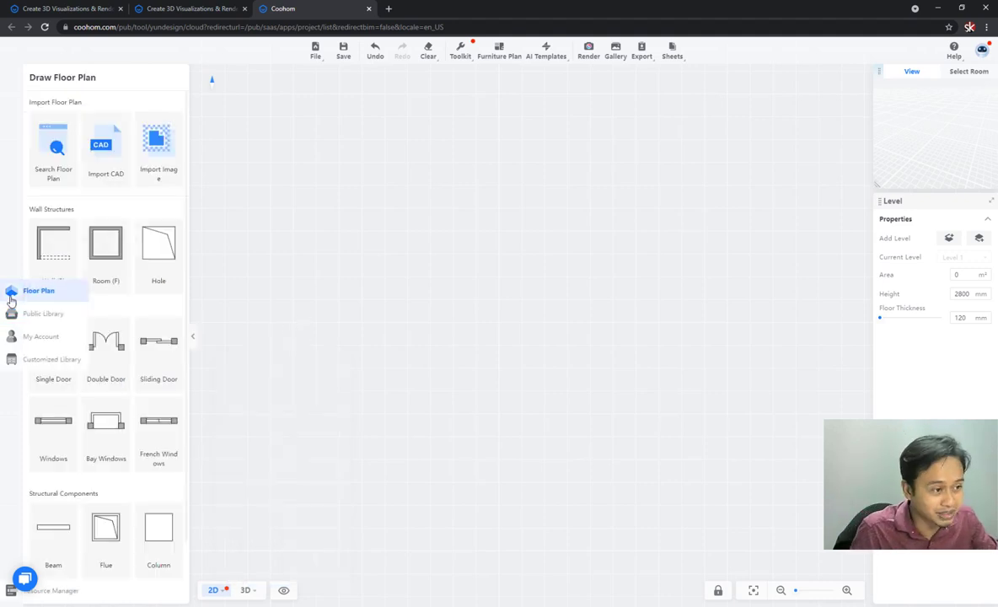
left_click(51, 249)
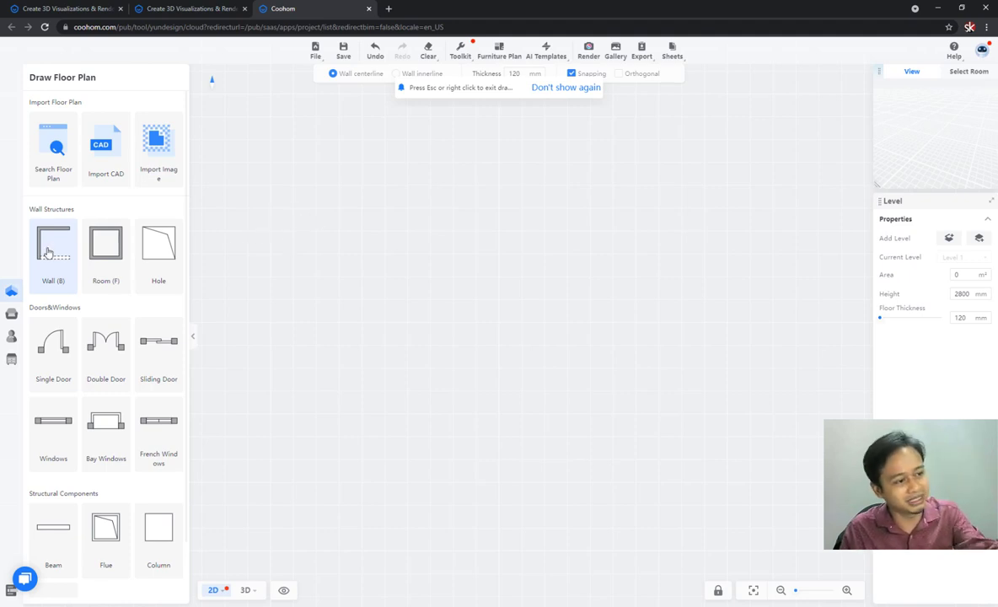
left_click(315, 229)
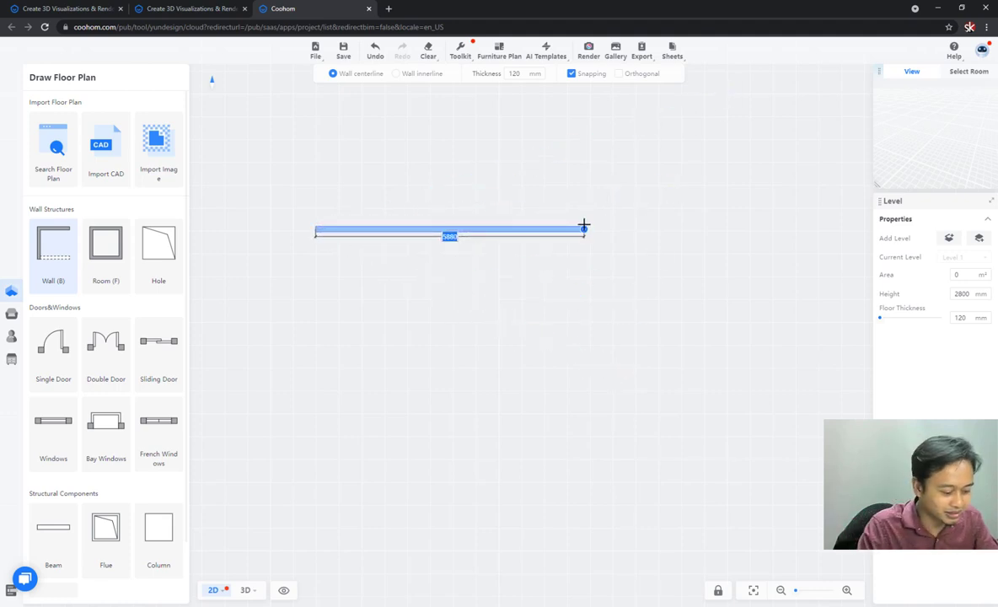
type("5")
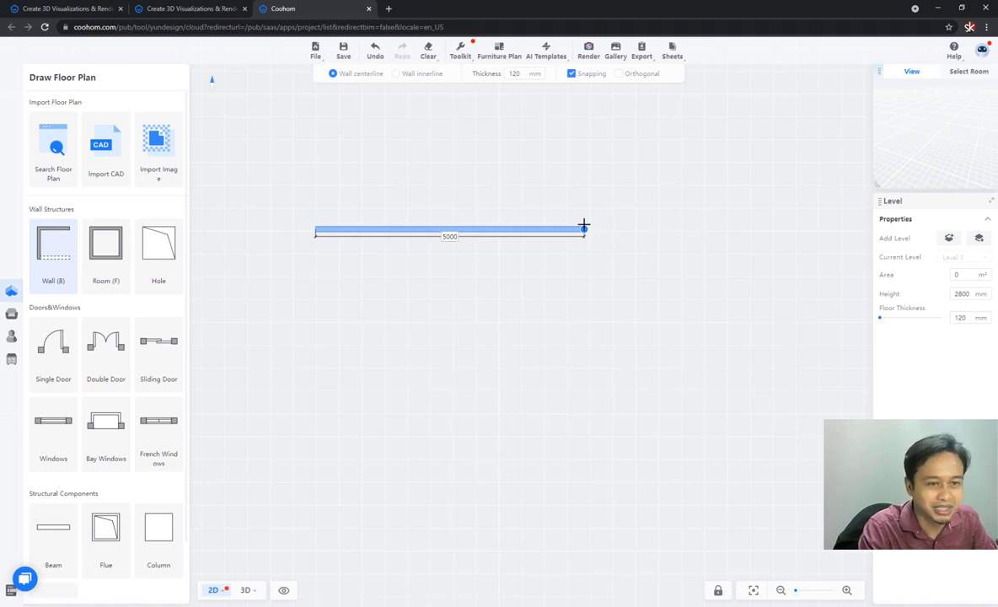
key("Return")
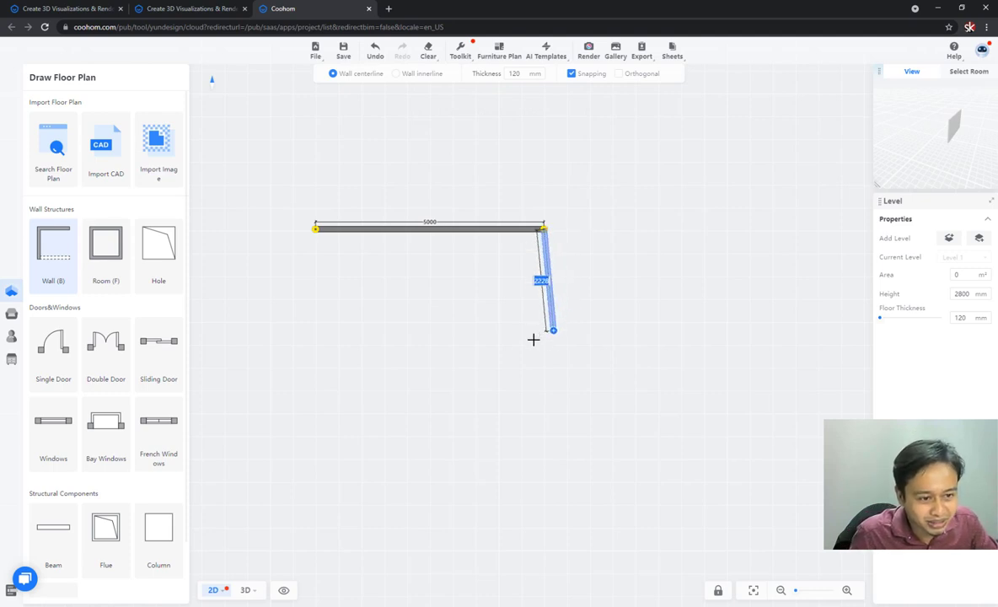
Draw a second wall 5000 mm long straight down from the right end of the horizontal wall
scroll(387, 294, "down", 2)
scroll(385, 325, "up", 1)
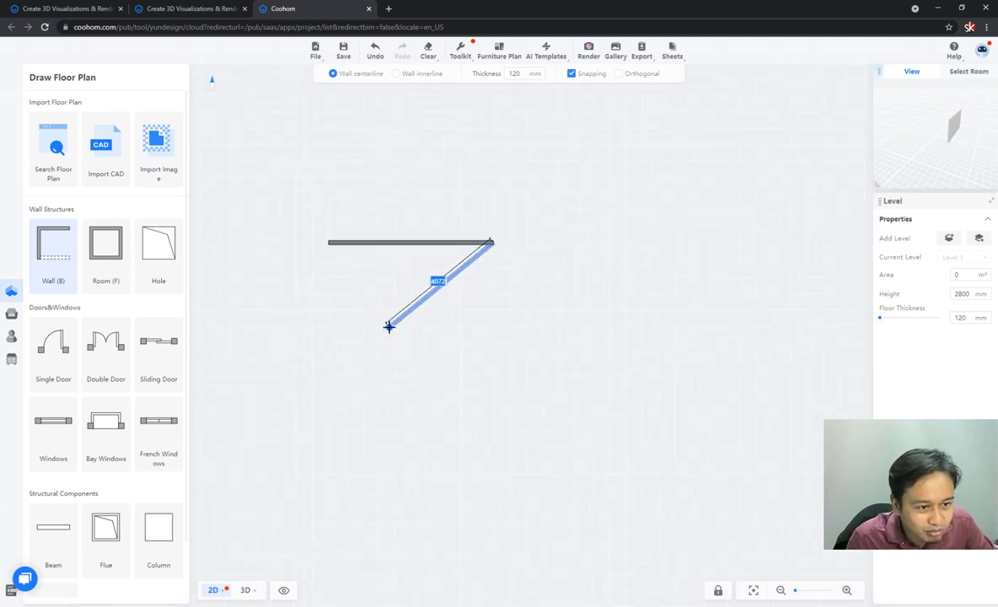
scroll(389, 327, "up", 1)
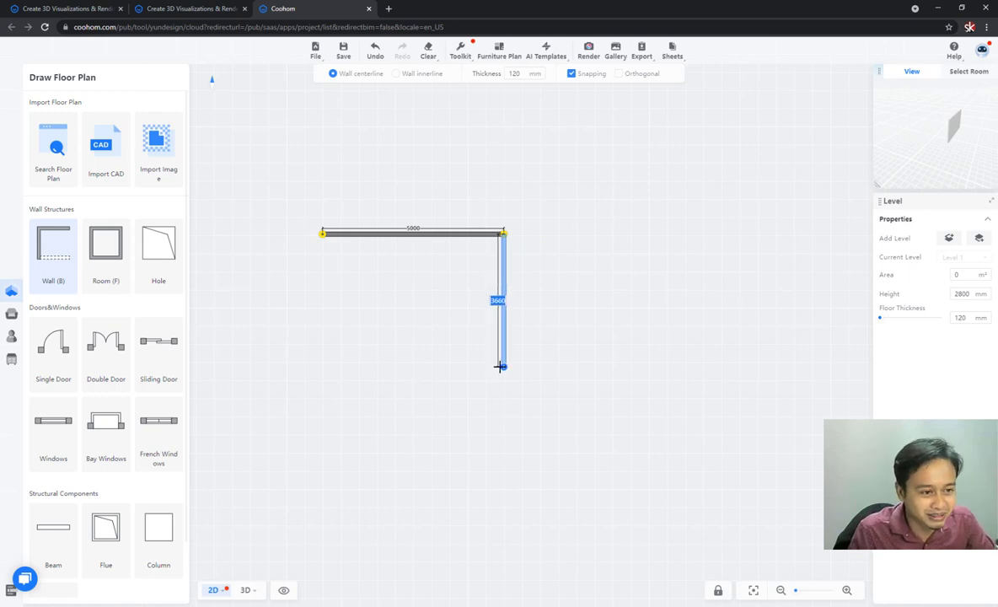
type("5000")
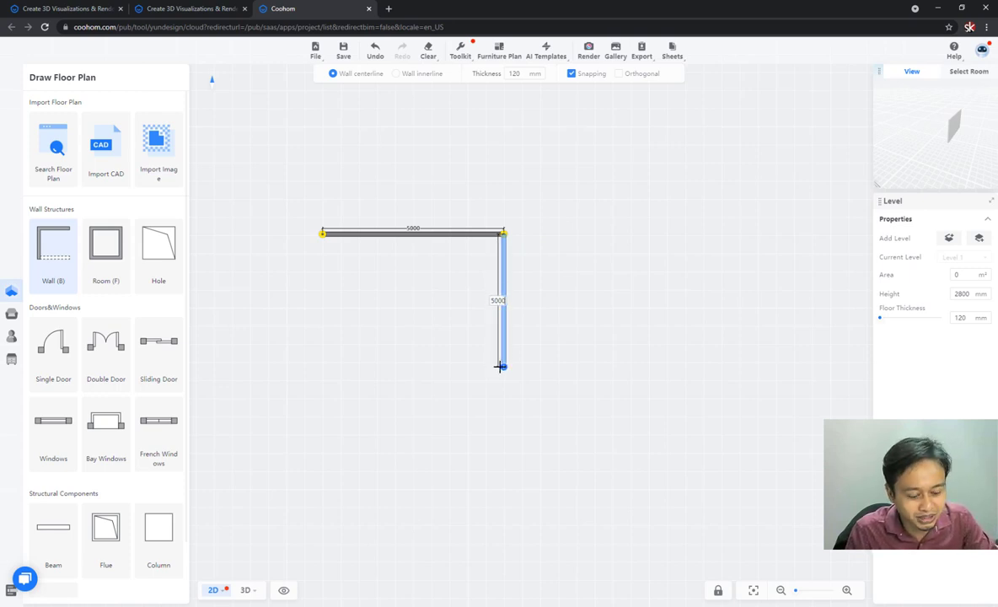
key("Return")
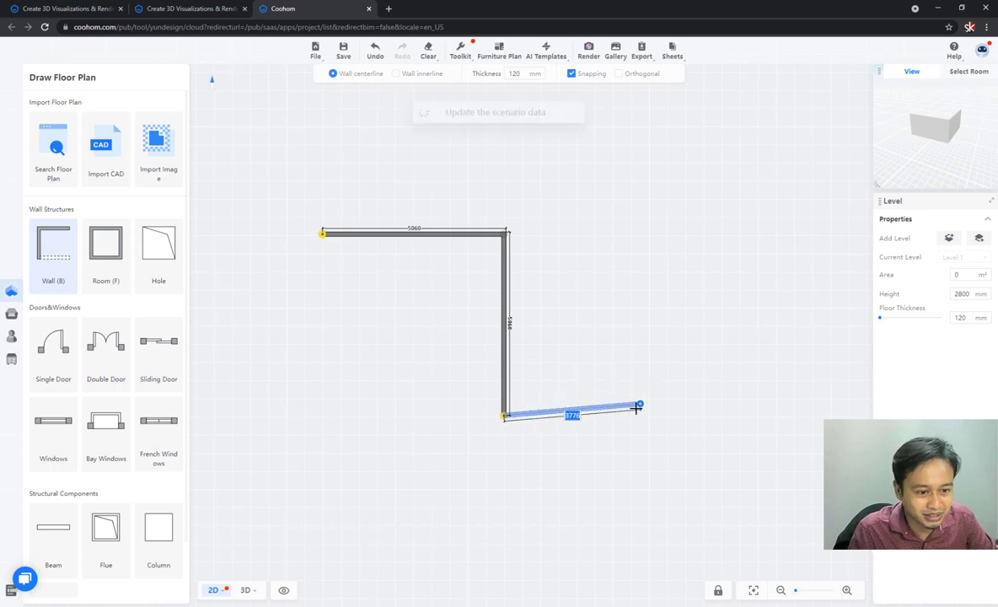
Draw a 3000 mm wall to the right from the vertical wall's lower end, followed by a 3000 mm wall straight down from it
type("3000")
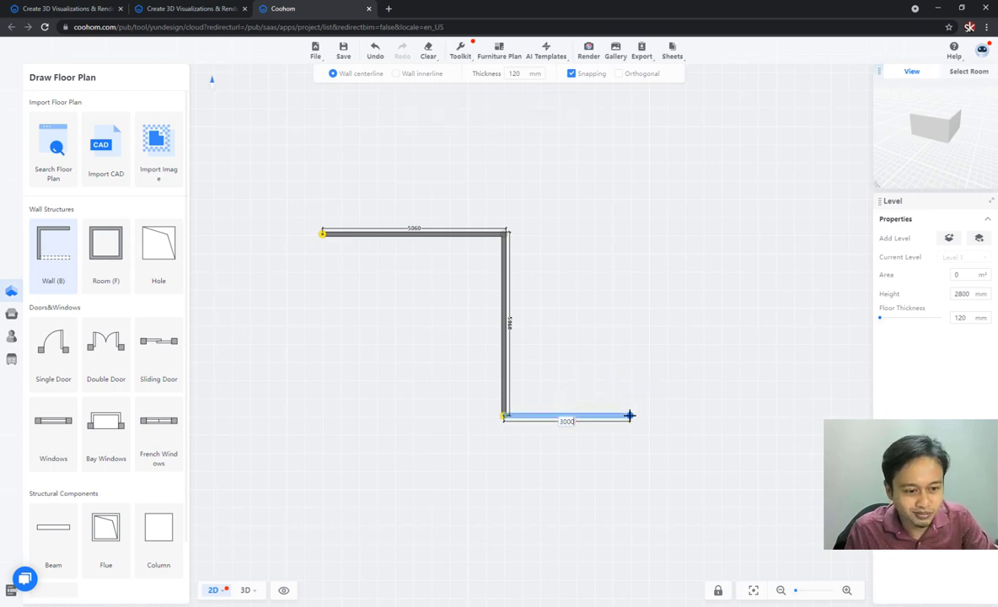
key("Return")
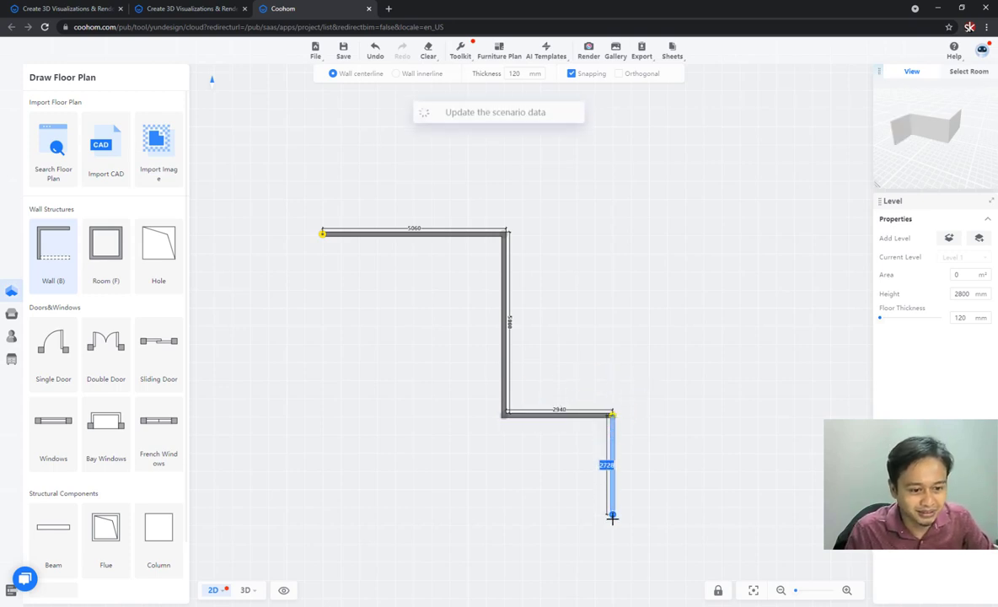
key("BackSpace")
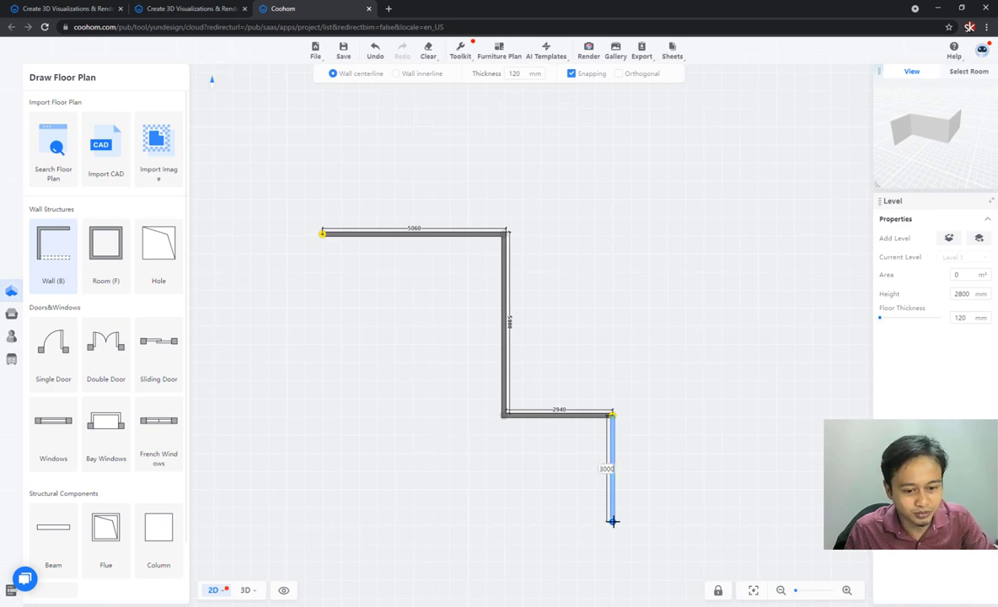
type("3000")
key("Return")
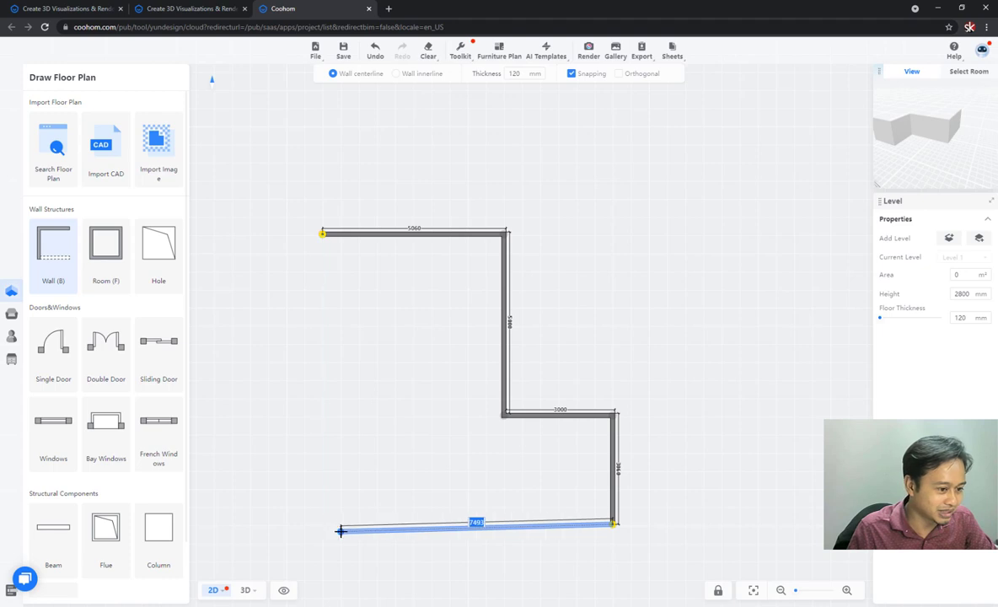
Close the L-shaped outline with a horizontal bottom wall and an about 8000 mm vertical wall up to the first wall's open end
left_click(326, 523)
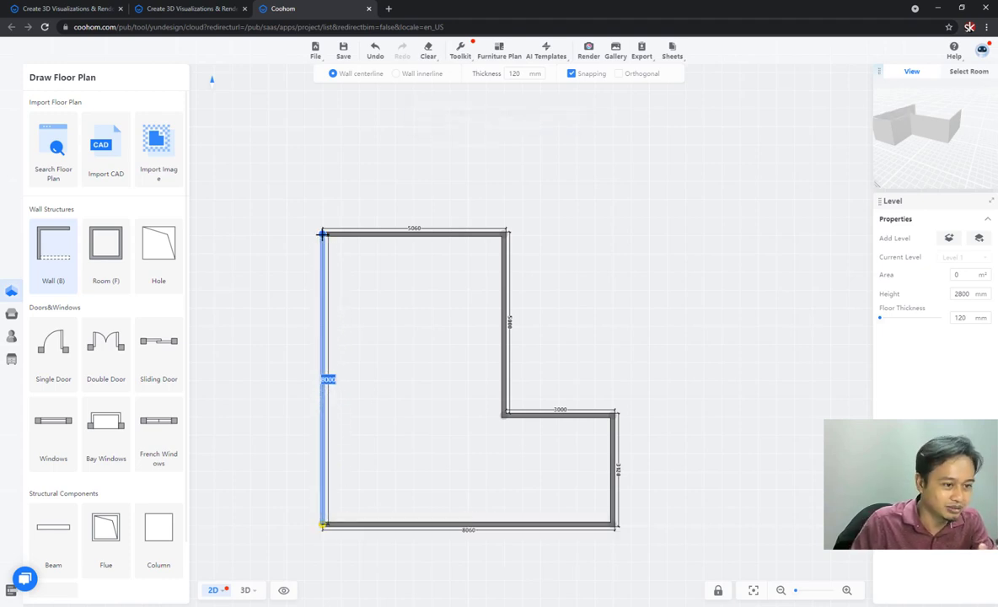
left_click(321, 233)
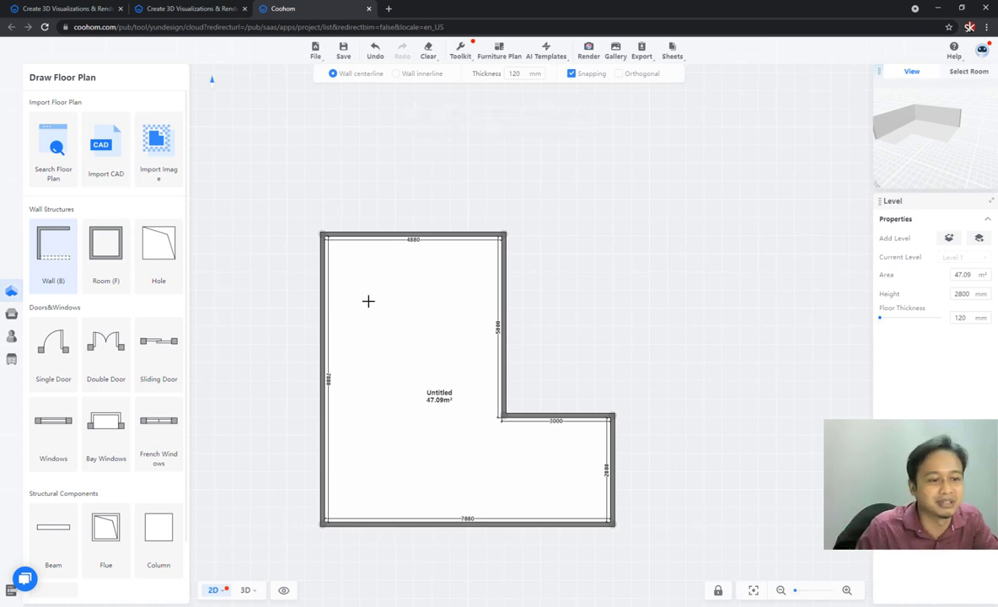
Select the room's floor to examine its properties and open the room name for editing
scroll(368, 301, "down", 1)
scroll(468, 438, "up", 2)
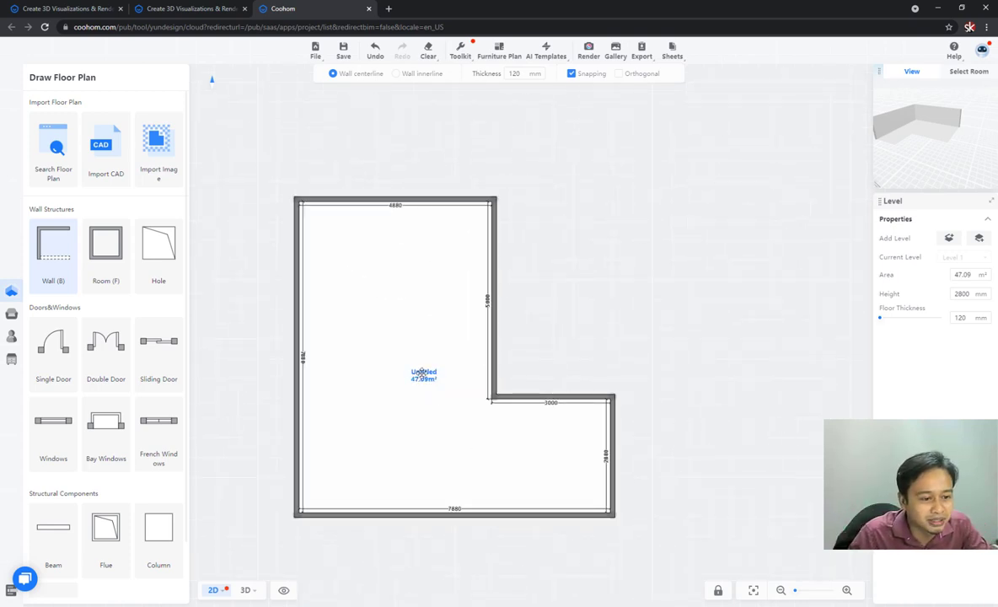
left_click(422, 374)
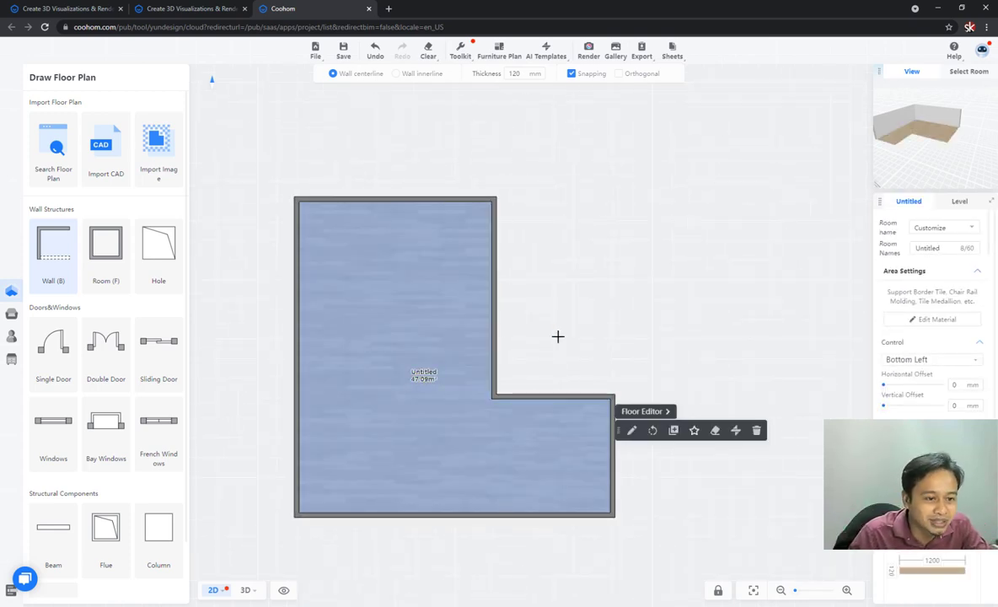
scroll(531, 341, "up", 2)
left_click(484, 413)
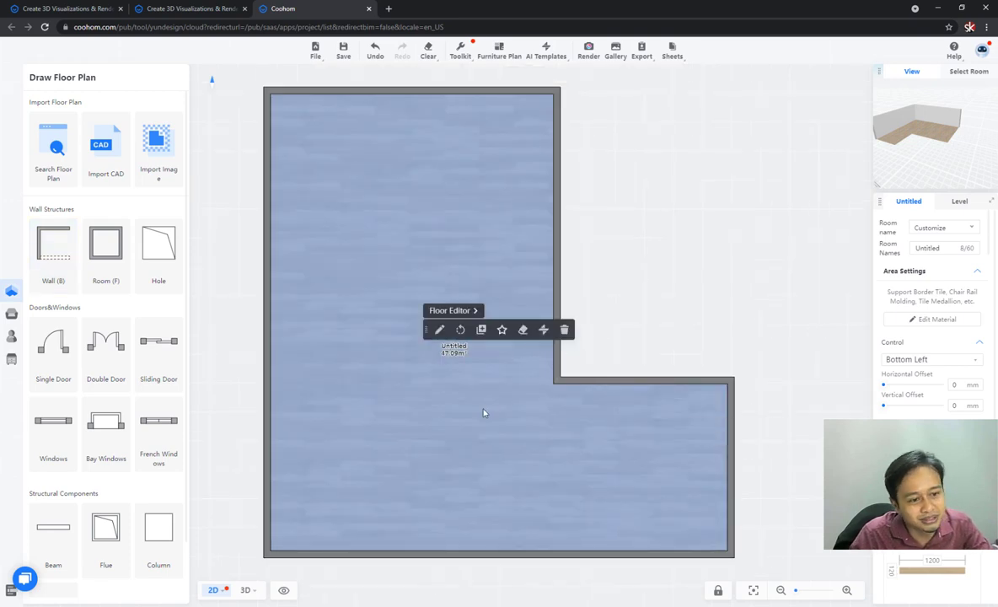
left_click(666, 368)
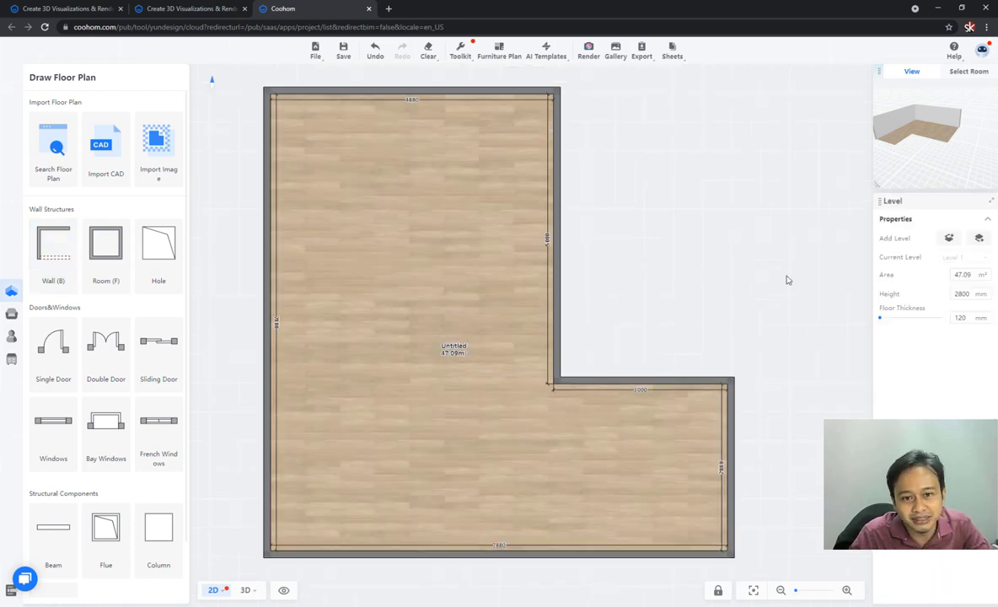
left_click(432, 362)
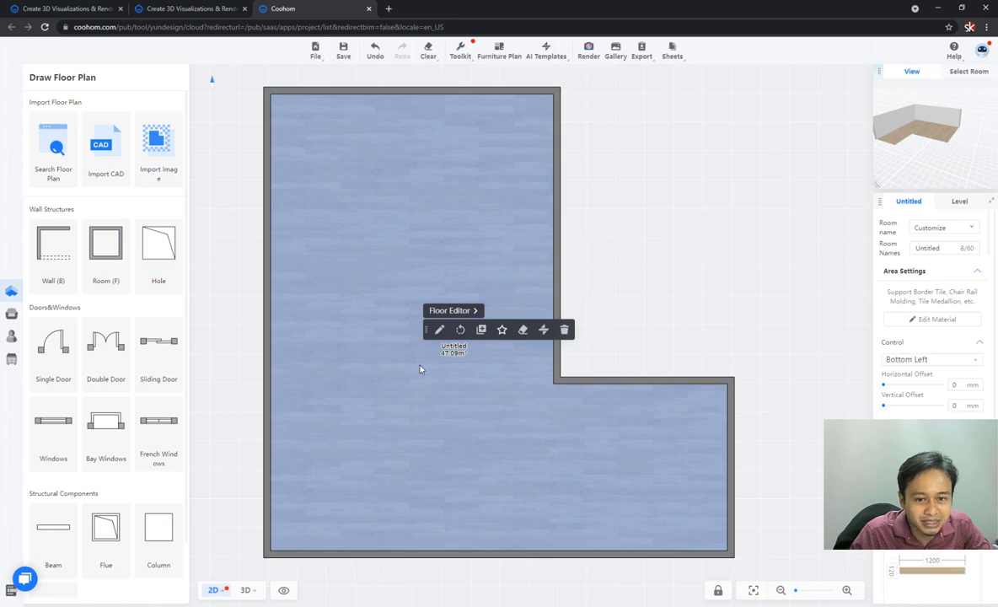
left_click(927, 247)
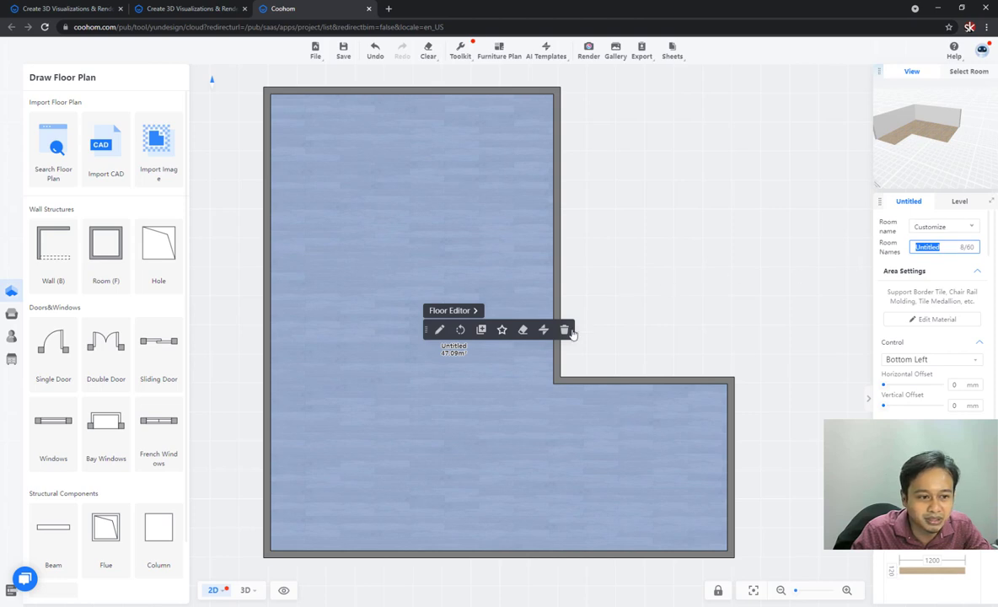
Draw a 5000 mm horizontal partition wall from the L-shaped room's inner corner to the left outer wall
left_click(53, 249)
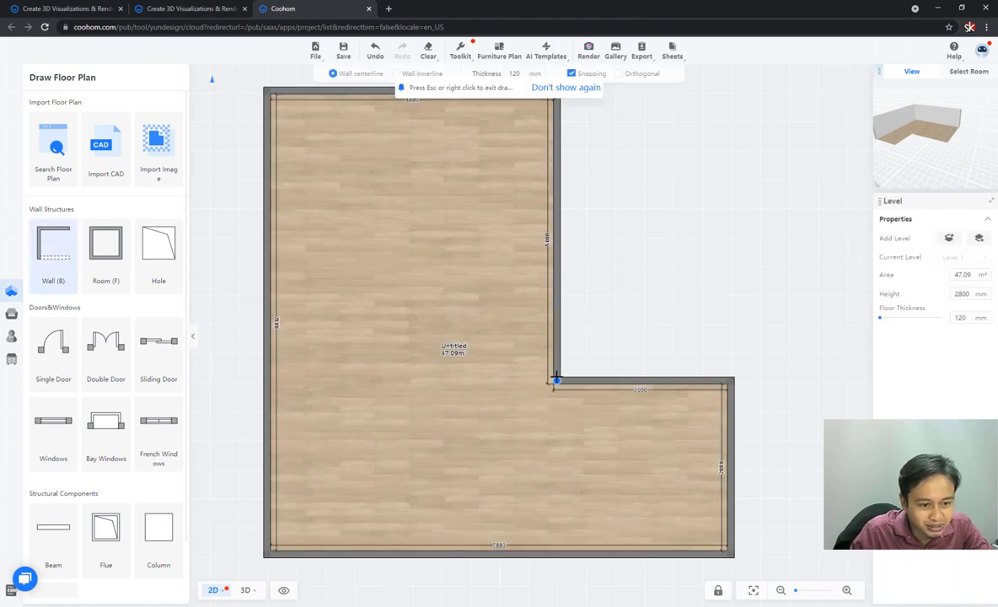
left_click(552, 379)
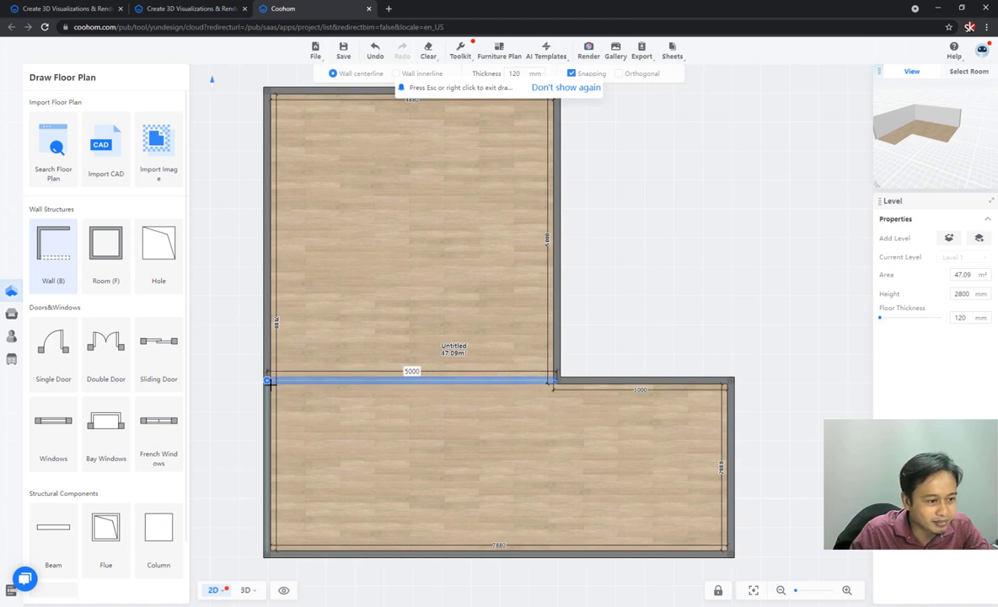
left_click(284, 386)
key("Escape")
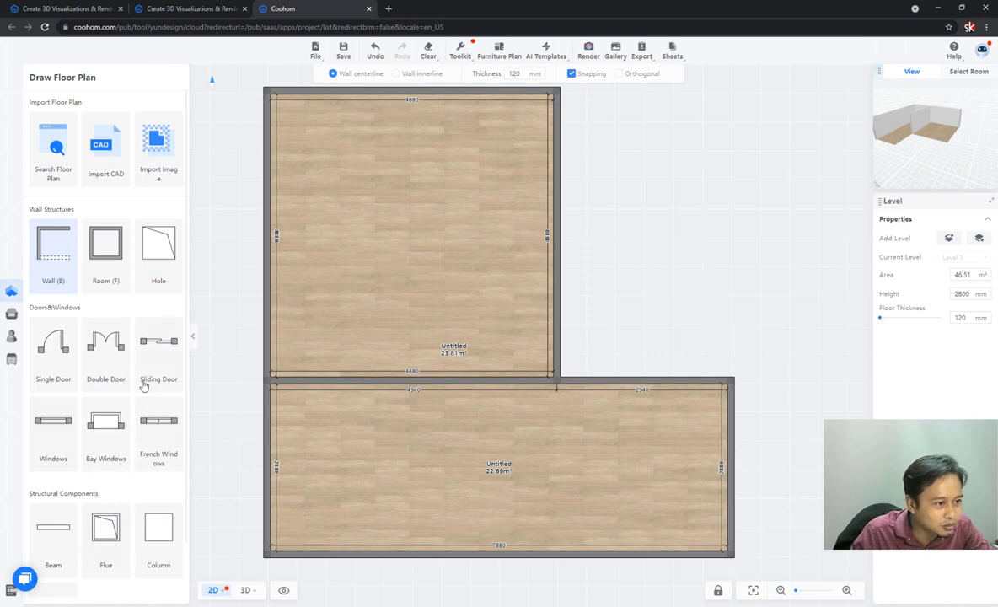
Place a door opening near the middle of the partition wall between the two rooms
scroll(141, 348, "down", 1)
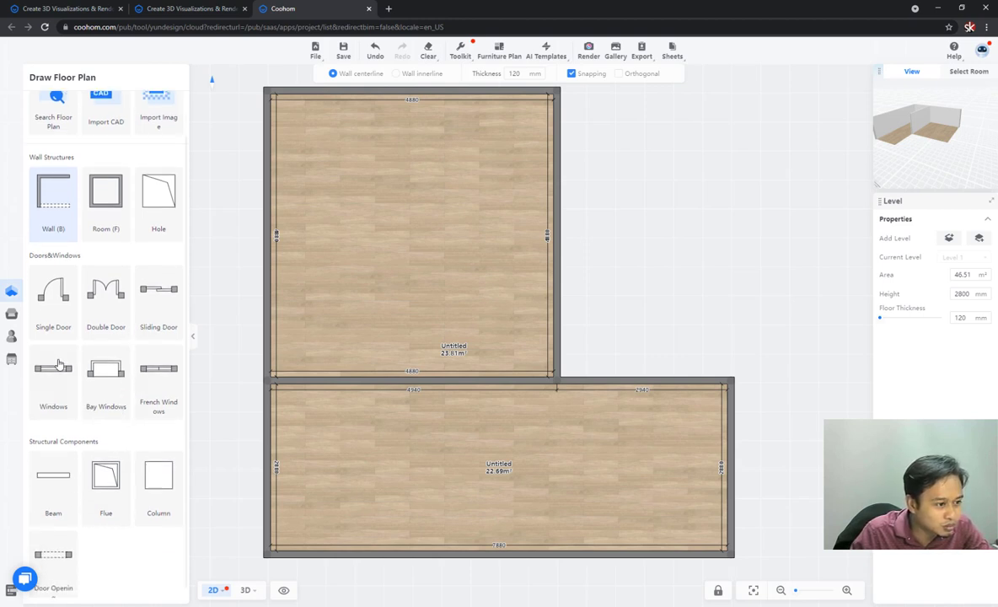
scroll(99, 409, "down", 1)
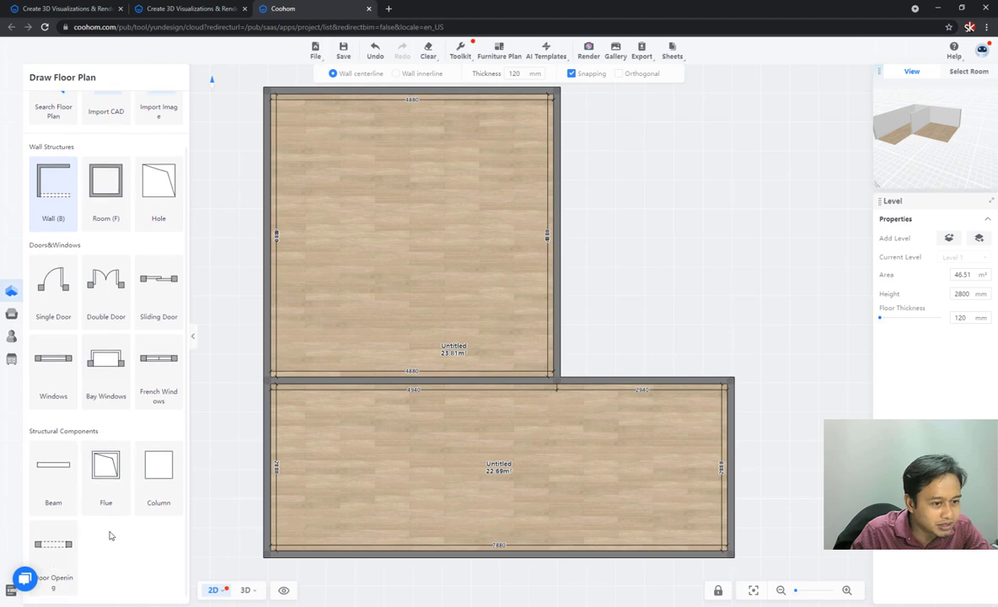
left_click(53, 553)
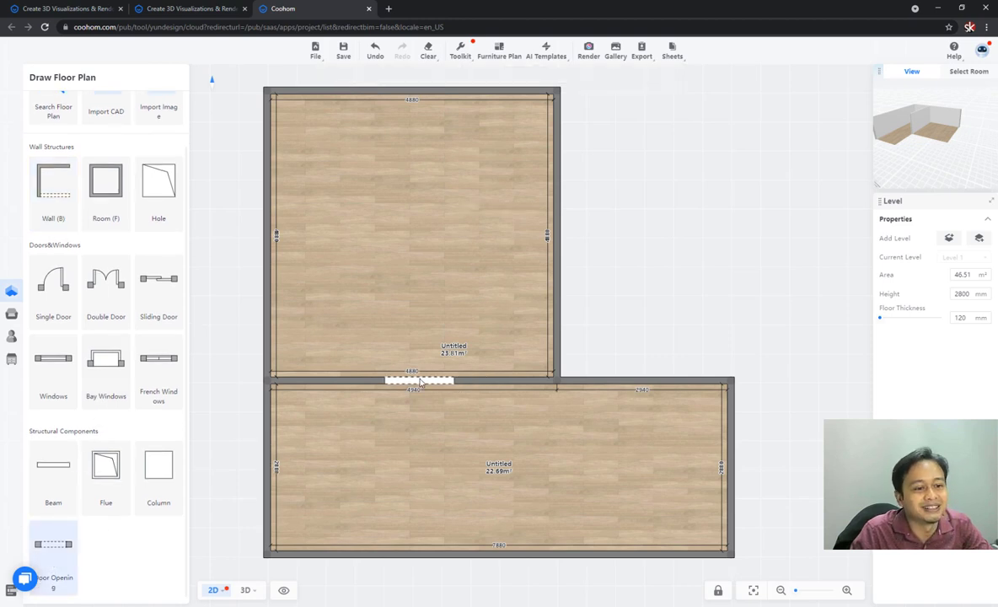
left_click(421, 381)
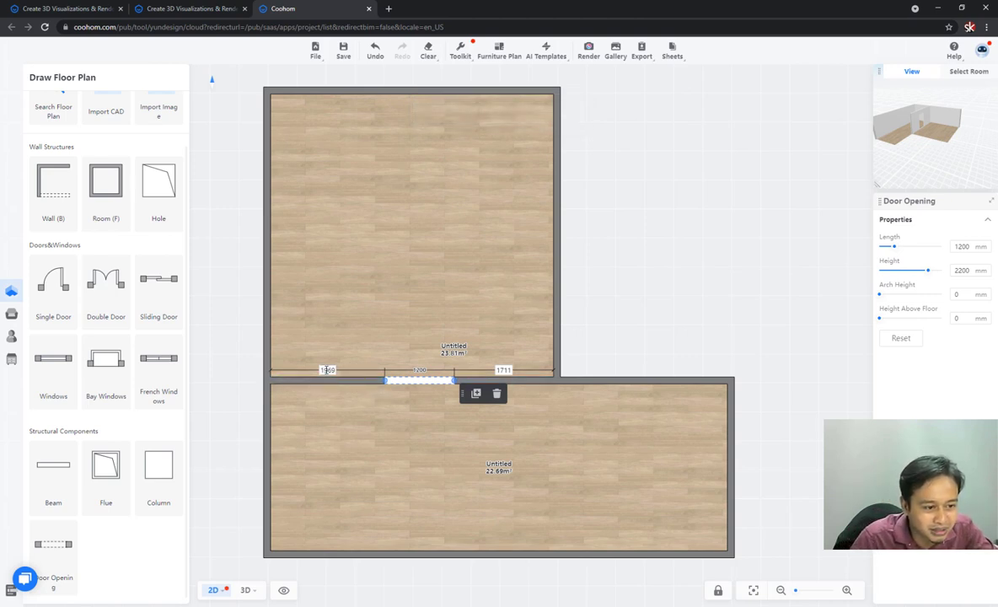
Move the door opening slightly left along the partition and set its distance from the left wall to 1830 mm
right_click_drag(395, 384, 387, 384)
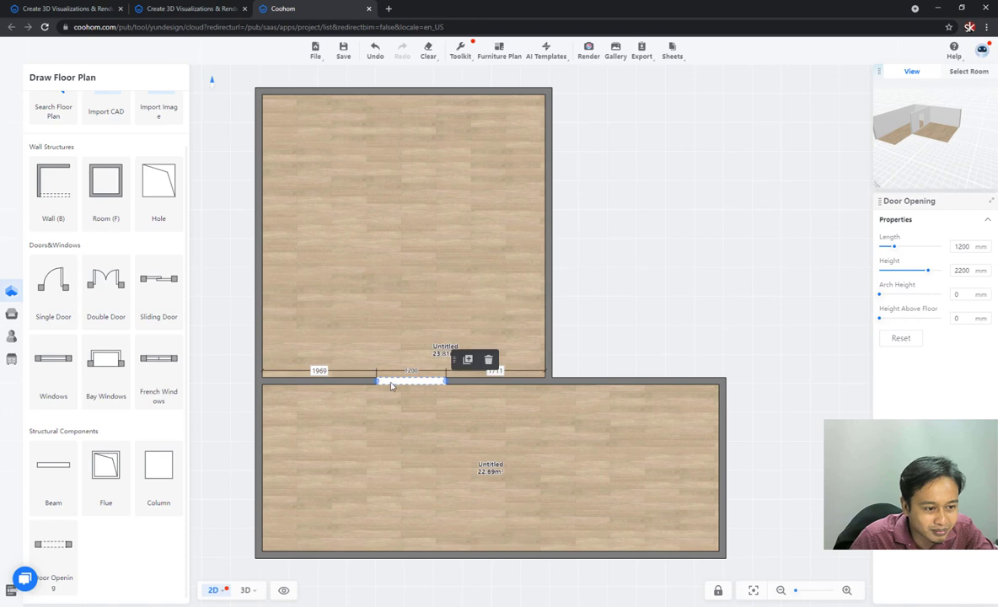
left_click(249, 395)
left_click(406, 381)
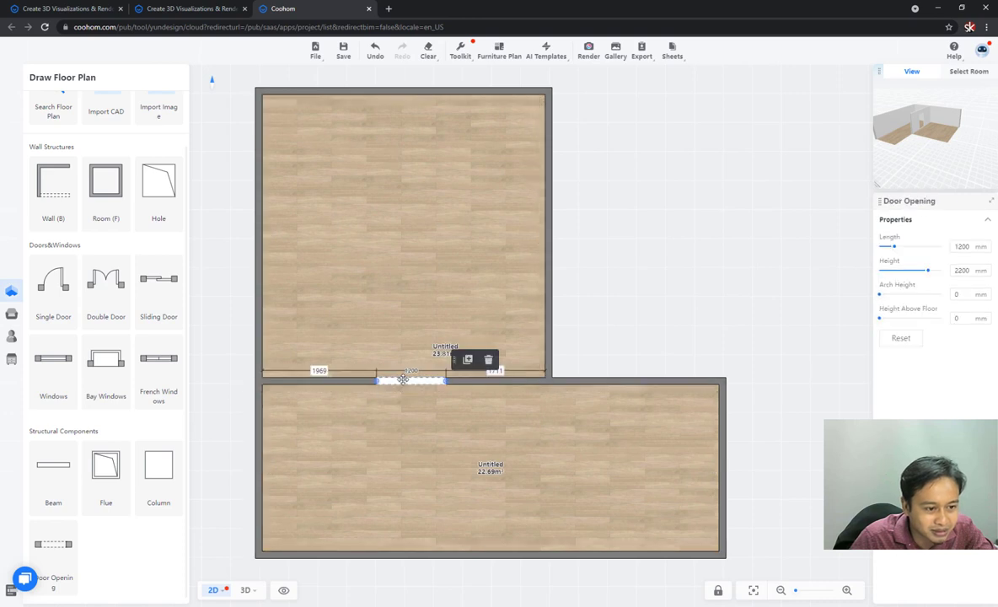
left_click_drag(406, 381, 390, 385)
left_click(318, 371)
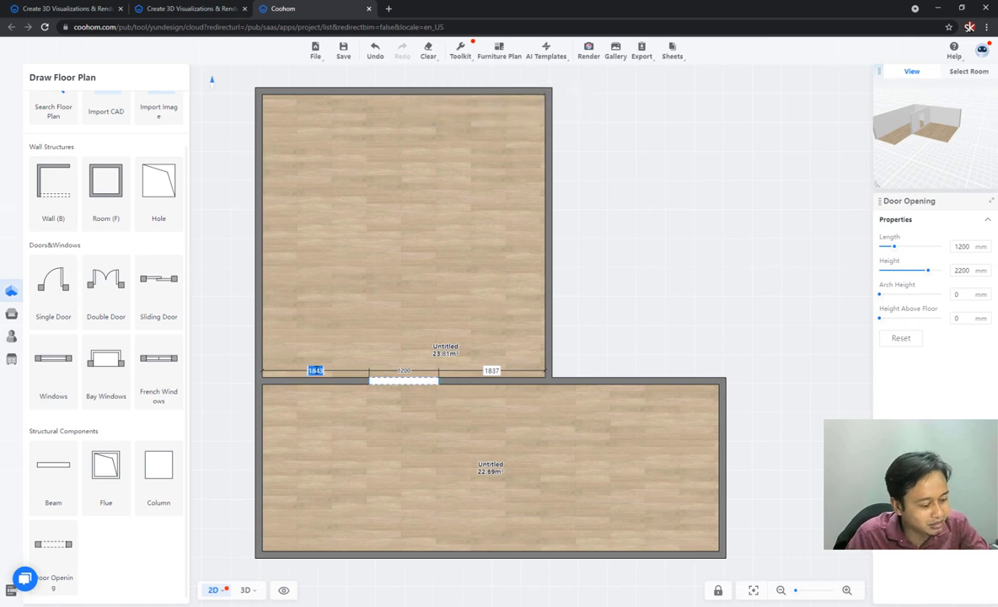
key("BackSpace")
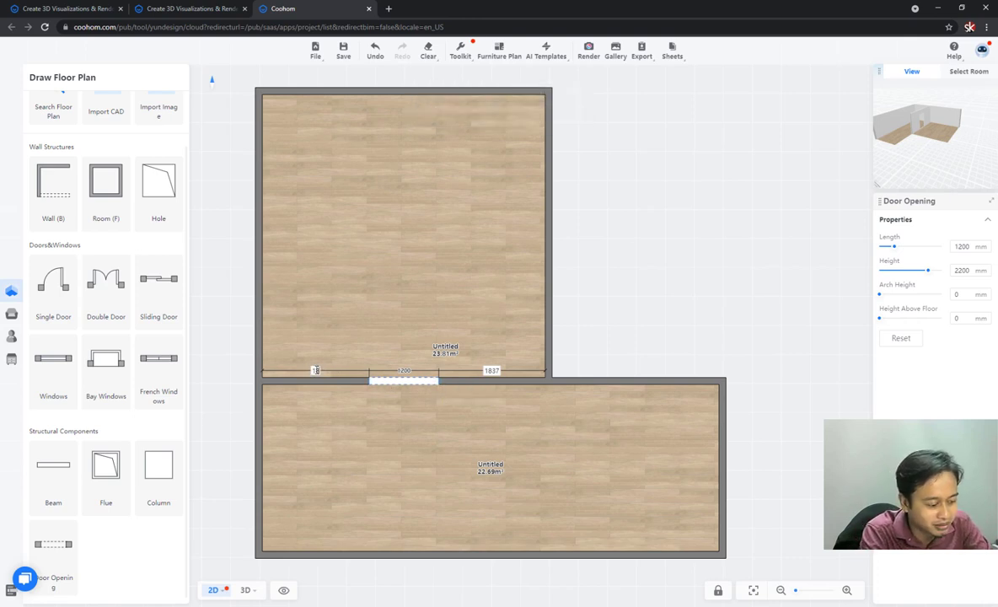
type("18")
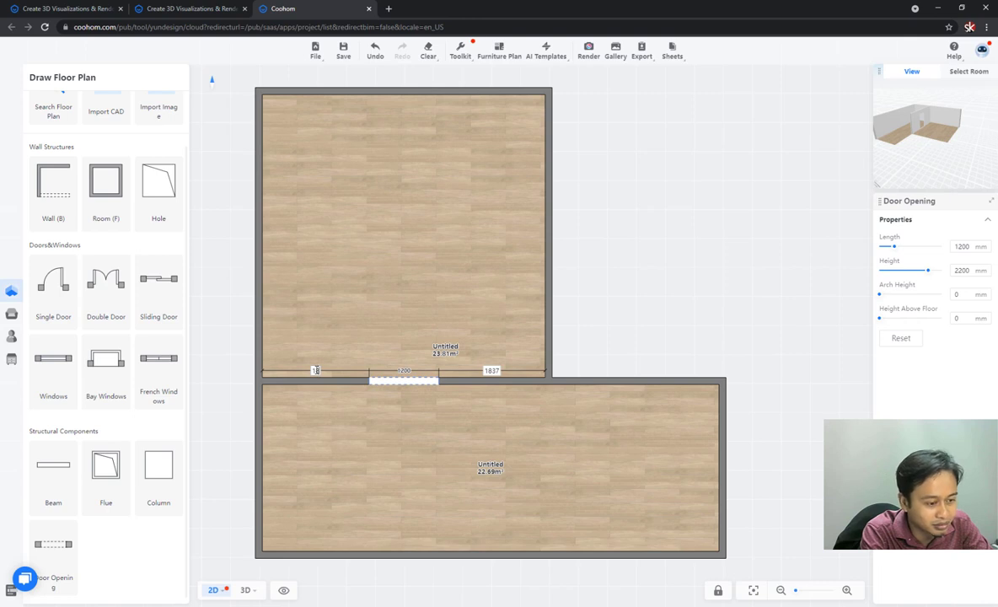
type("30")
key("Return")
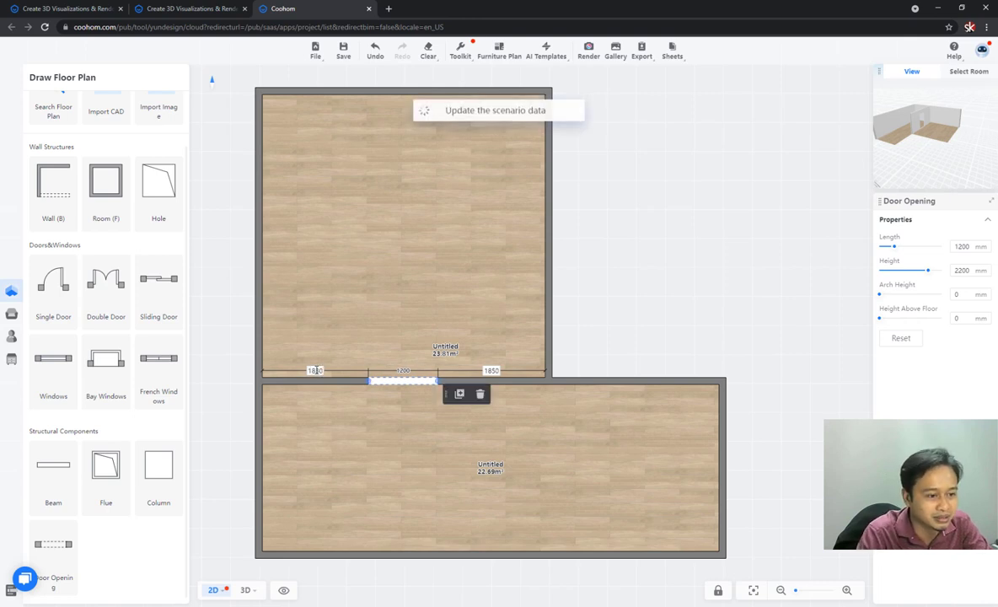
Set the door opening's distance from the left wall to 1840 mm to centre it in the upper room's wall
left_click(314, 371)
key("BackSpace")
type("1")
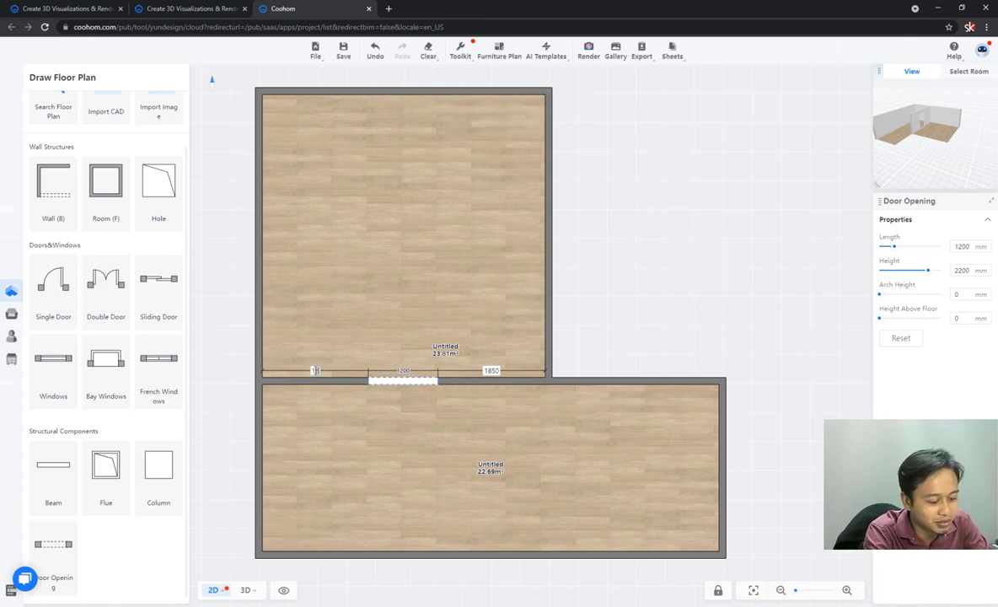
type("840")
key("Return")
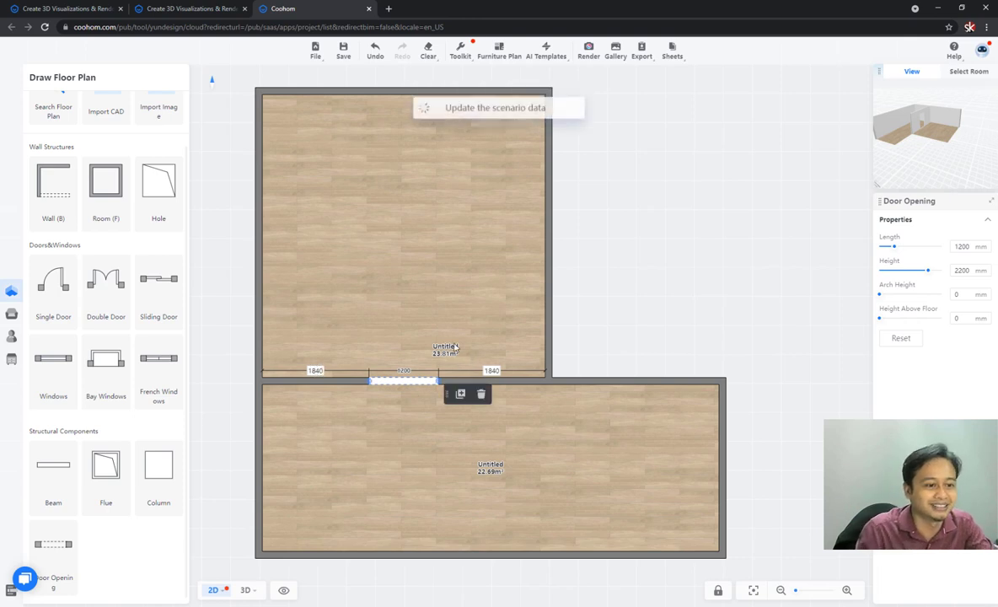
left_click(371, 378)
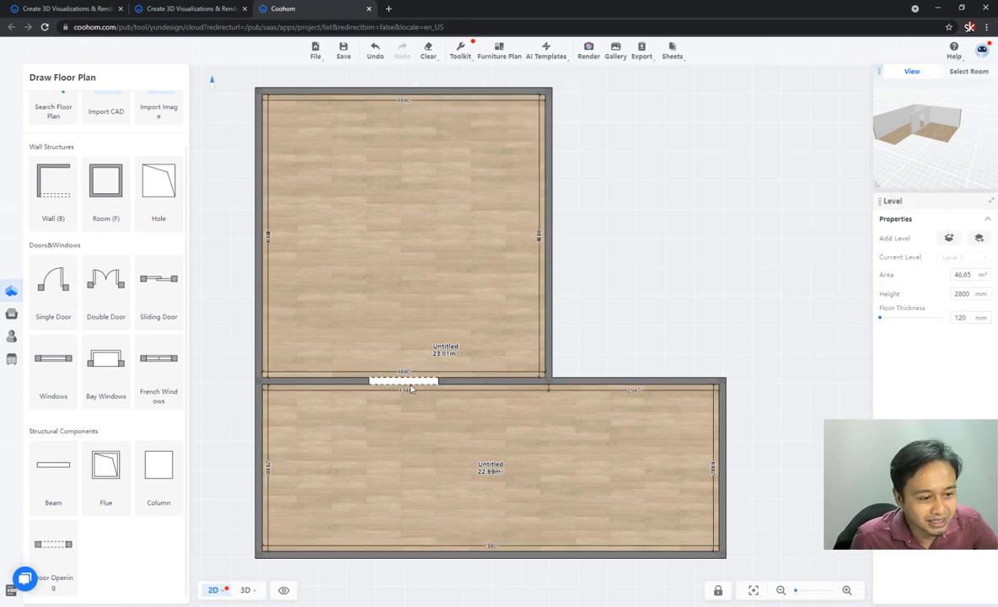
Set the door opening's length to 1600 mm and deselect it
left_click(410, 391)
left_click(410, 386)
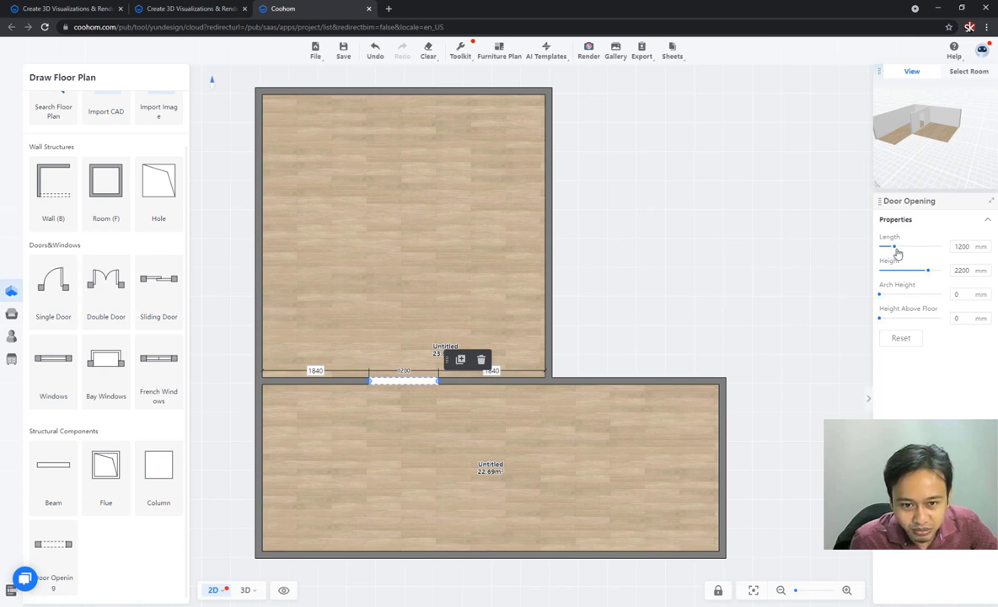
left_click_drag(964, 246, 953, 248)
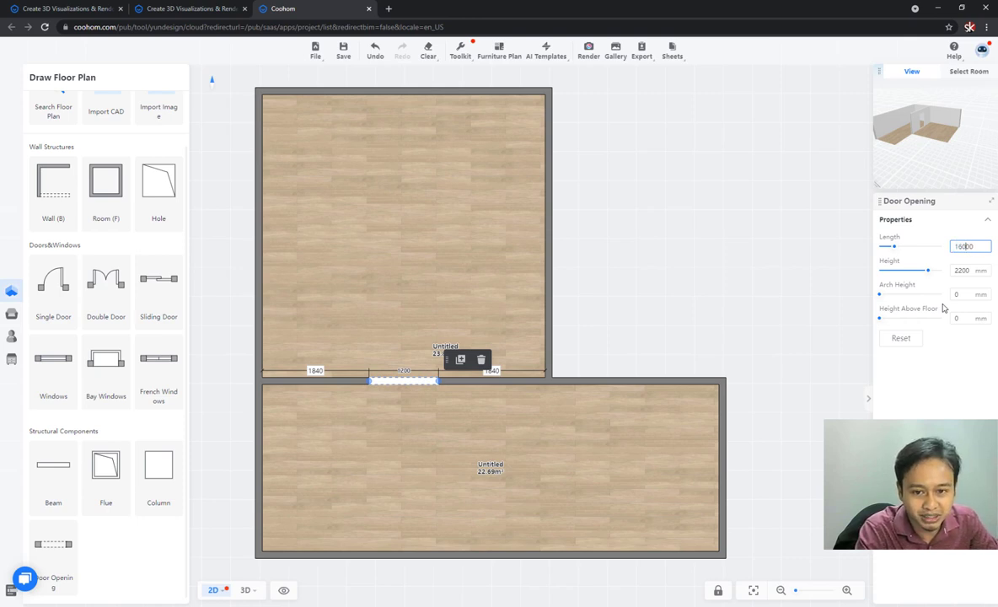
key("Return")
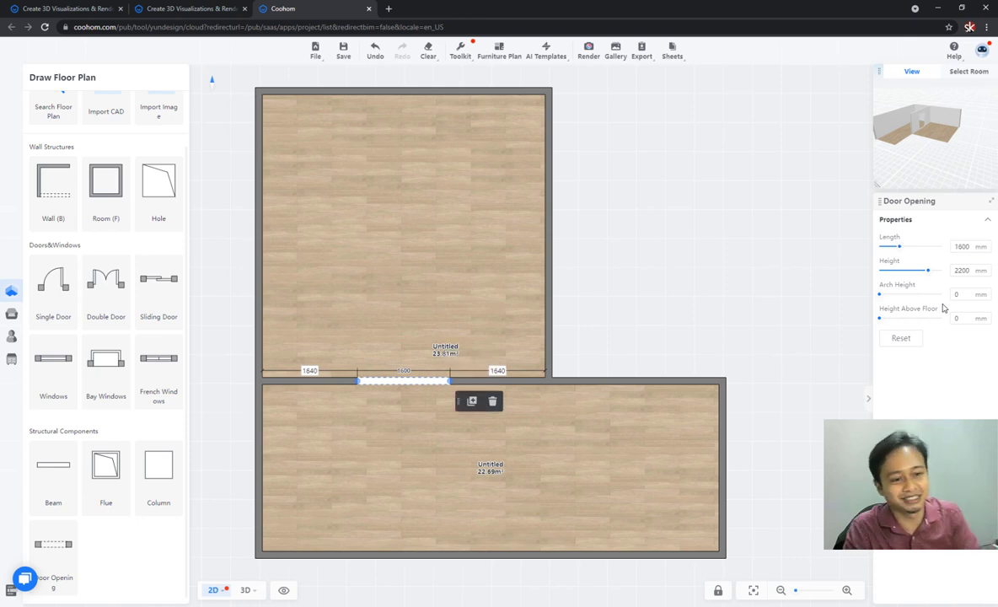
left_click(649, 343)
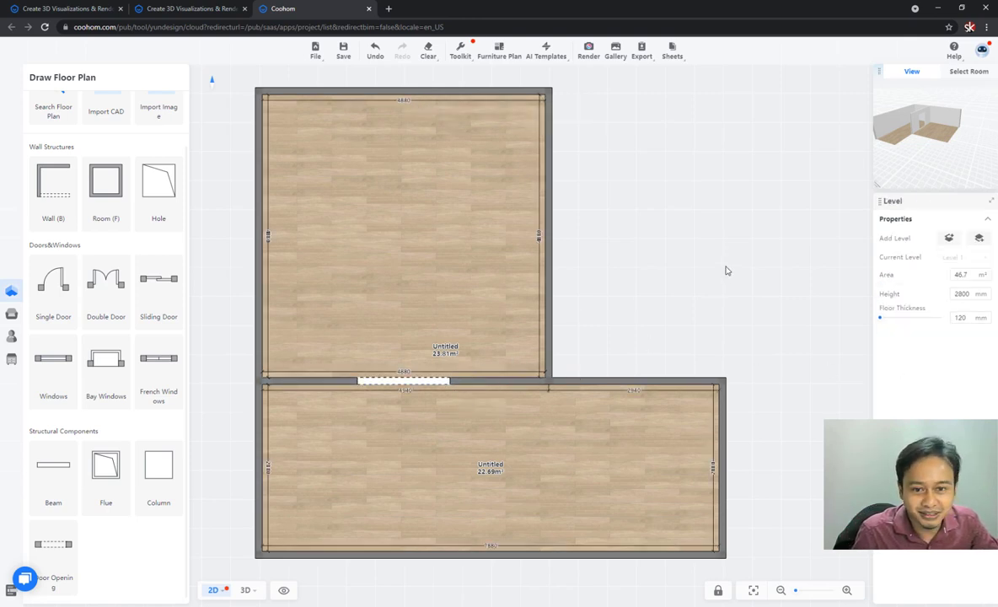
Select the upper room's floor, look at the Select Room overview and return to the 3D View preview
left_click(510, 256)
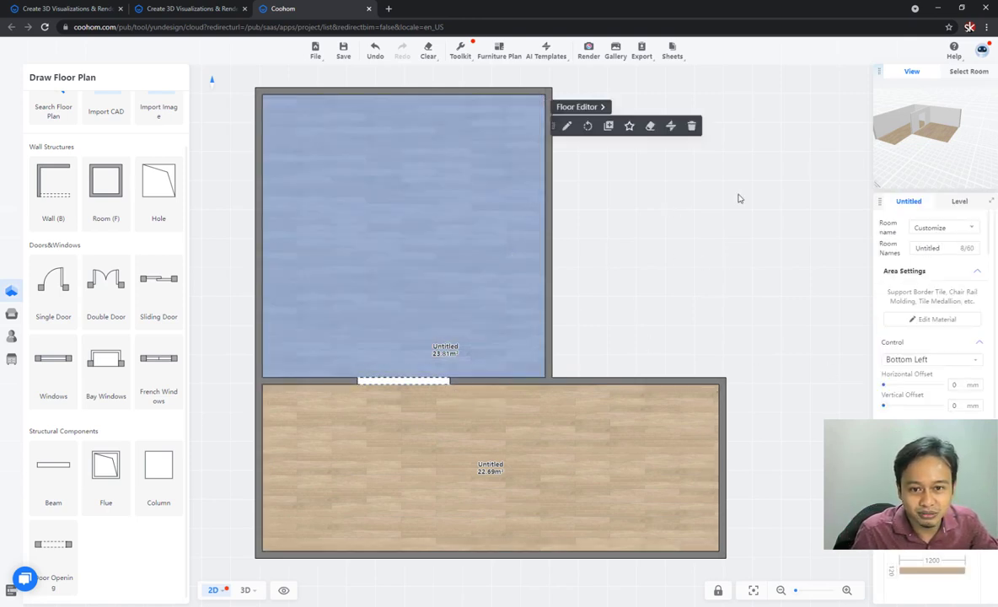
left_click(962, 73)
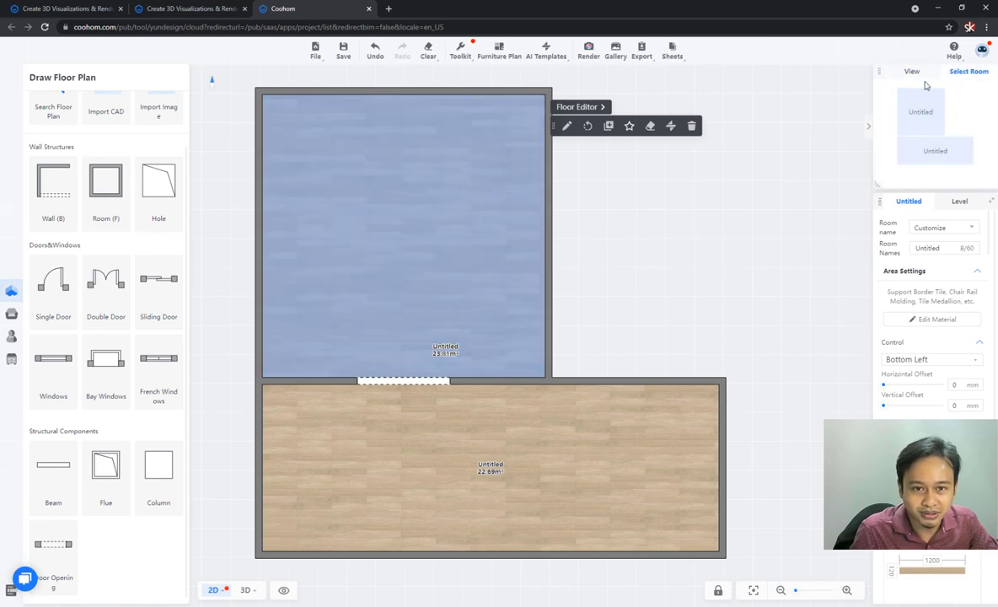
left_click(924, 74)
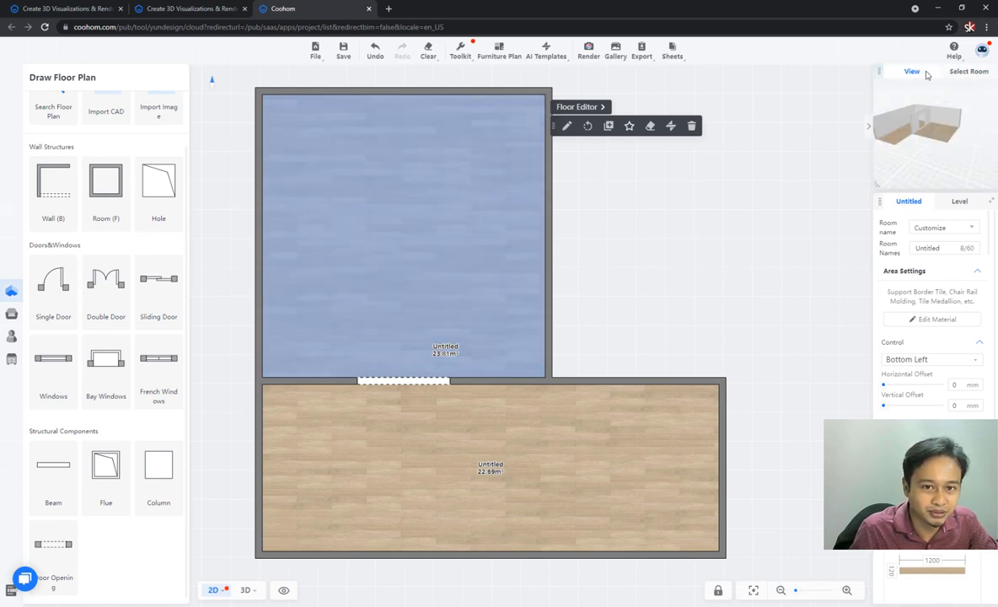
Isolate the upper room through the room selector and return to the 3D preview
left_click(962, 74)
left_click(919, 111)
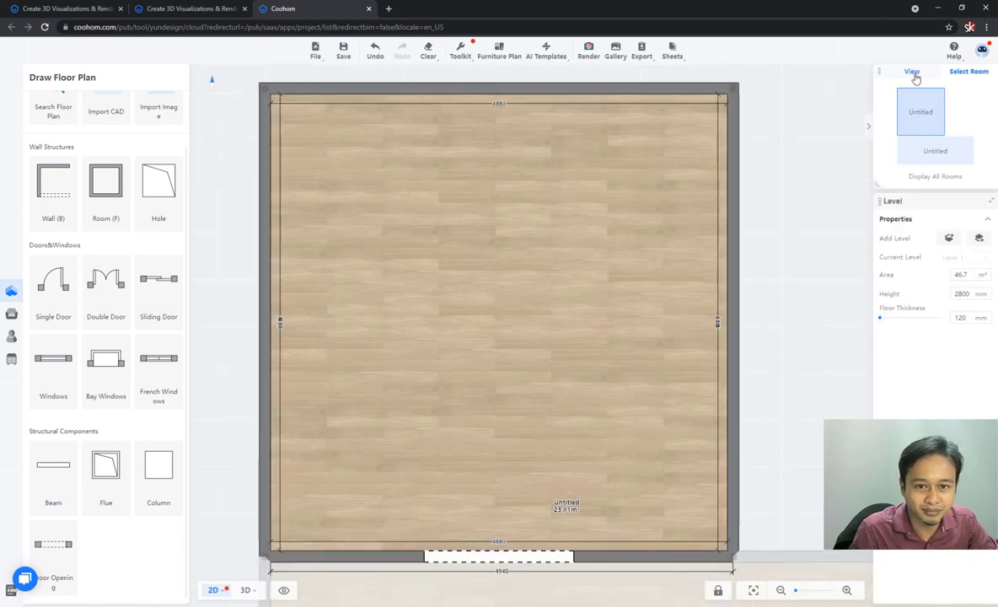
left_click(912, 72)
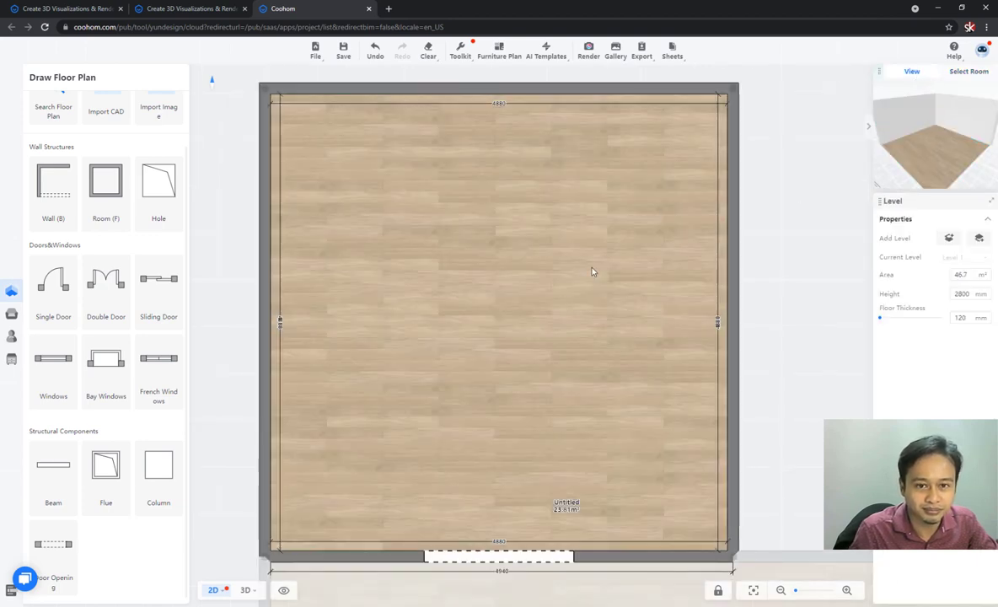
Rename the upper room "Dining Area" and move its name label to the middle of the room
scroll(544, 329, "down", 3)
left_click(544, 356)
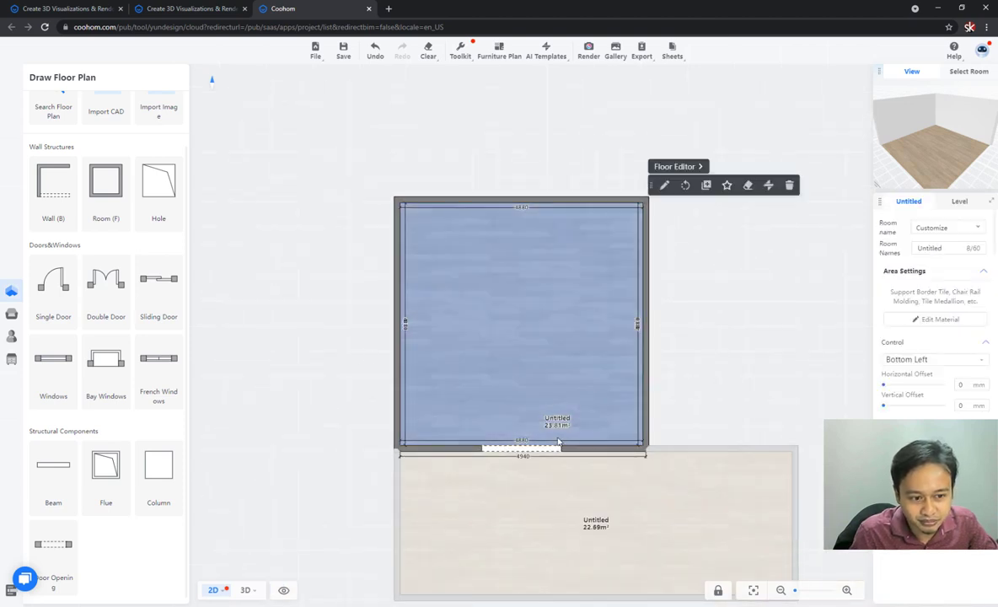
scroll(557, 417, "up", 3)
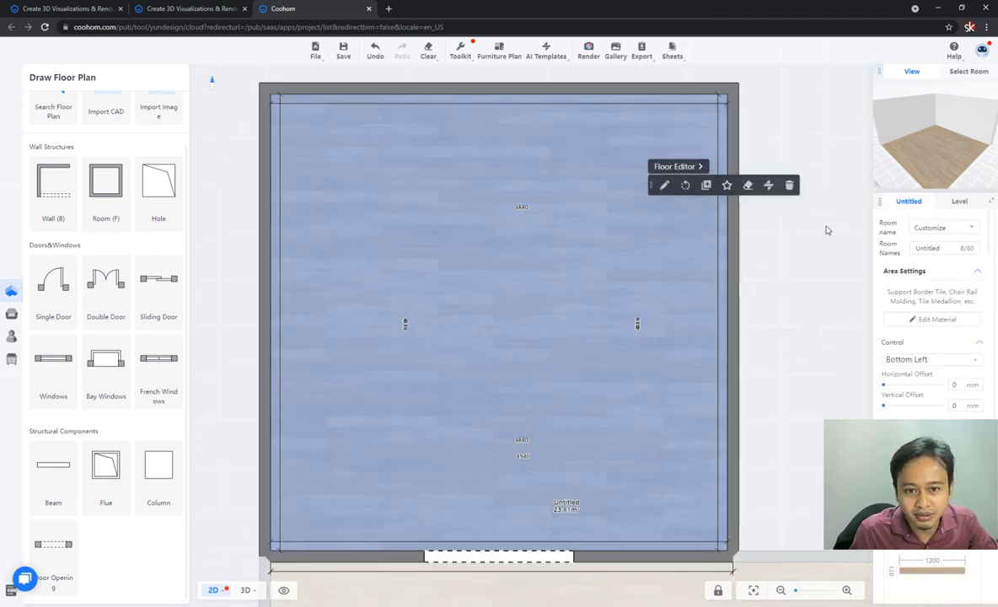
left_click(947, 248)
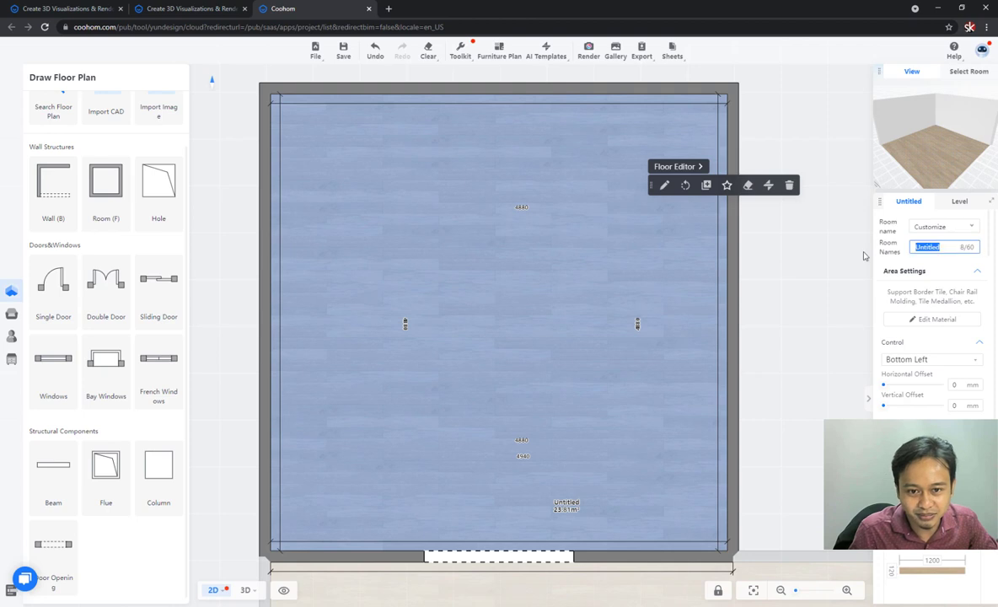
type("T")
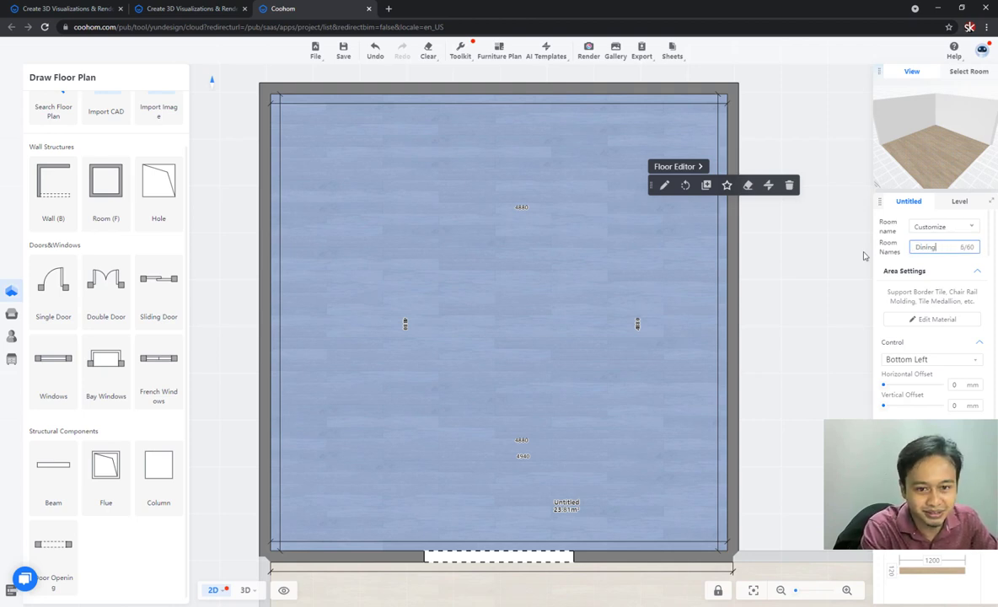
left_click(815, 279)
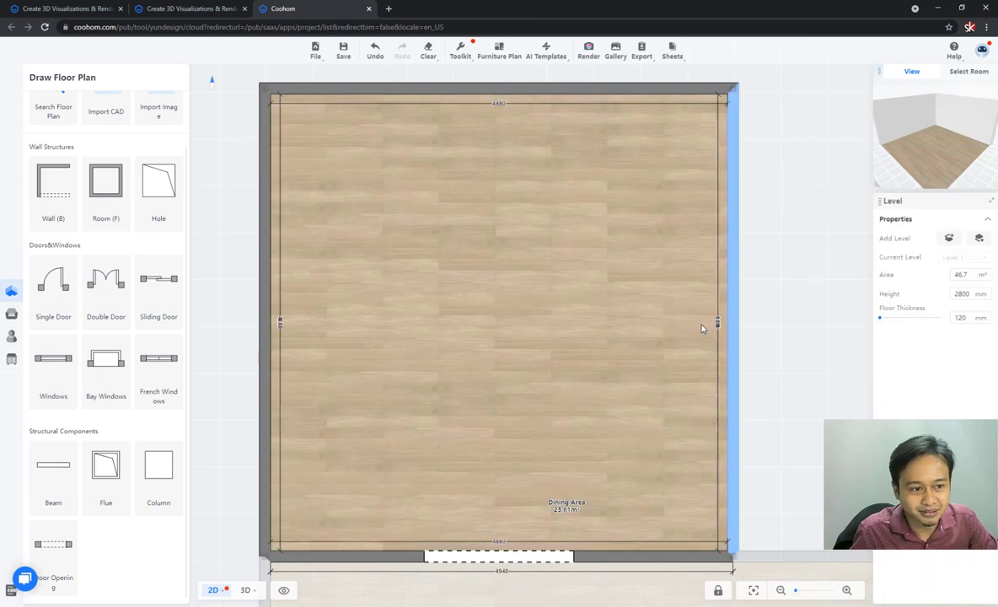
left_click_drag(571, 508, 503, 293)
Rename the lower room "Preparation Area" and deselect it
scroll(503, 292, "down", 5)
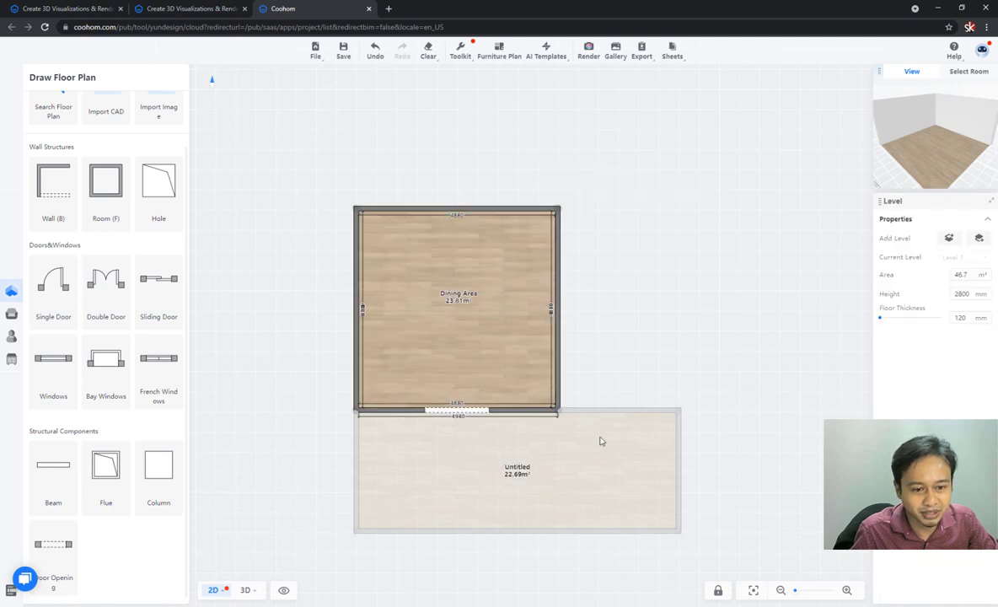
left_click(512, 468)
scroll(512, 468, "up", 5)
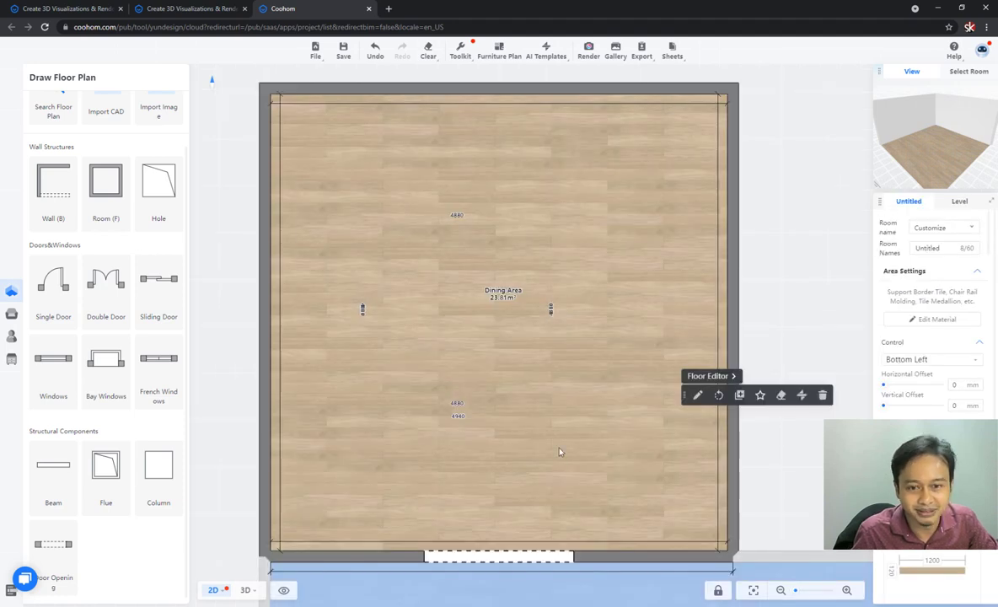
double_click(927, 247)
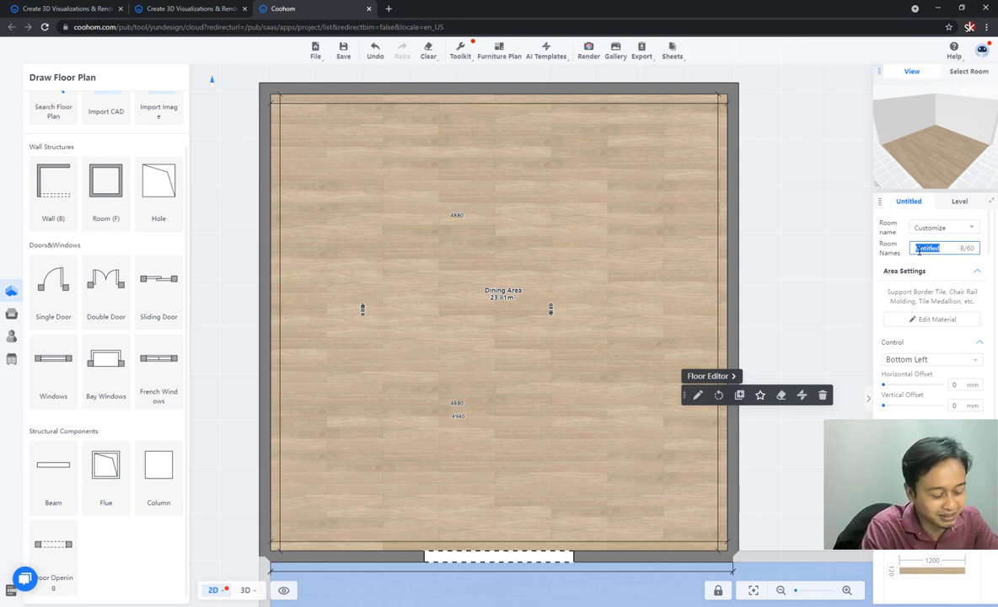
type("D")
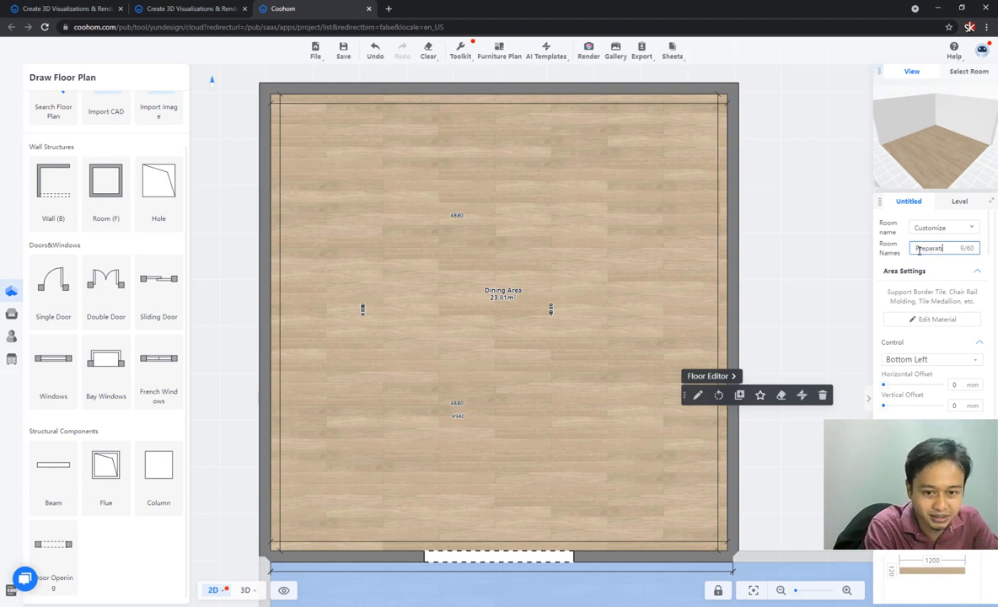
type(" Area")
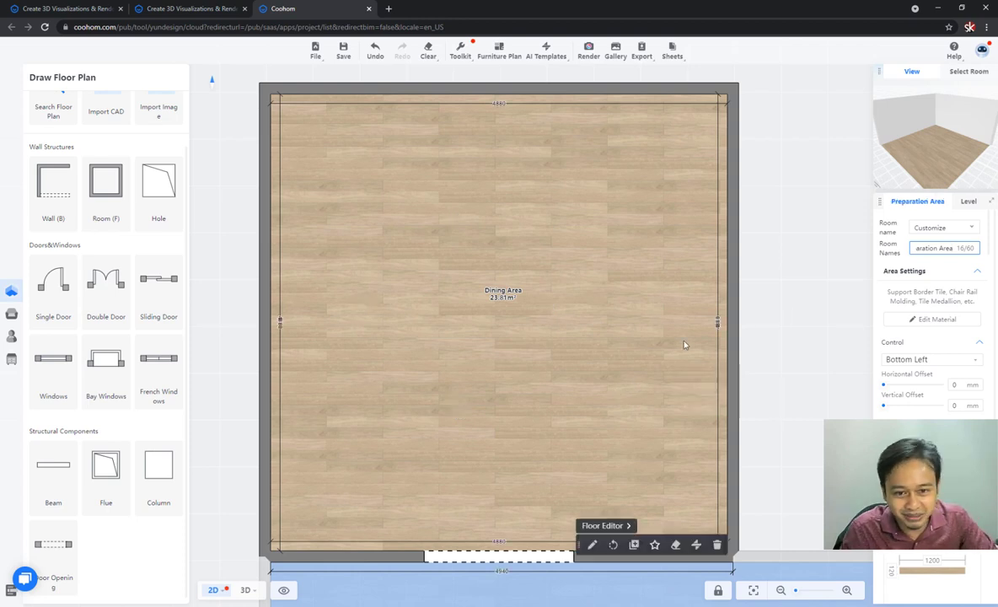
scroll(521, 292, "down", 4)
left_click(344, 451)
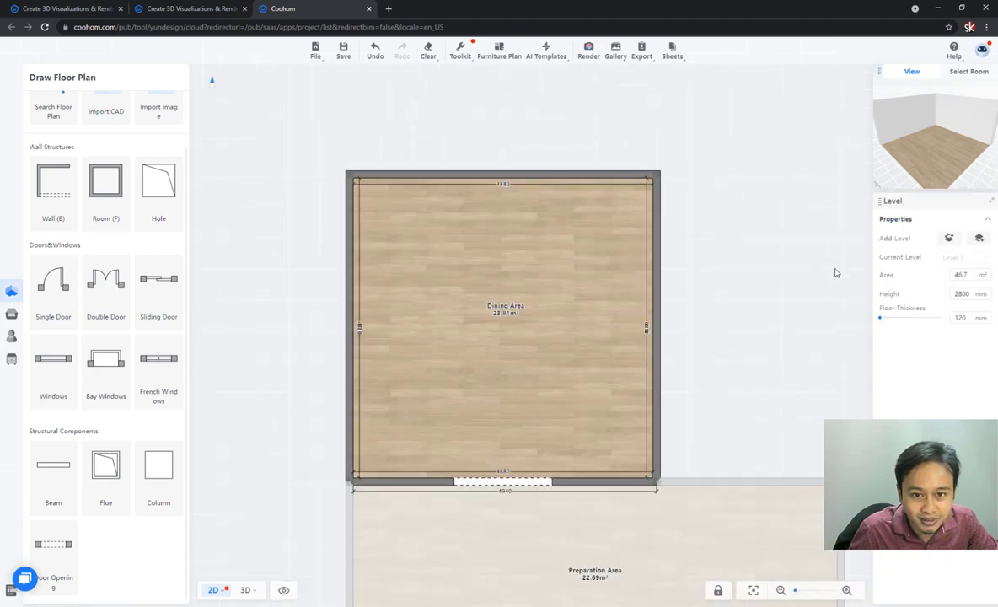
Display all rooms of the floor plan
left_click(968, 71)
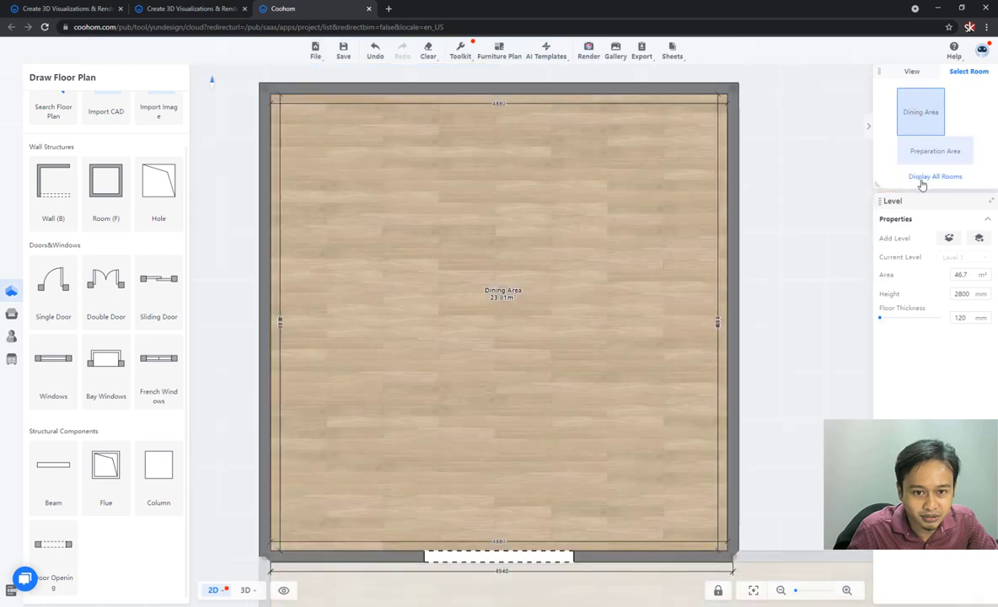
left_click(931, 177)
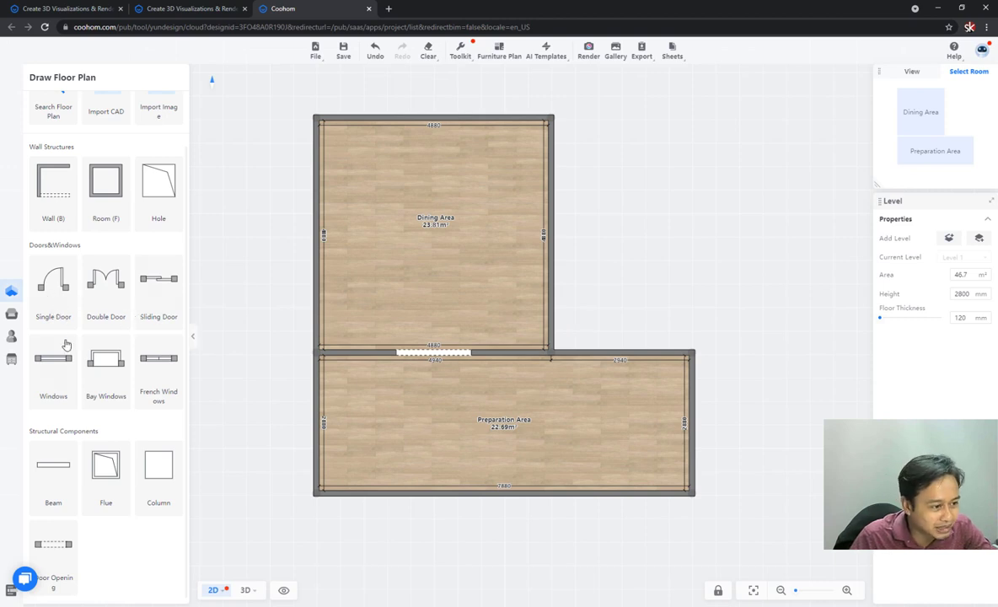
Place a sliding door in the Dining Area's upper wall, about 612 mm from the left wall, and a duplicate about 655 mm from the right wall
left_click(152, 319)
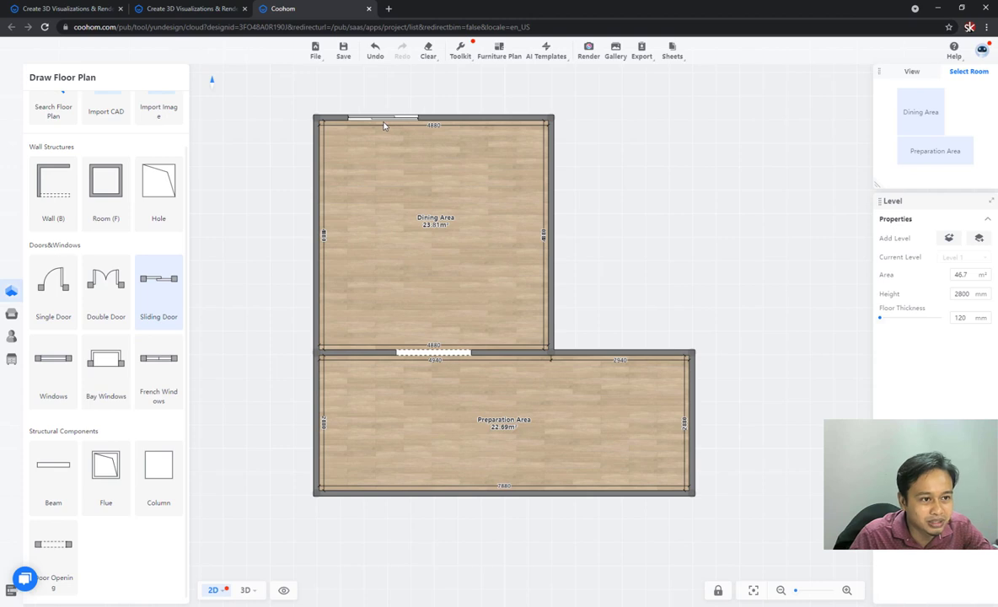
left_click(383, 125)
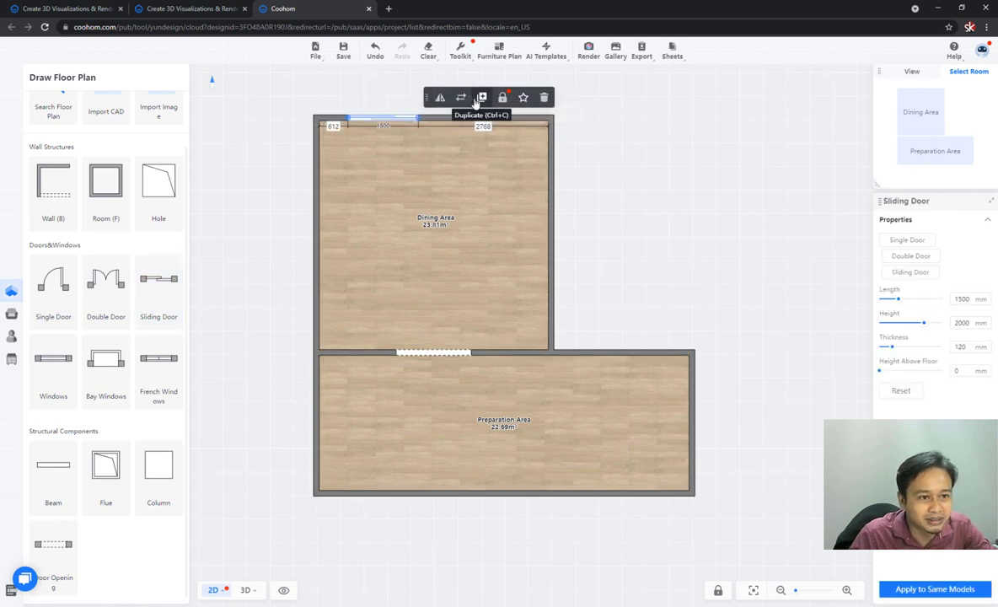
left_click(479, 99)
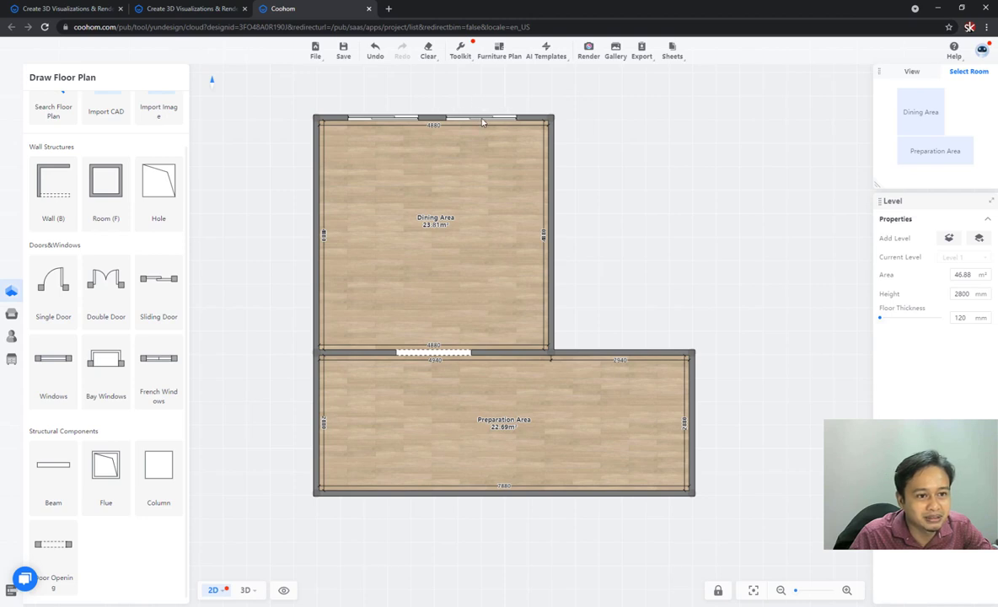
left_click(484, 122)
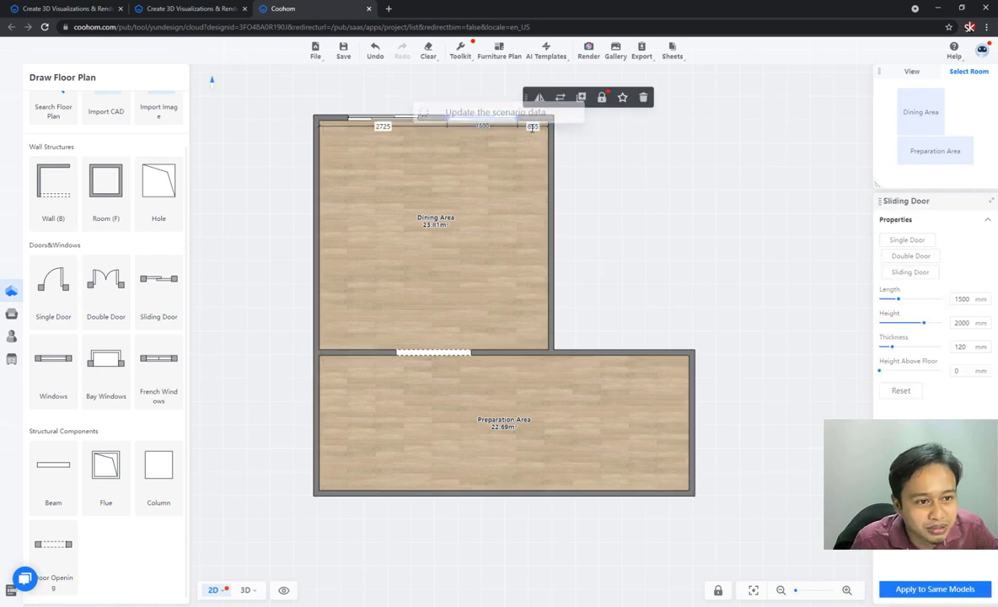
Set each sliding door's distance from its nearest side wall to 500 mm and deselect the doors
left_click(532, 127)
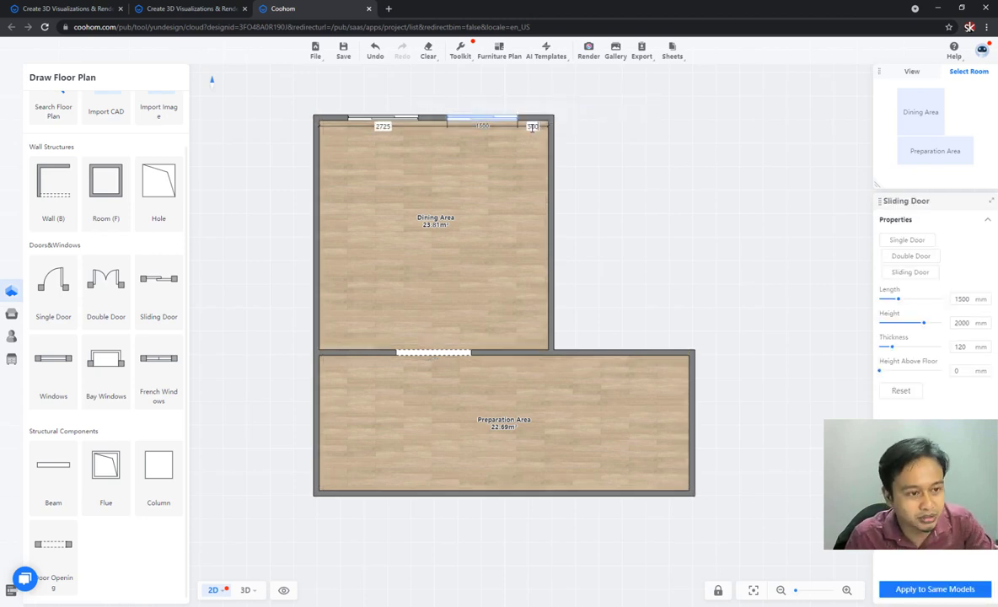
type("500")
key("Return")
key("Escape")
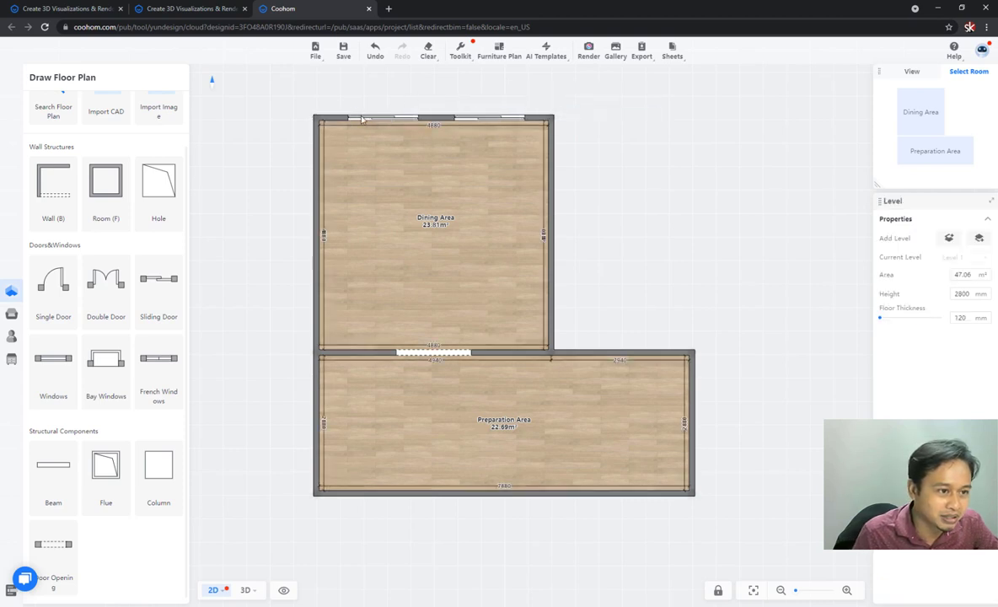
left_click(359, 119)
left_click(334, 126)
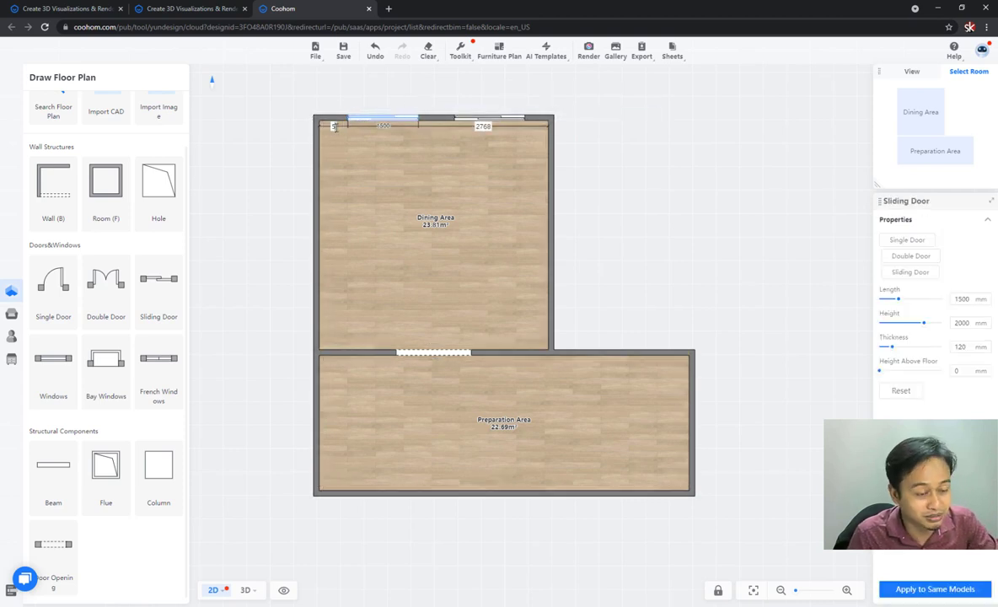
key("Return")
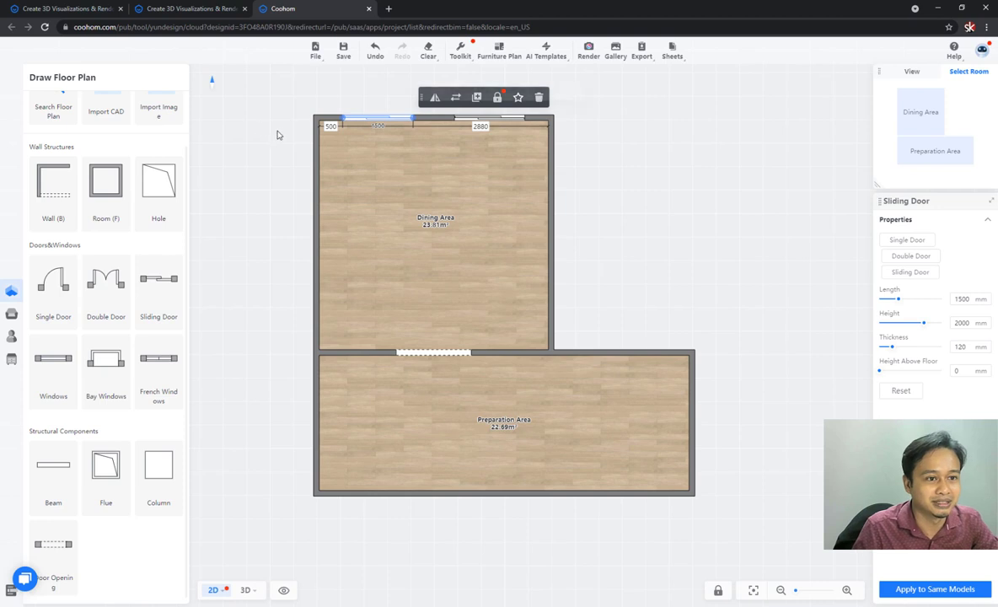
left_click(628, 329)
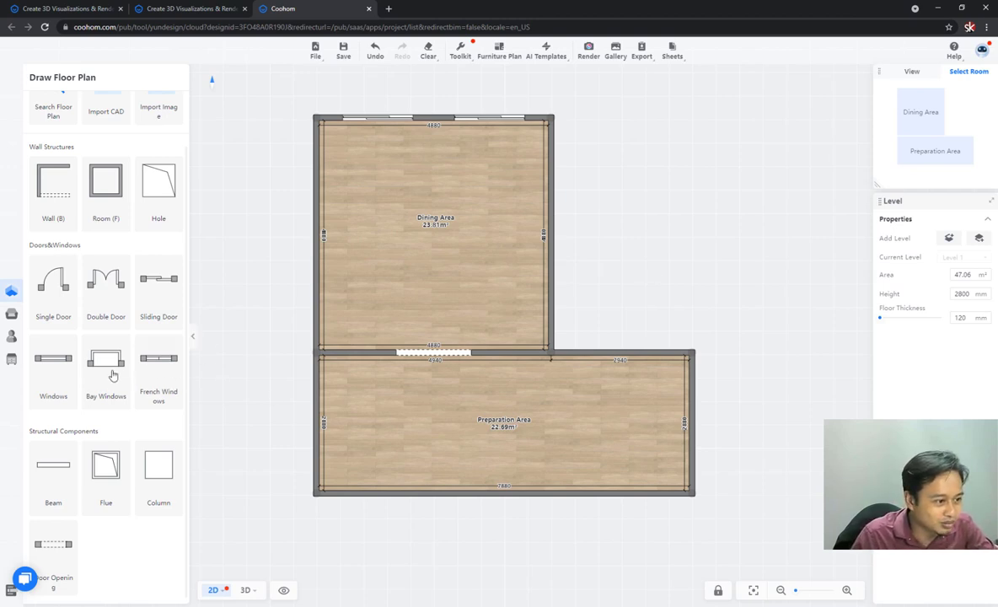
Place a double door opening outward in the Preparation Area's right wall and move it to about the wall's middle
left_click(103, 285)
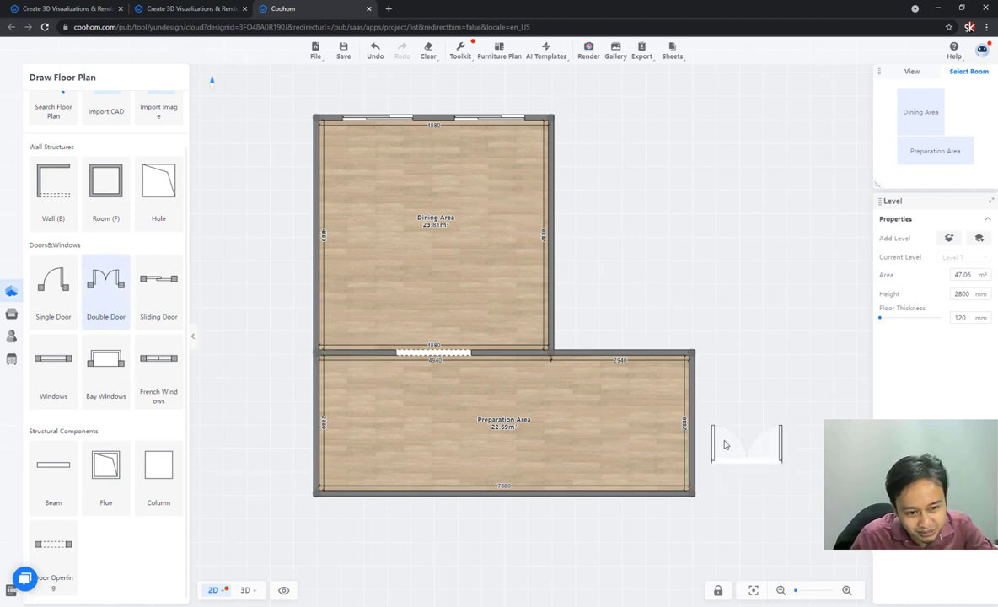
left_click(691, 425)
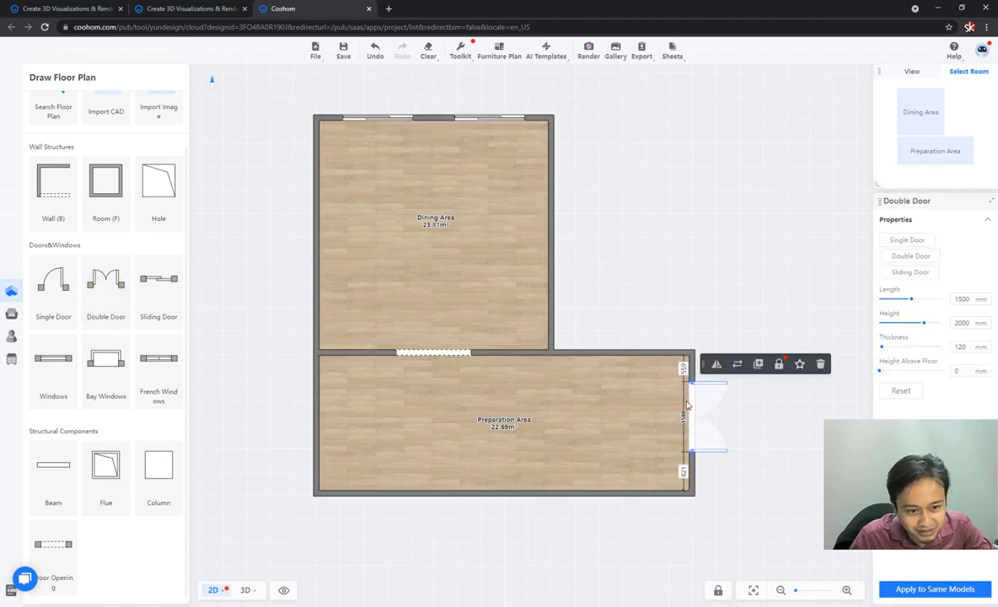
right_click_drag(692, 410, 691, 418)
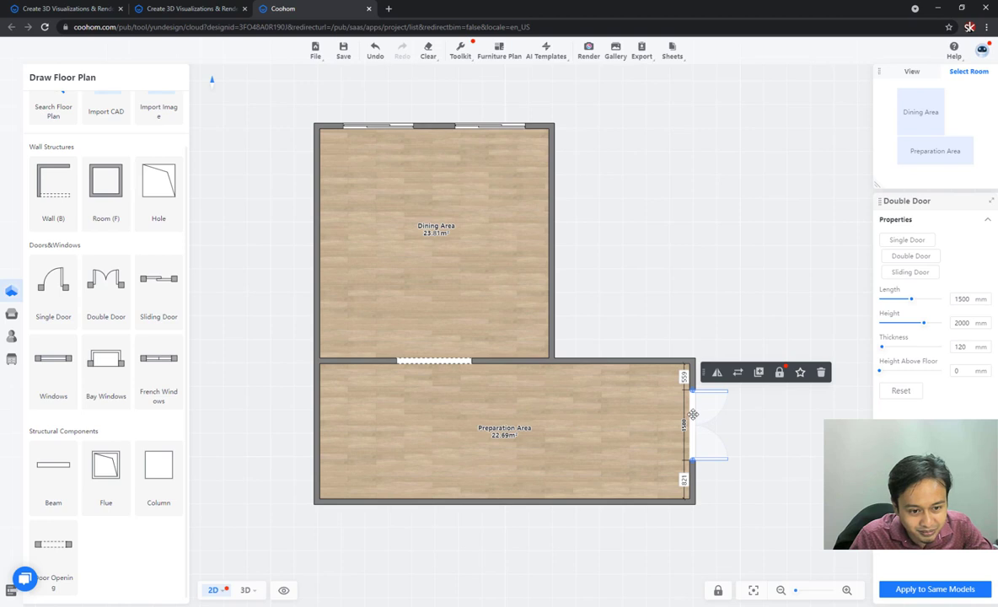
left_click_drag(693, 419, 691, 427)
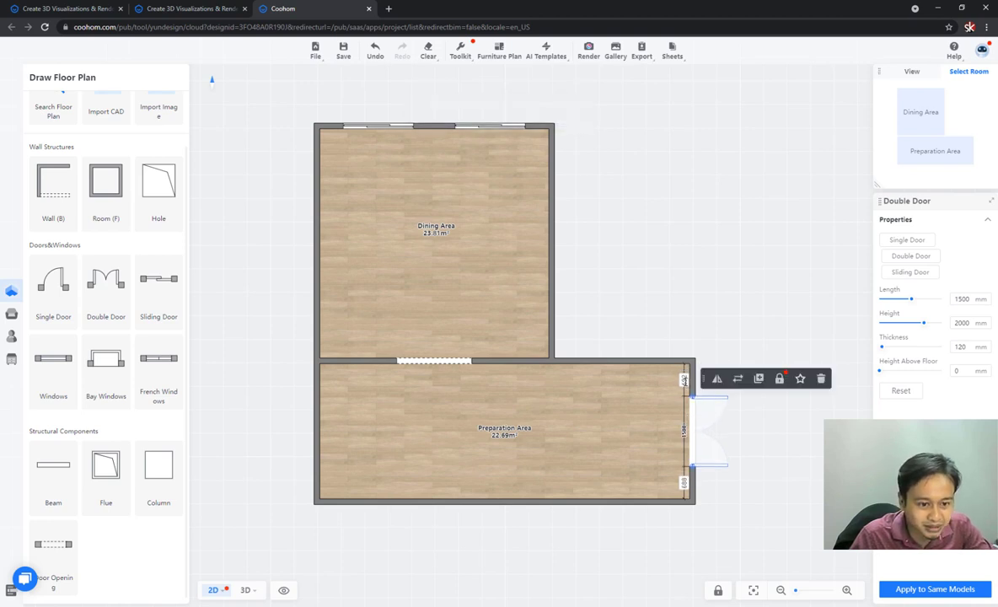
Set the double door's distance from the Preparation Area's upper wall to 690 mm to centre it, and deselect it
left_click(683, 380)
type("690")
key("Return")
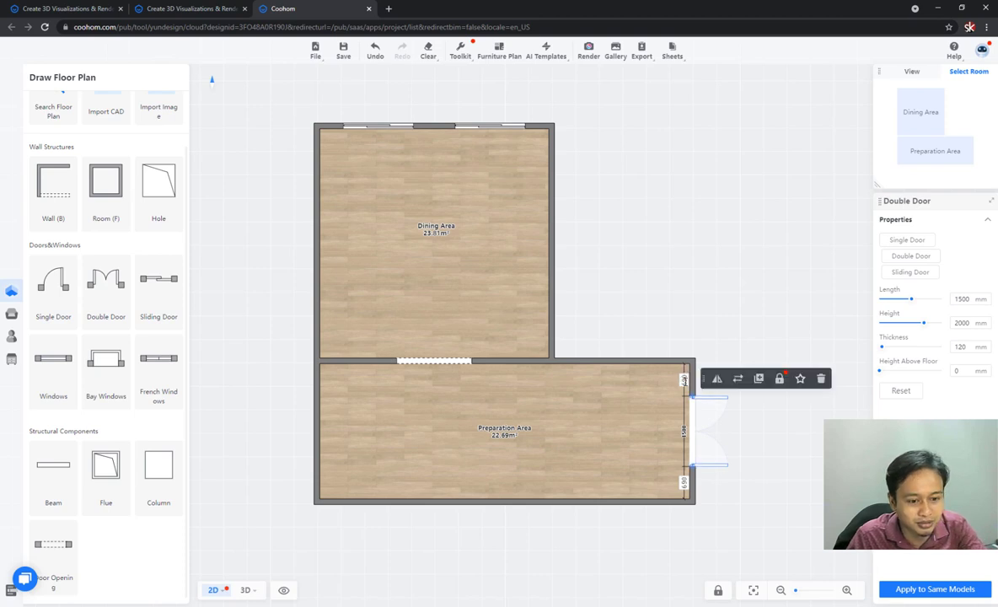
left_click(755, 427)
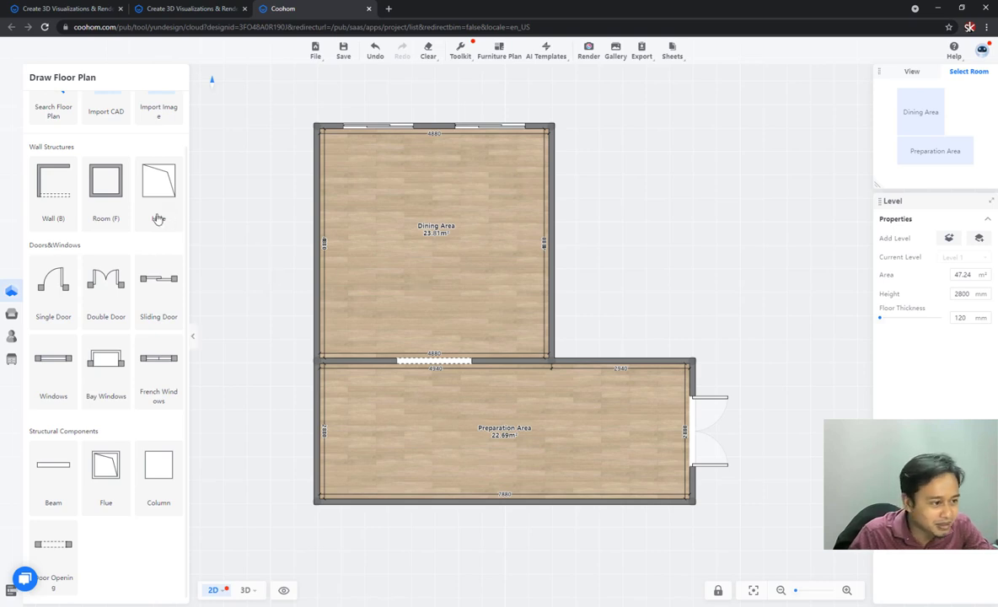
Place a French window in the Dining Area's left wall, about 480 mm from the upper wall
left_click(62, 381)
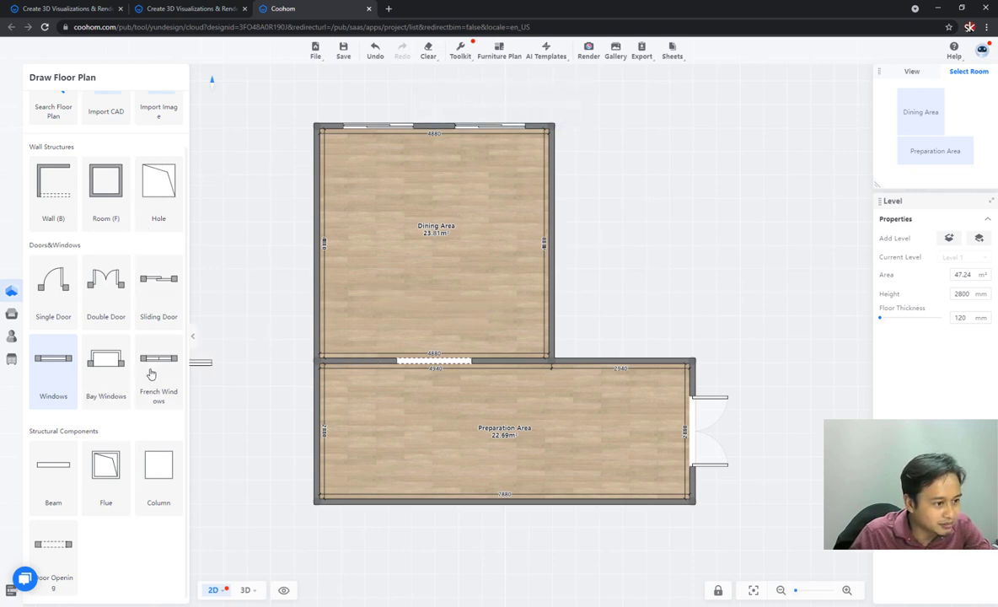
right_click(237, 306)
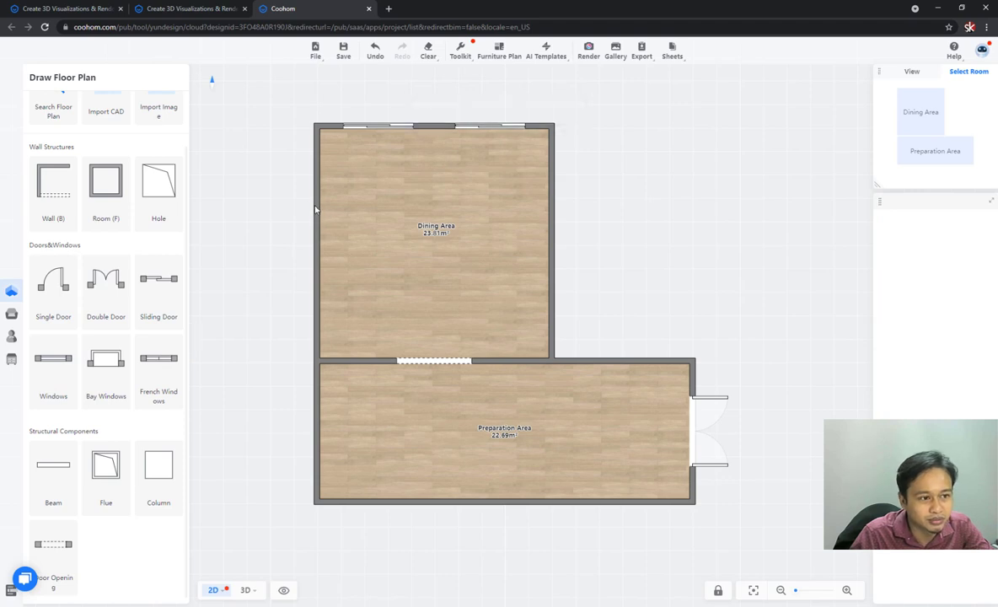
left_click(171, 361)
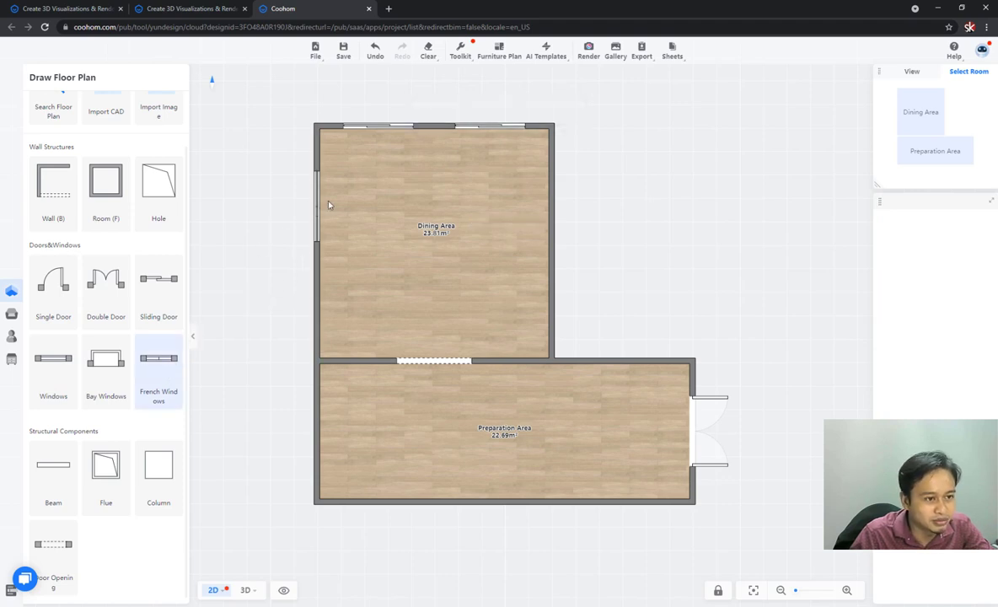
left_click(328, 190)
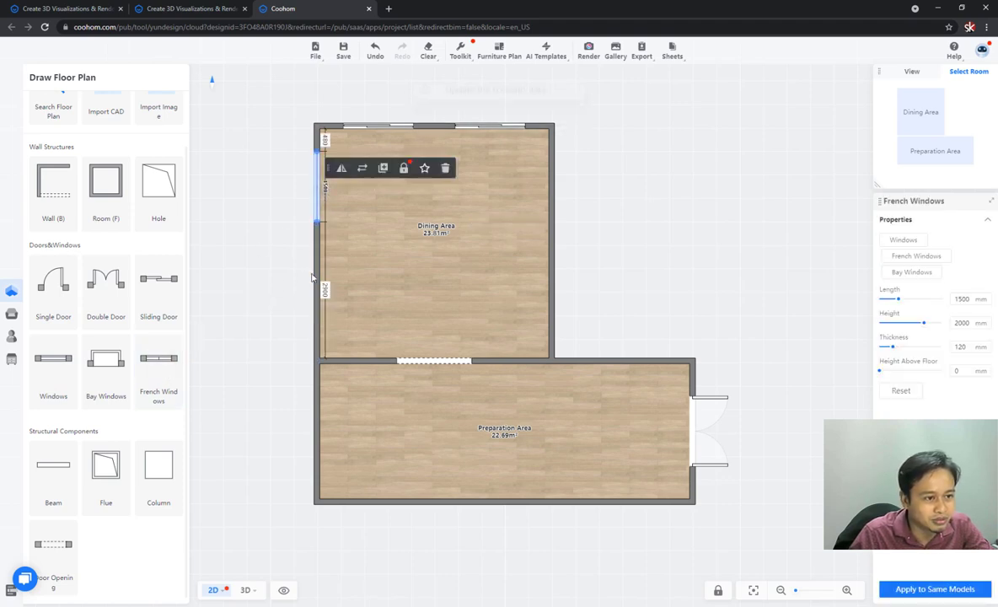
Place a second French window low in the Dining Area's left wall and set the upper window's distance from the upper wall to 500 mm
left_click(152, 369)
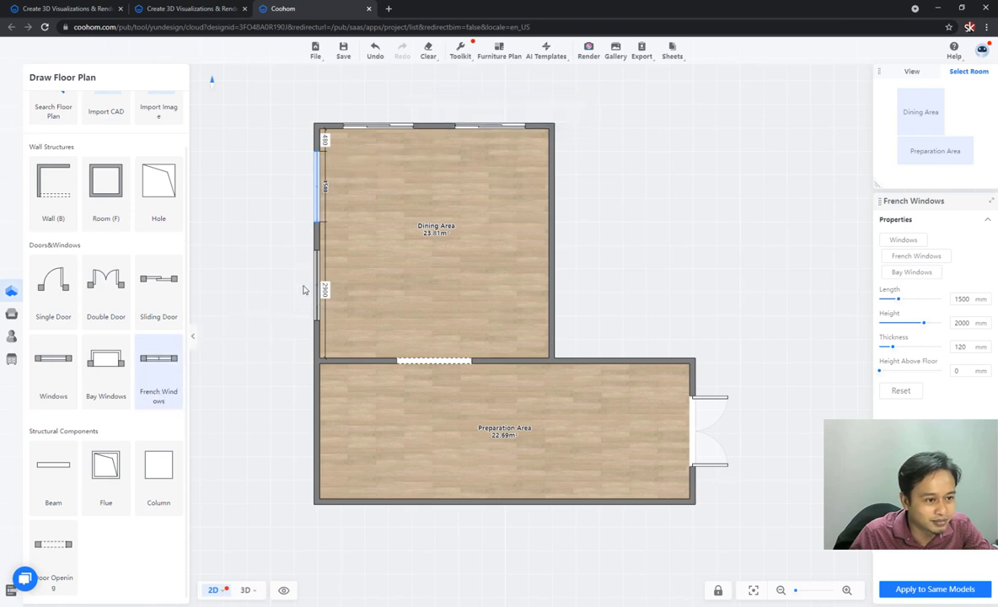
left_click(320, 187)
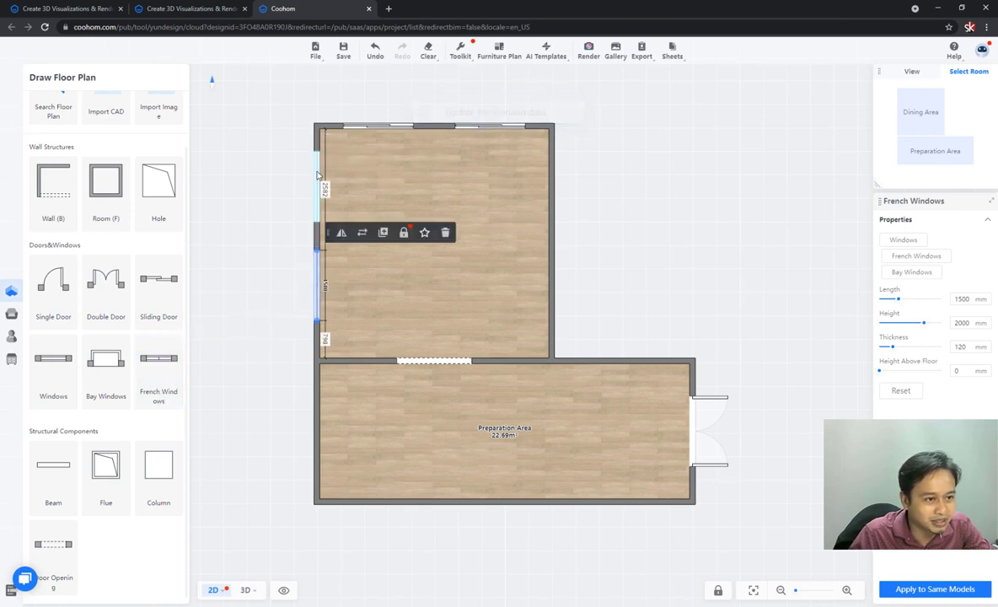
left_click(324, 140)
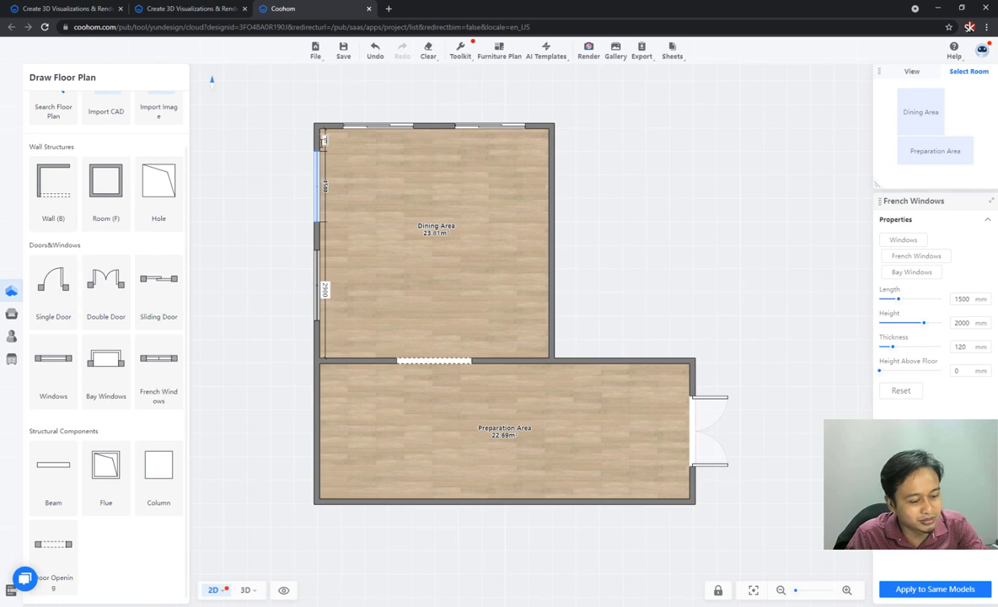
left_click(322, 226)
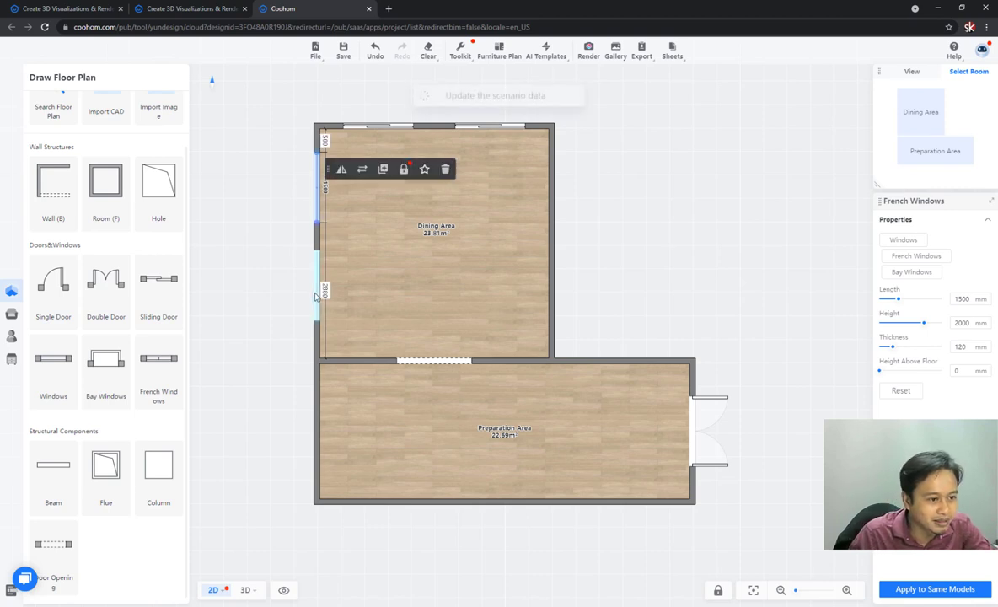
Set the lower French window's distance from the Dining Area's lower wall to 500 mm
left_click_drag(320, 187, 319, 285)
left_click(324, 339)
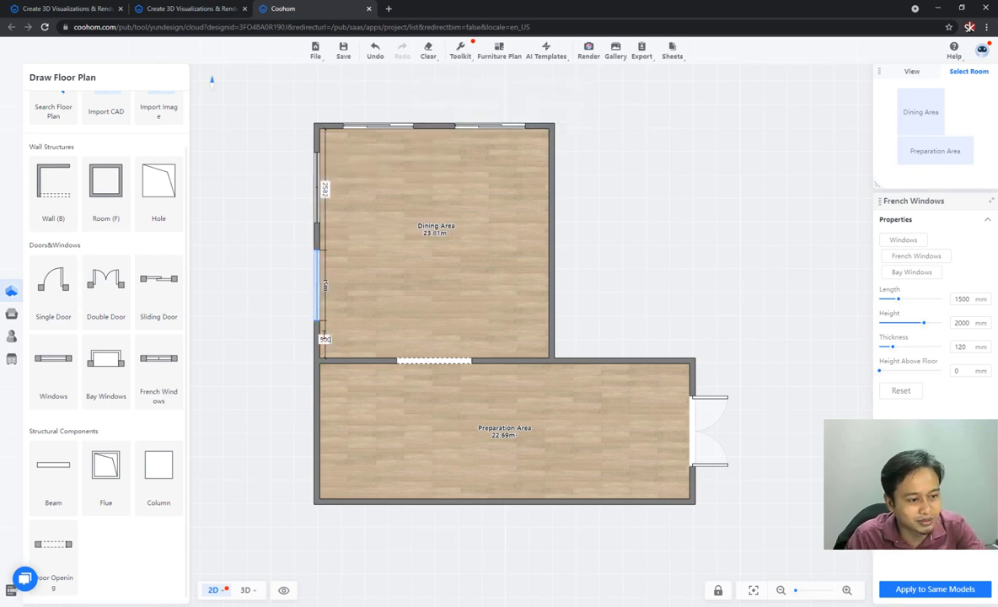
type("500")
key("Return")
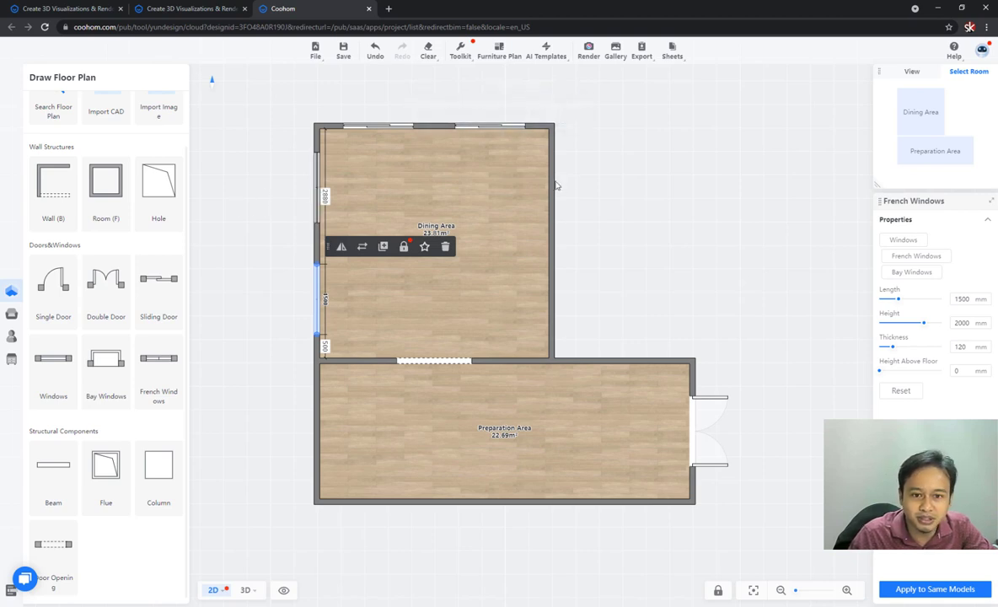
Search the public model library for "windows"
left_click(148, 371)
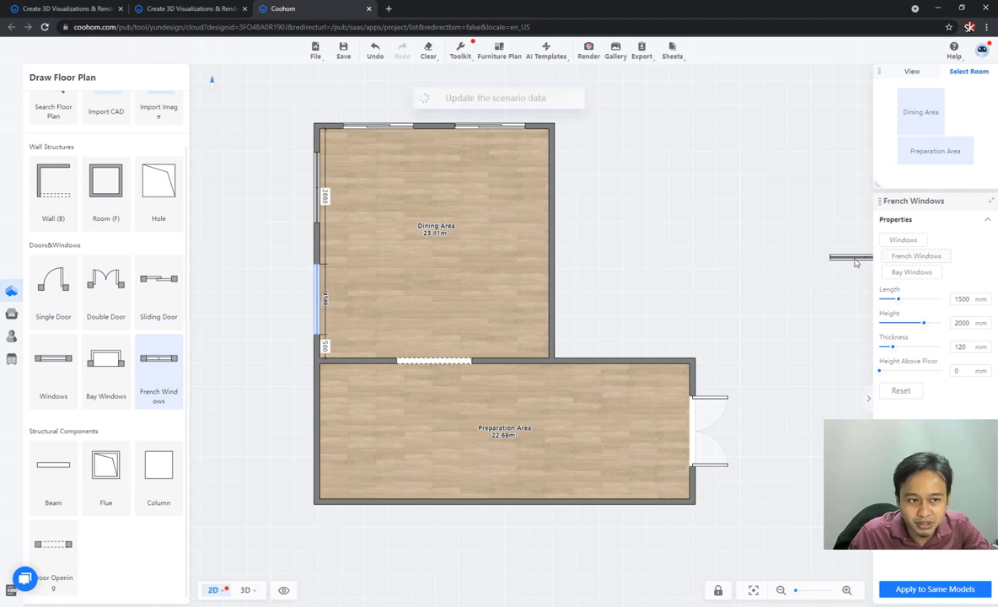
left_click(11, 313)
left_click(95, 99)
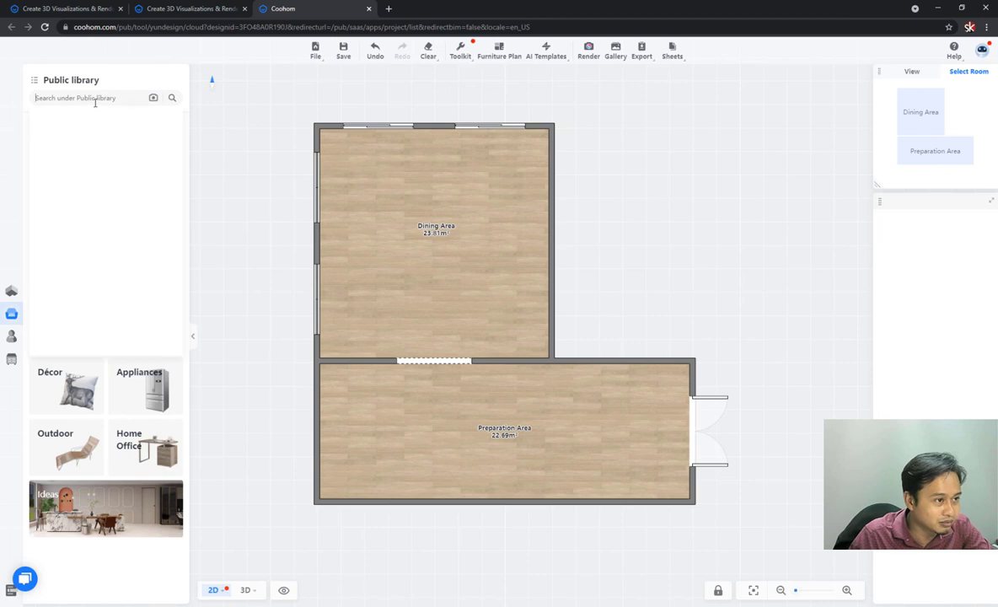
type("windows")
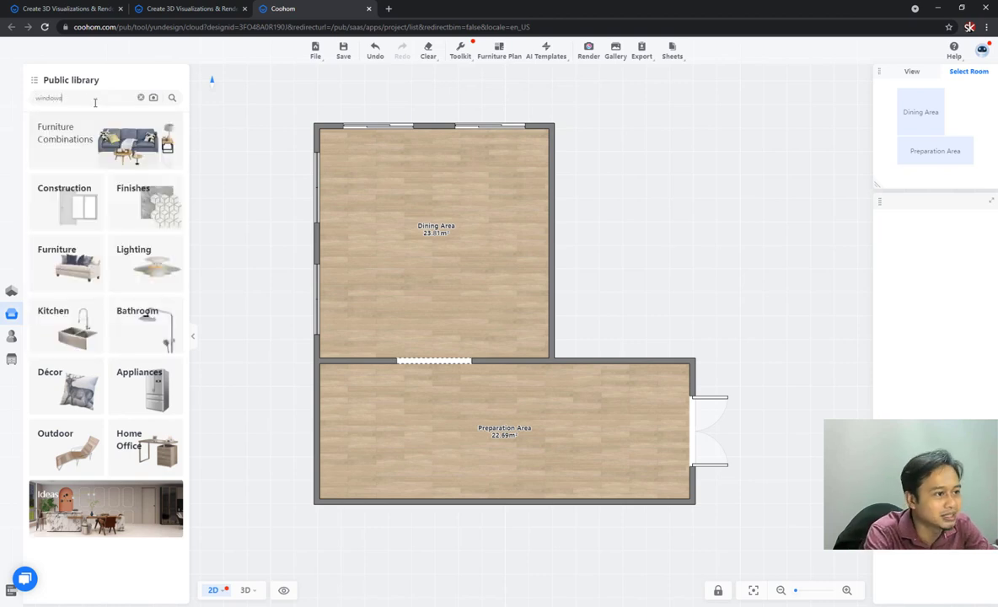
key("Return")
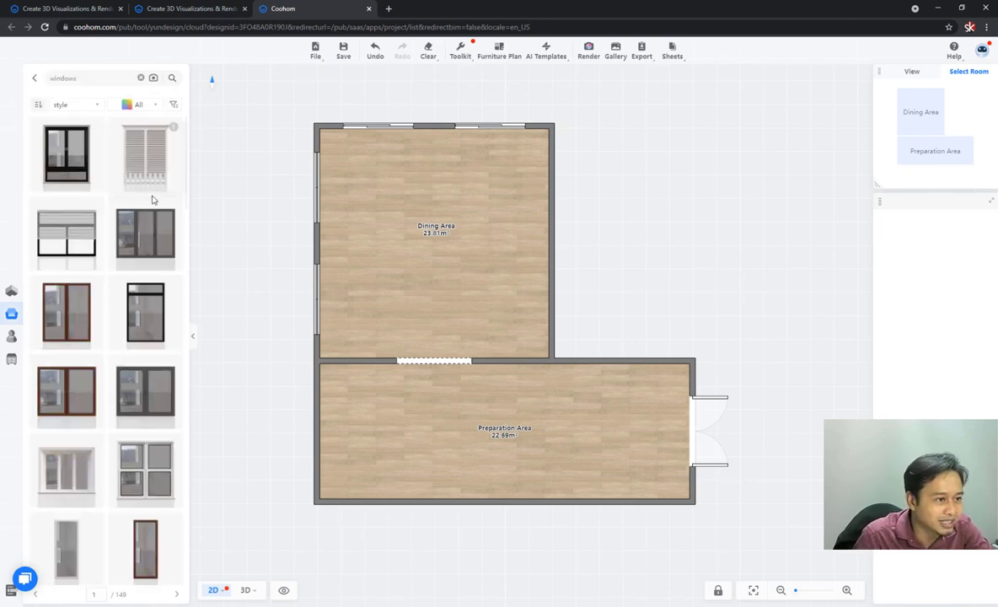
Place the black-framed grid window from the library in the Dining Area's right wall, about 838 mm from the upper wall
scroll(153, 199, "down", 5)
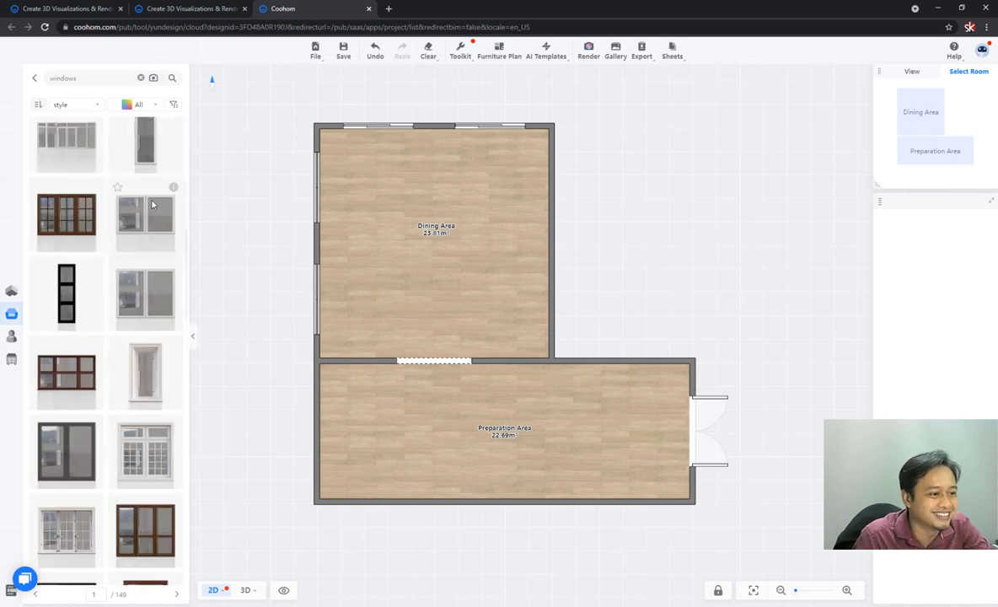
scroll(152, 204, "down", 4)
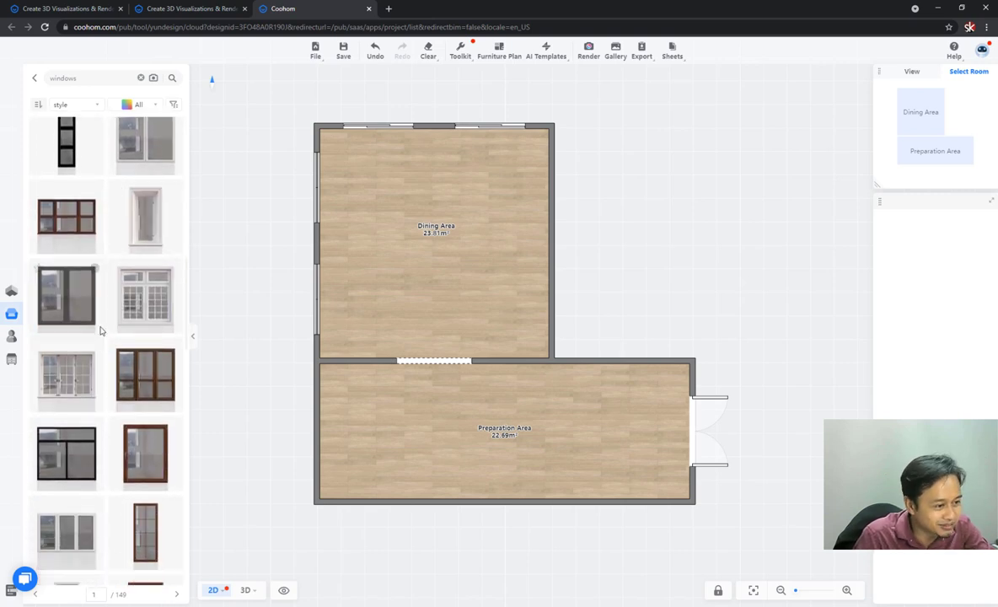
mouse_move(82, 378)
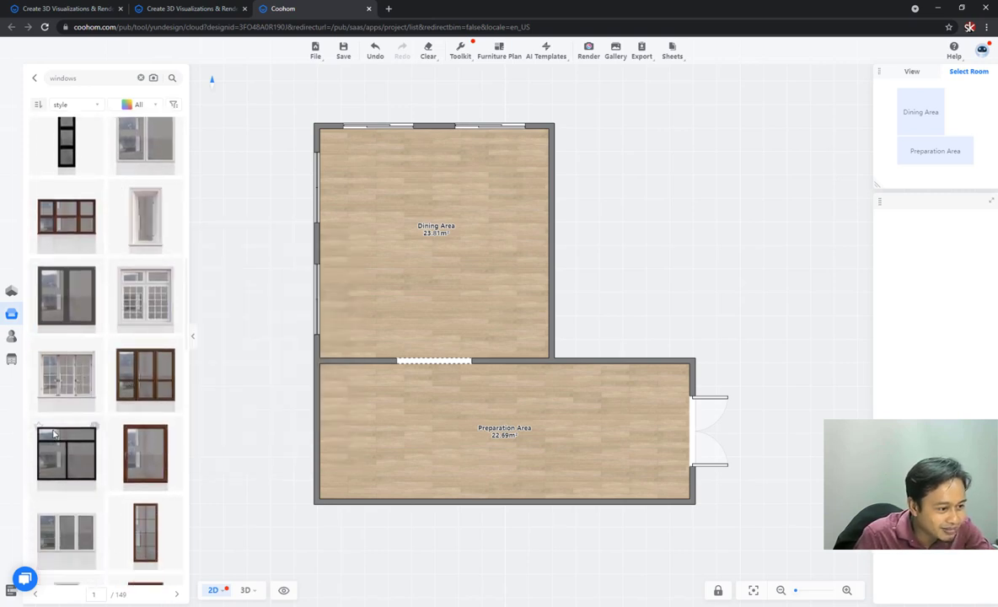
scroll(55, 432, "down", 6)
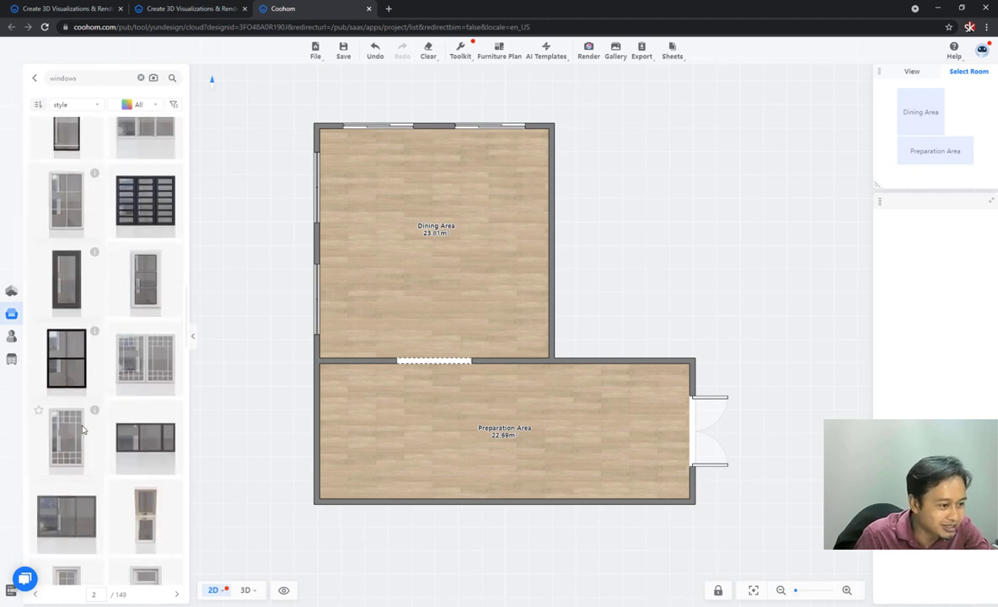
scroll(143, 393, "down", 5)
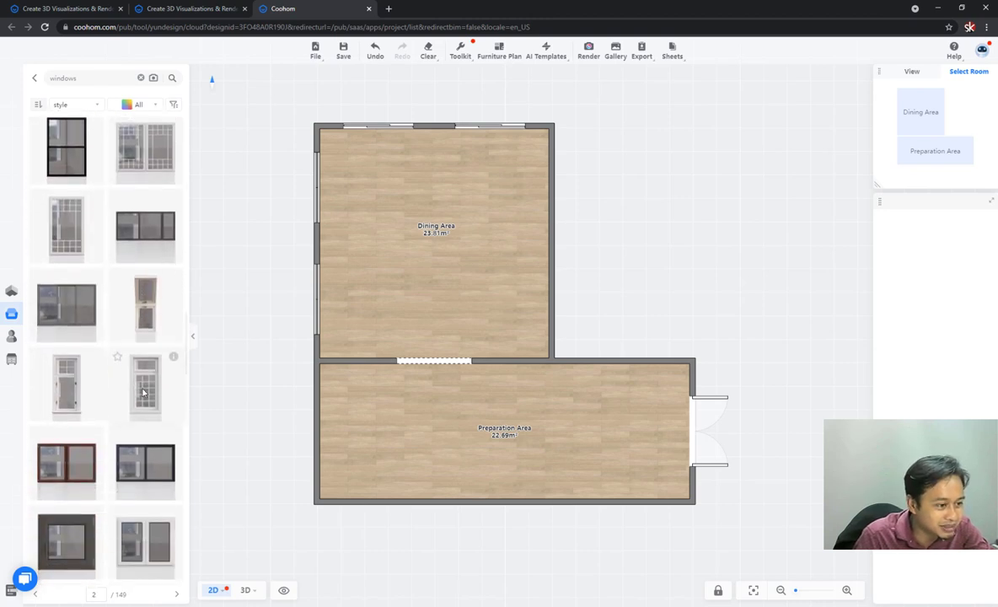
scroll(143, 390, "down", 3)
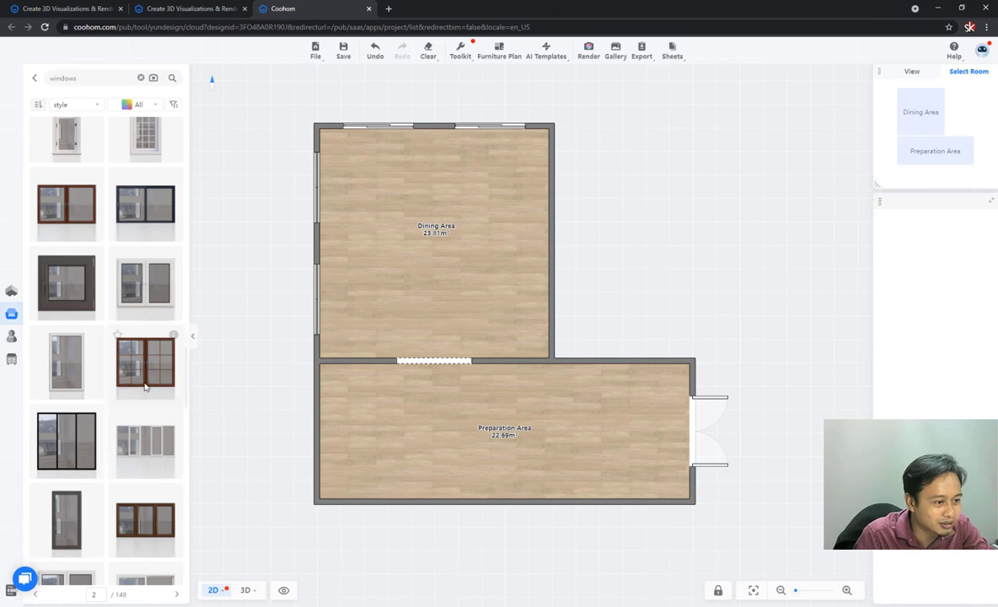
scroll(98, 413, "down", 6)
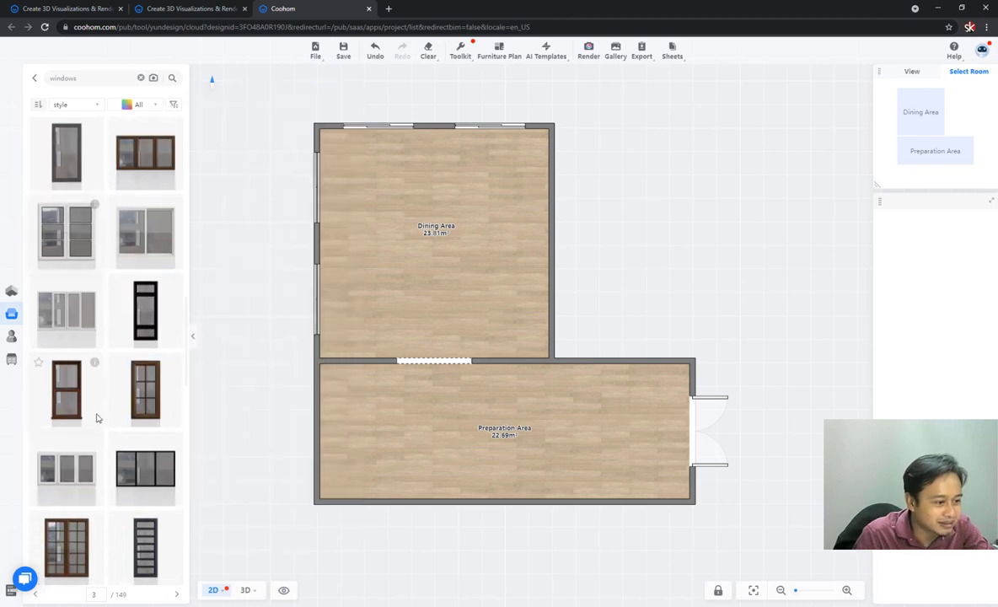
scroll(96, 418, "down", 3)
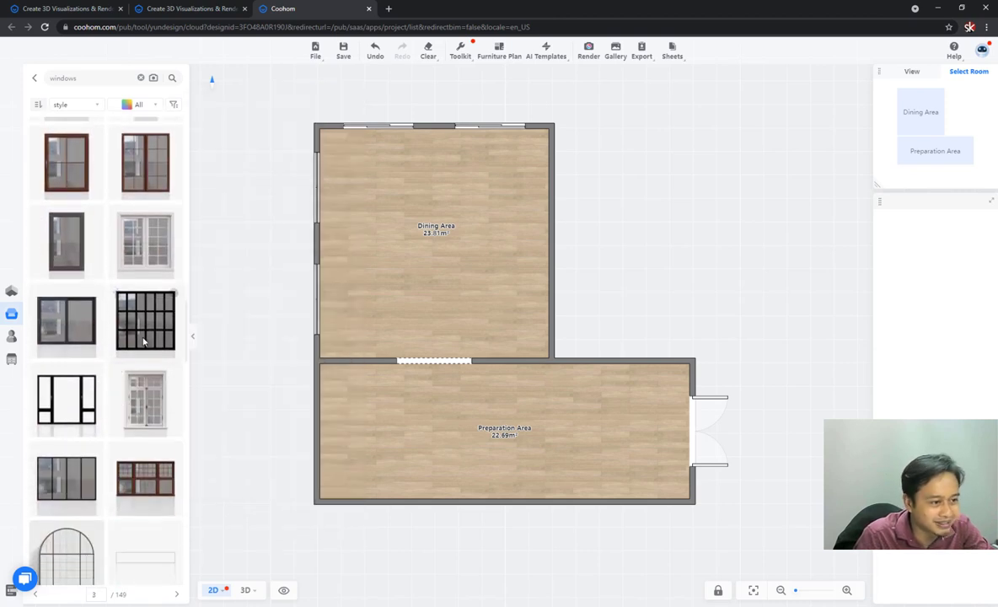
left_click_drag(140, 321, 555, 240)
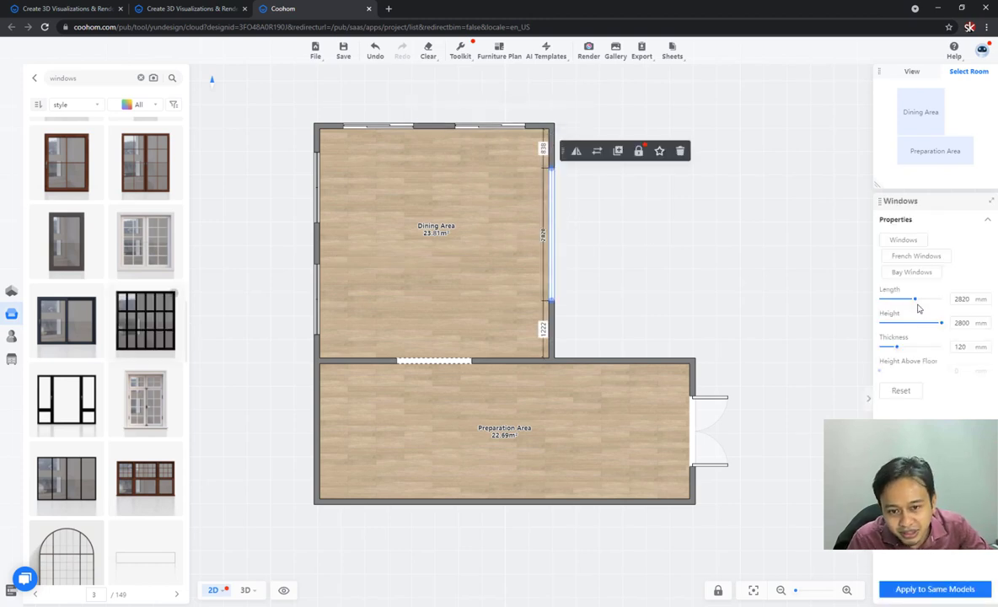
Extend the grid window's length to 4880 mm so it fills the Dining Area's right wall, and deselect it
left_click_drag(919, 305, 933, 304)
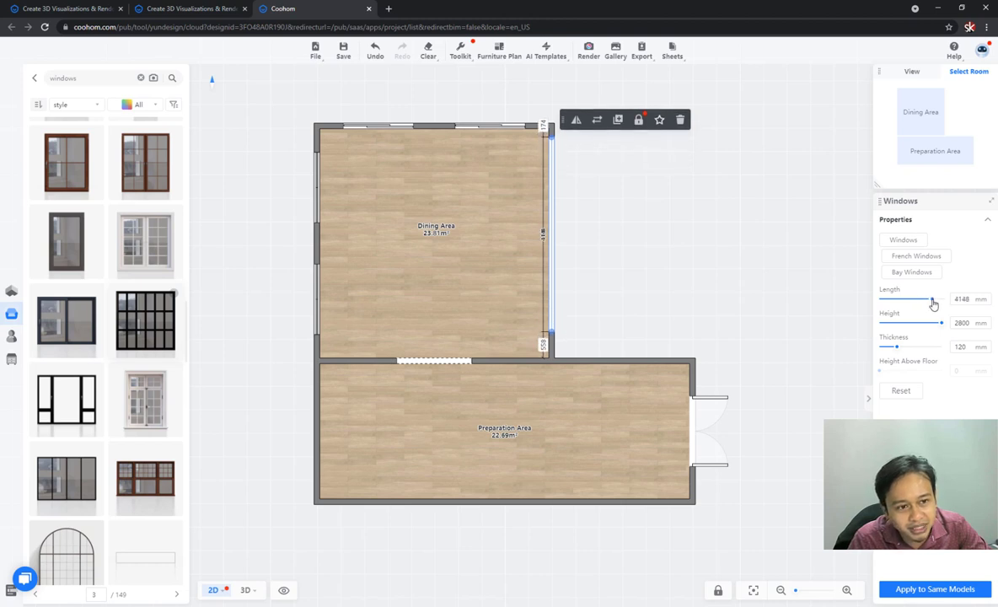
left_click(549, 255)
left_click_drag(933, 304, 963, 304)
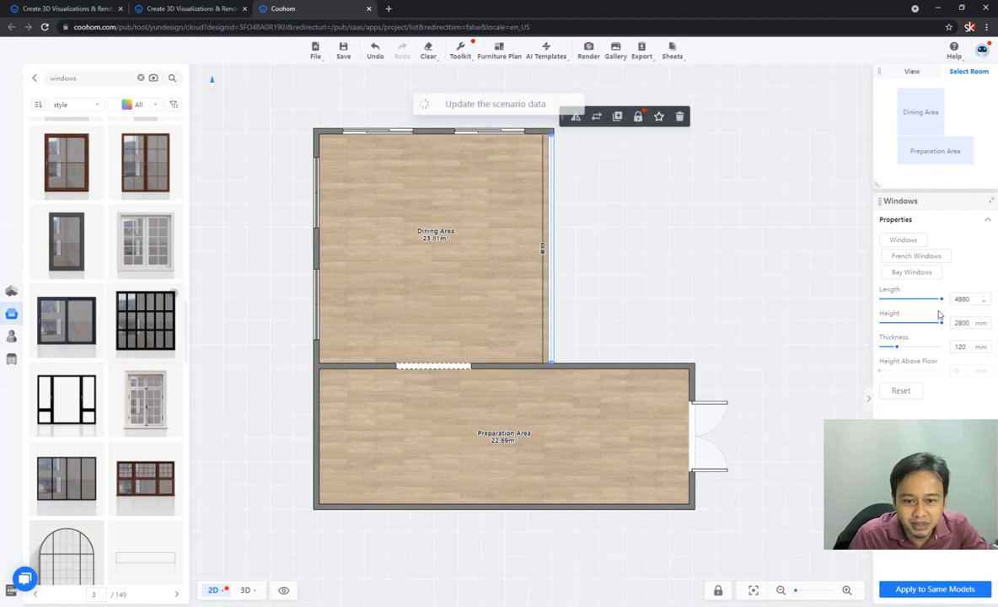
left_click(582, 212)
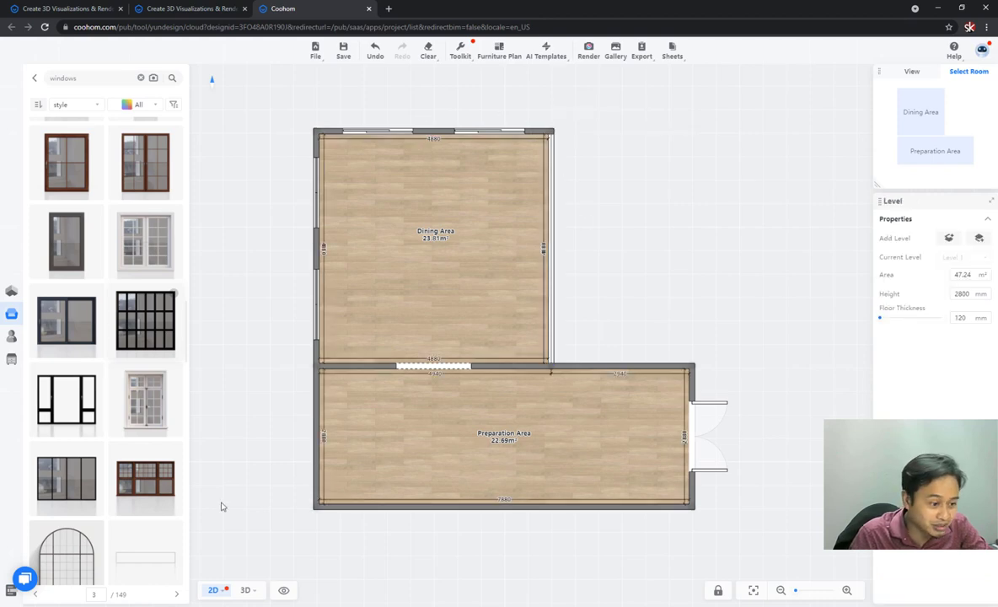
Inspect the rooms, doors and windows in 3D from several angles and return to the 2D floor plan
left_click(244, 590)
left_click_drag(539, 350, 363, 405)
scroll(363, 405, "down", 5)
left_click_drag(492, 384, 510, 354)
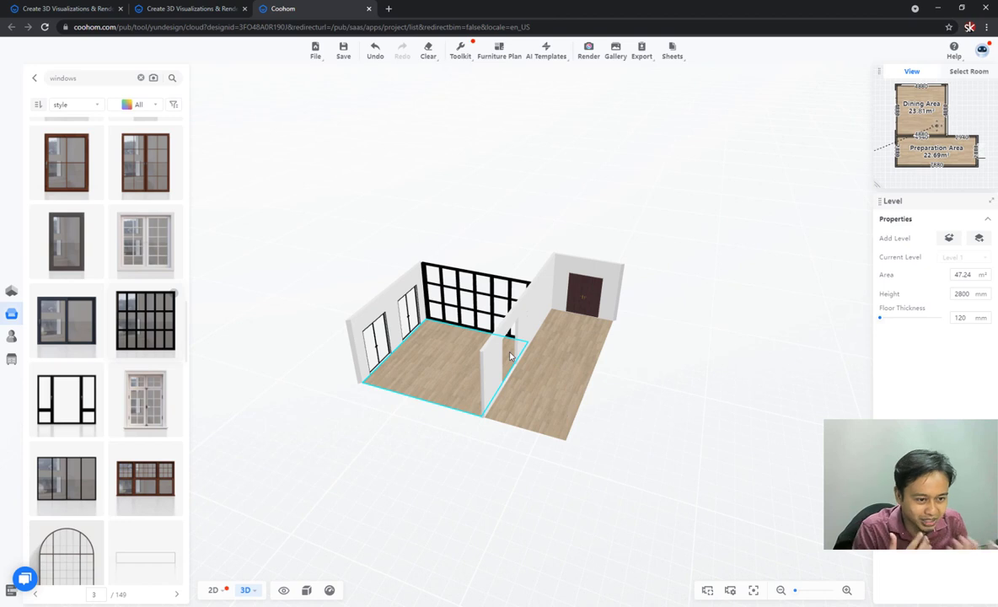
left_click_drag(394, 342, 501, 316)
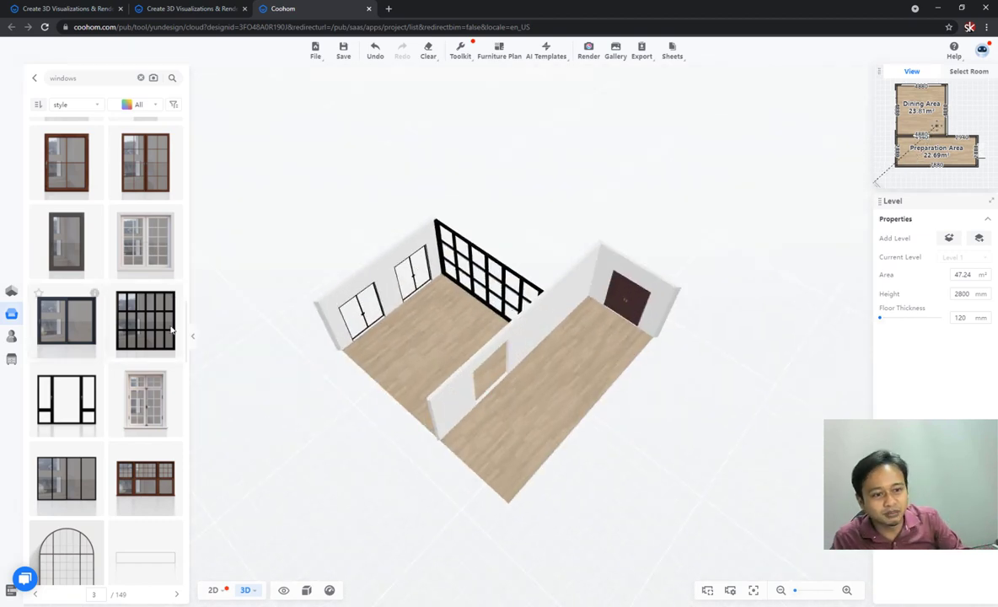
left_click(213, 590)
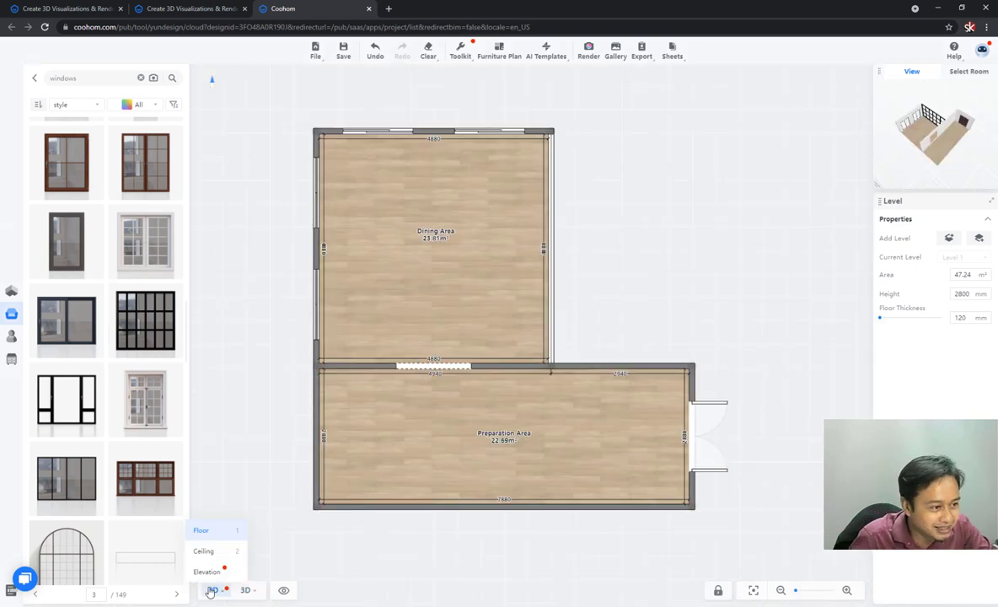
Search the model library for "table"
double_click(63, 77)
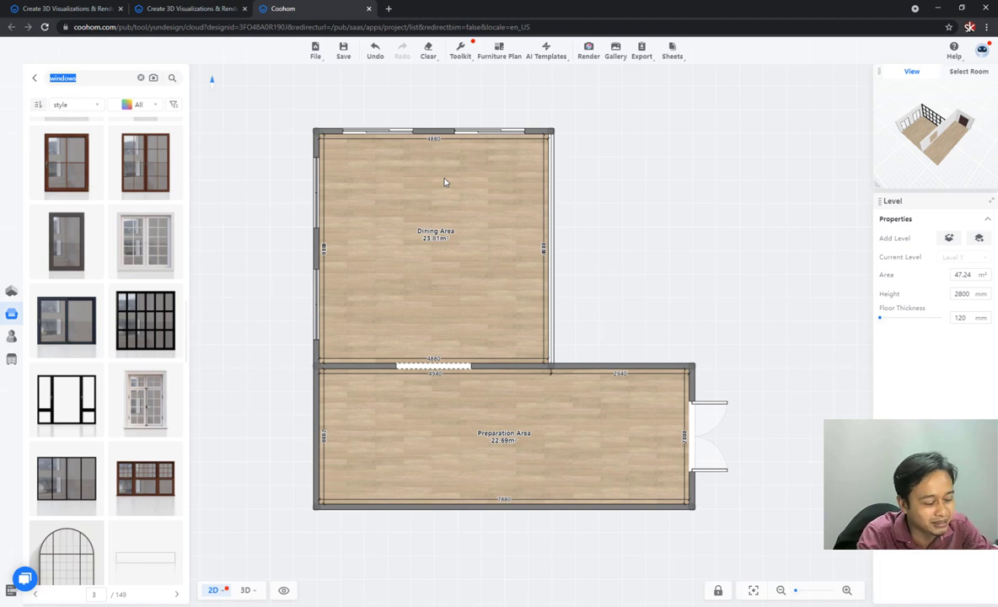
type("table")
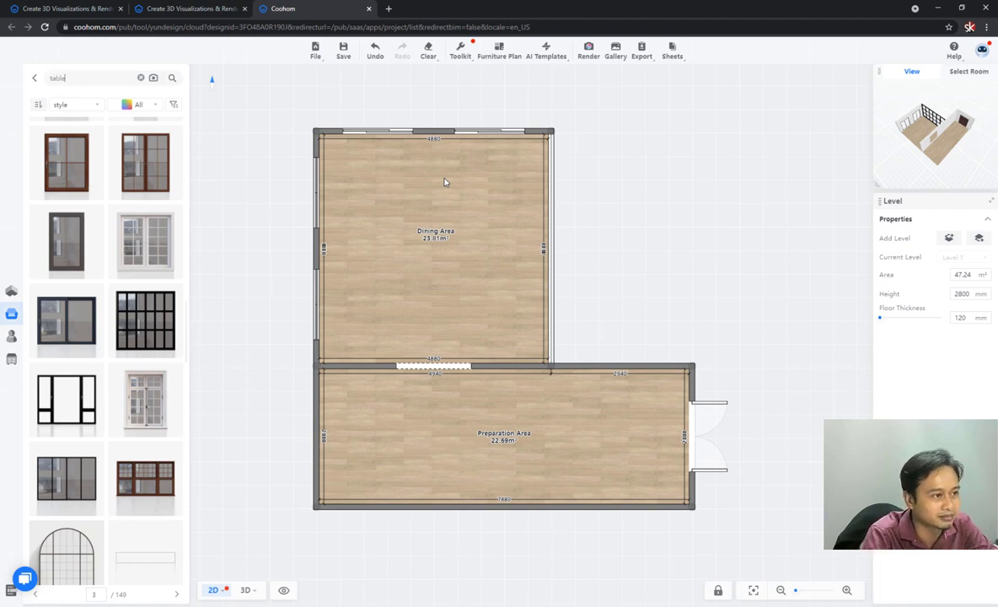
key("Return")
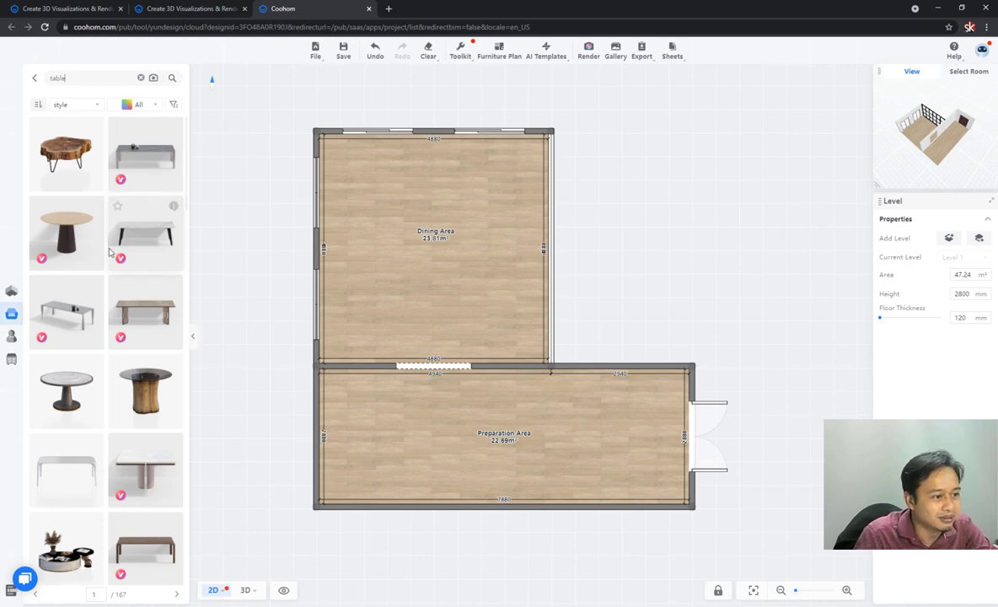
Place the four-chair table set in the Dining Area's upper right corner, about 624 mm from the upper wall and 347 mm from the right wall
scroll(108, 252, "down", 5)
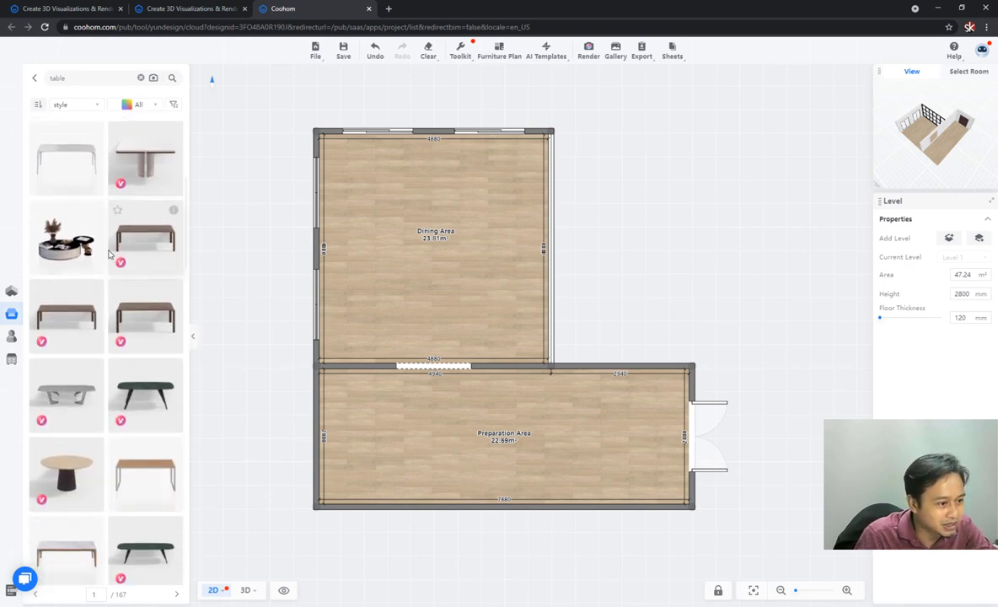
scroll(109, 252, "down", 5)
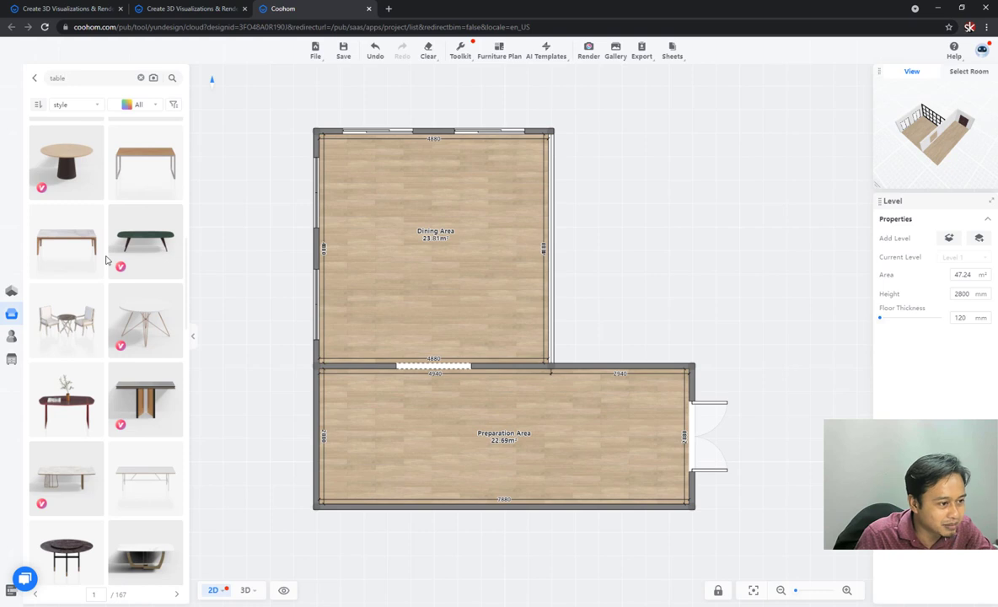
scroll(107, 270, "down", 6)
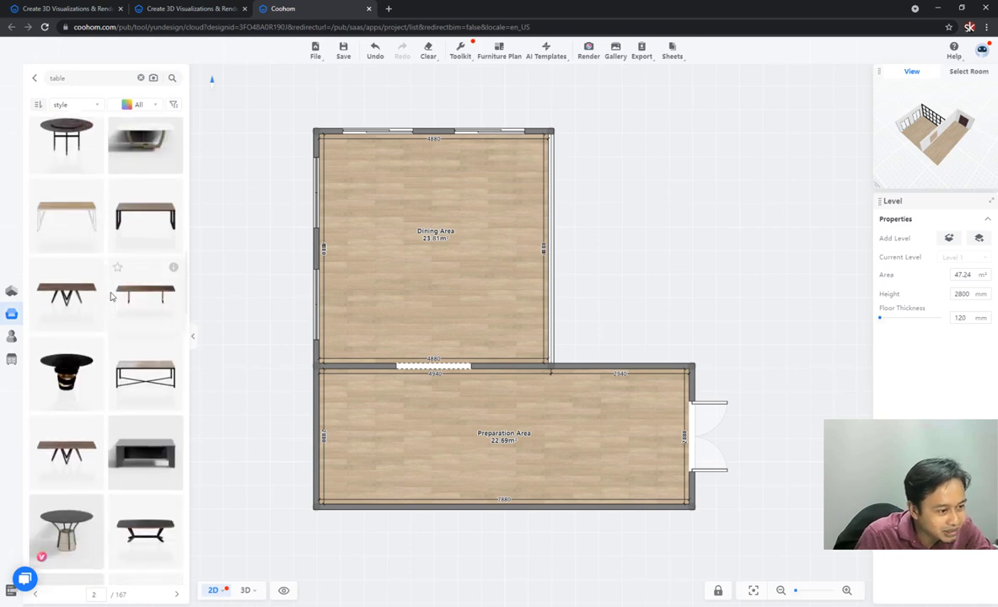
scroll(109, 296, "down", 8)
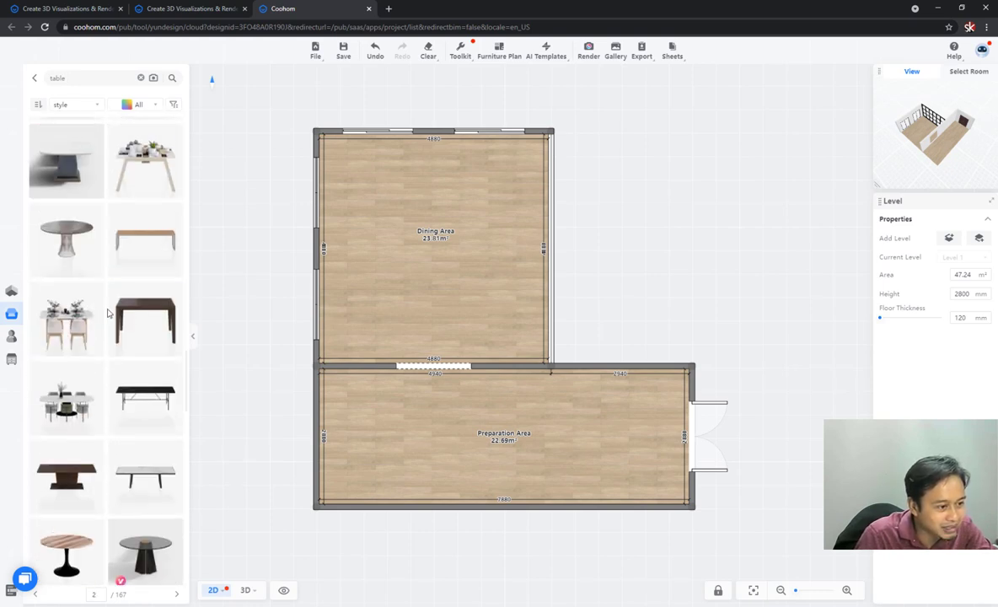
scroll(108, 312, "down", 3)
scroll(93, 300, "up", 2)
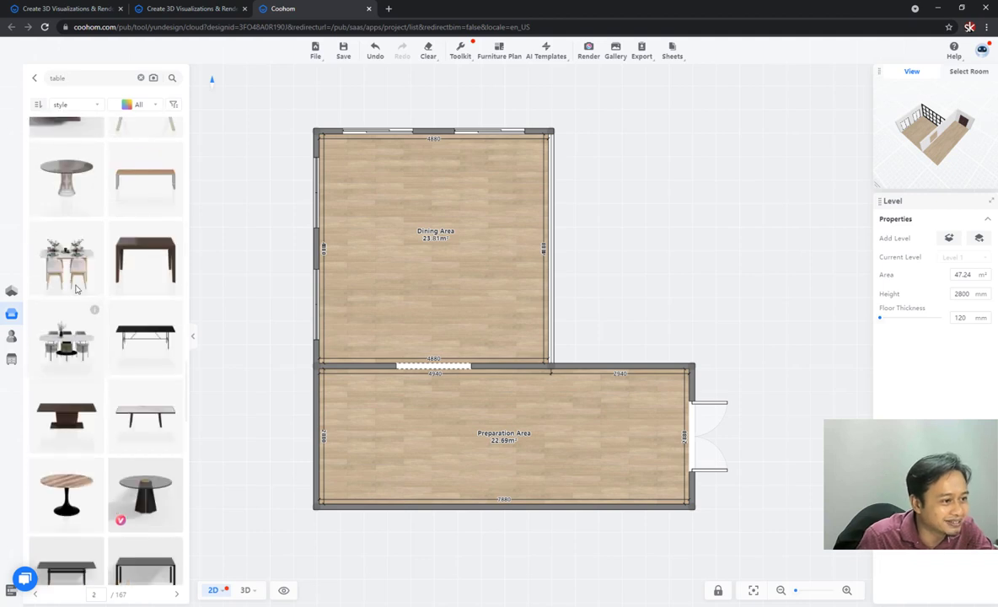
left_click_drag(70, 274, 496, 208)
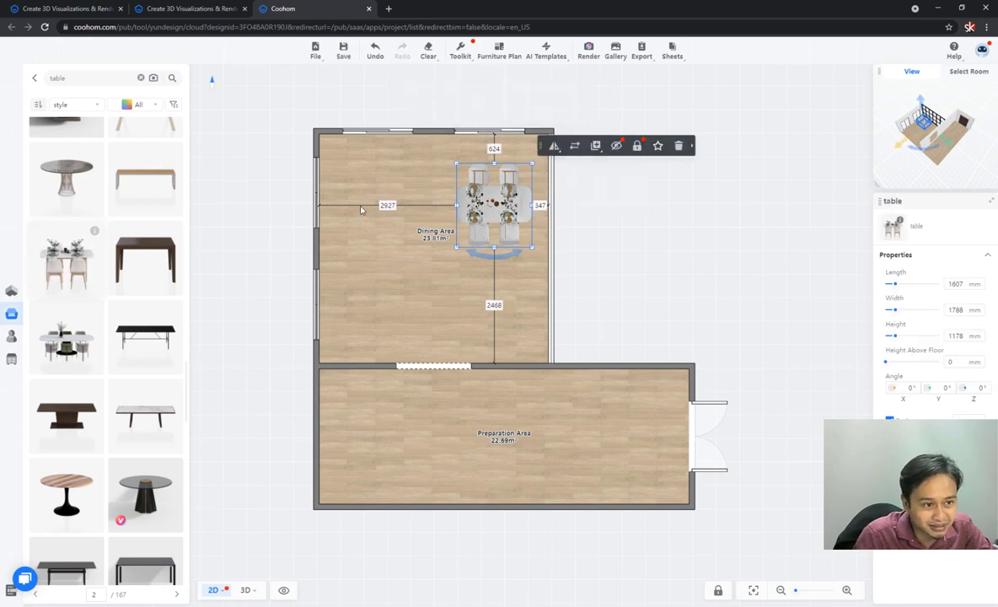
Copy the four-chair table set to the Dining Area's left side and move both sets down to the room's mid-height
mouse_move(597, 149)
left_click(587, 166)
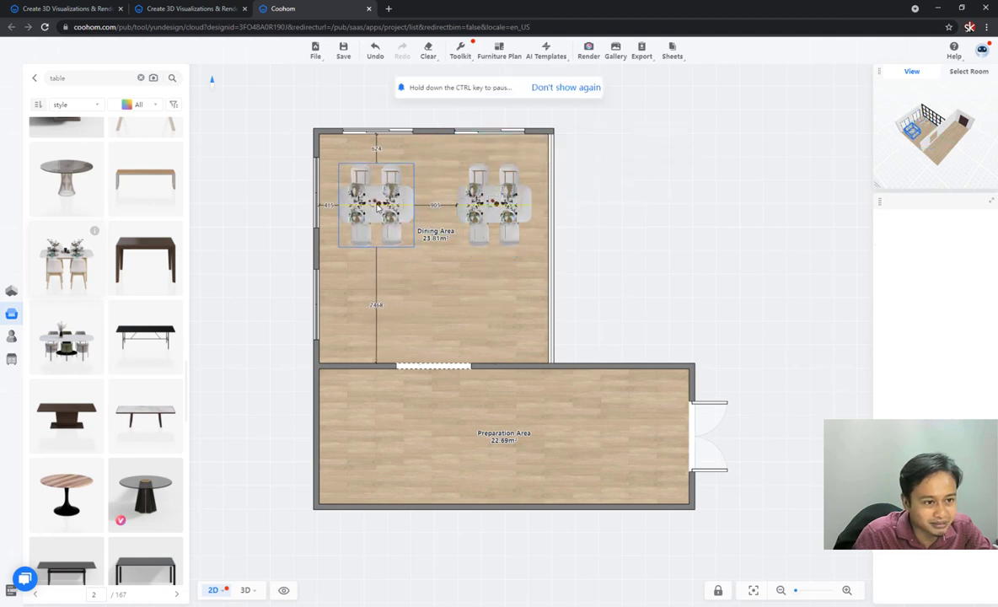
left_click(378, 205)
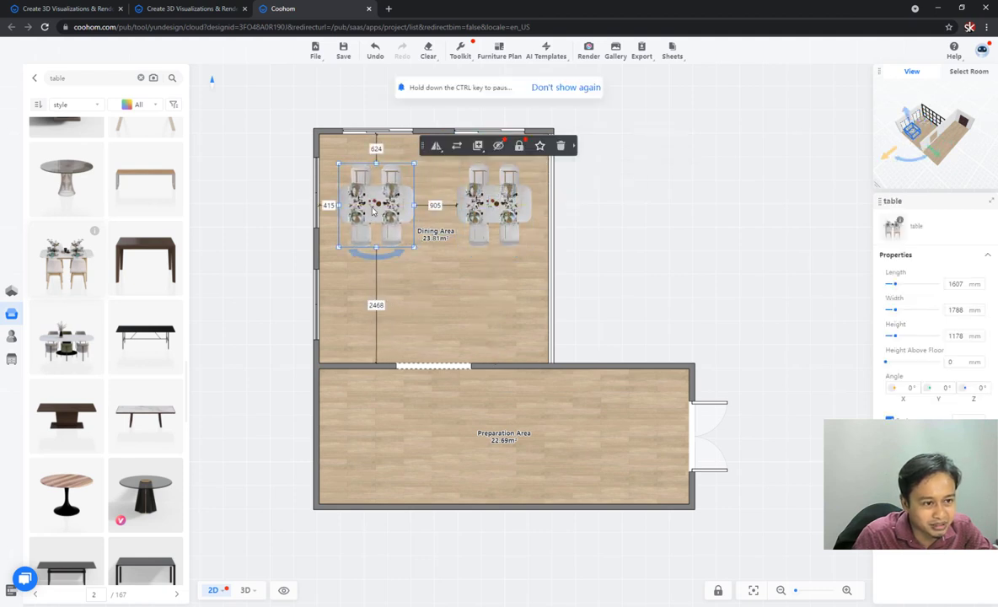
left_click_drag(373, 212, 371, 256)
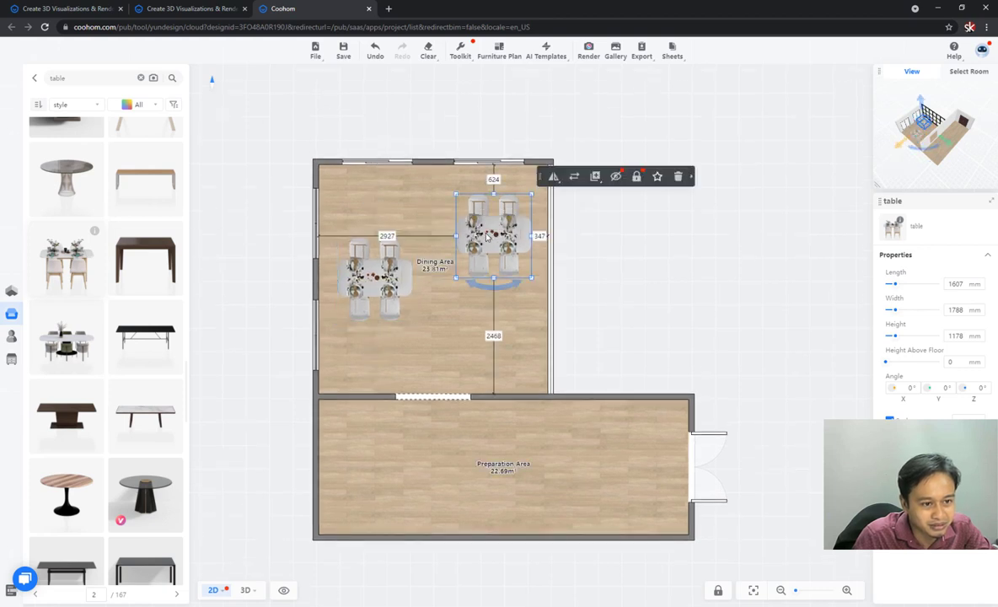
left_click(487, 283)
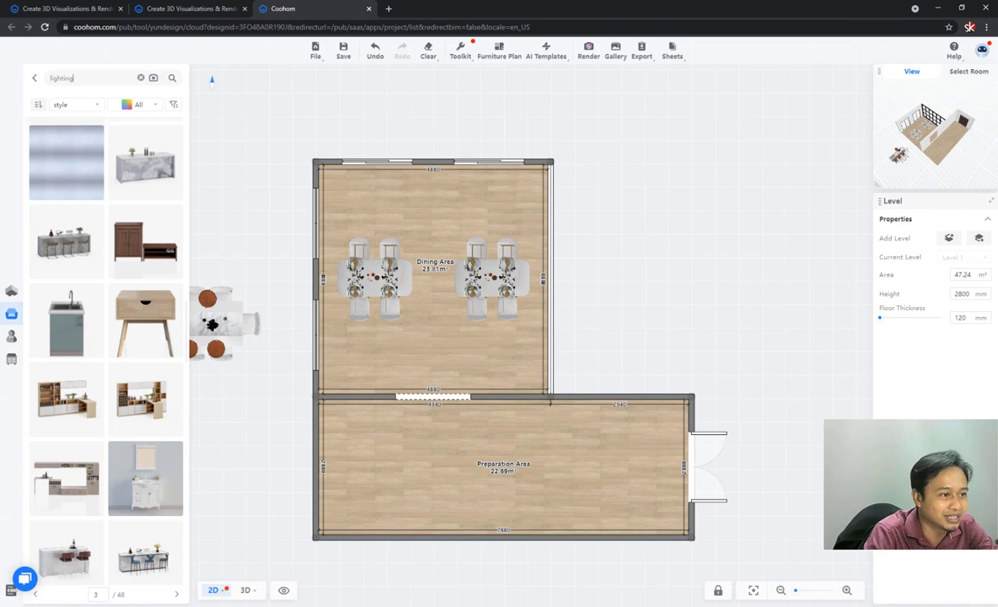
Search the model library for "lighting" and filter the models by the Light luxury style
key("Return")
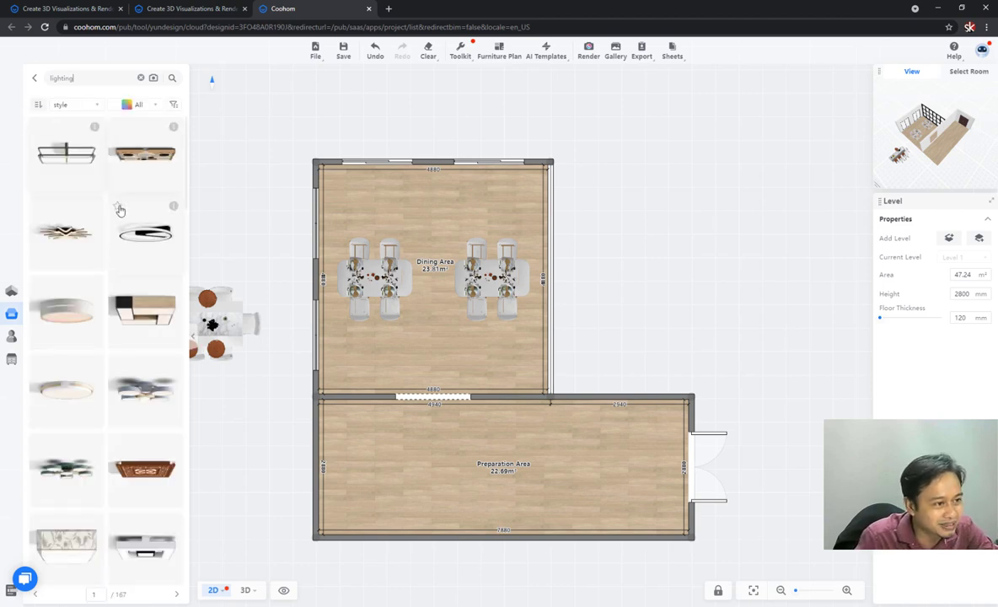
scroll(119, 215, "down", 10)
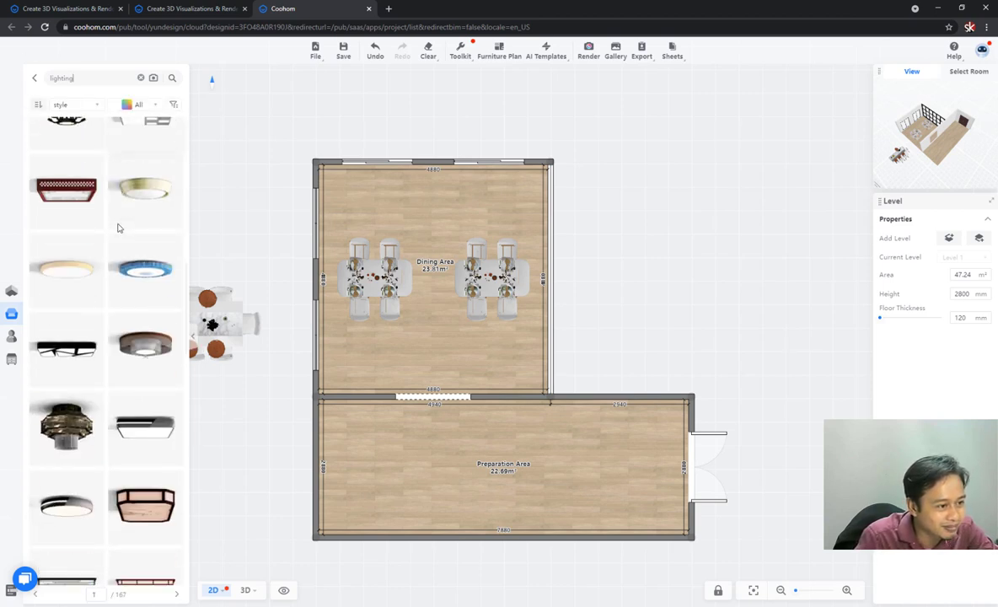
scroll(119, 228, "down", 10)
mouse_move(94, 175)
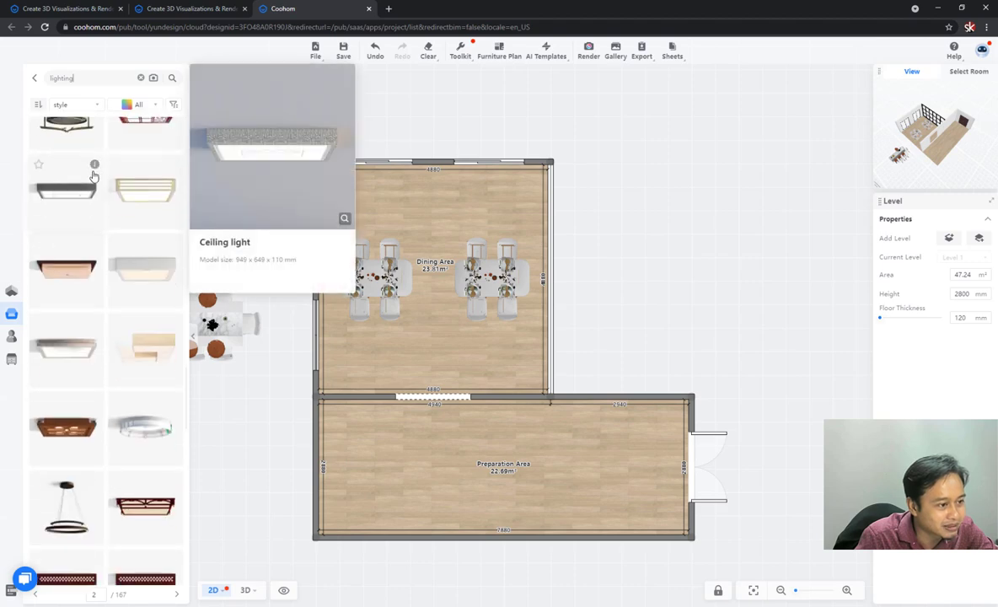
scroll(94, 175, "down", 10)
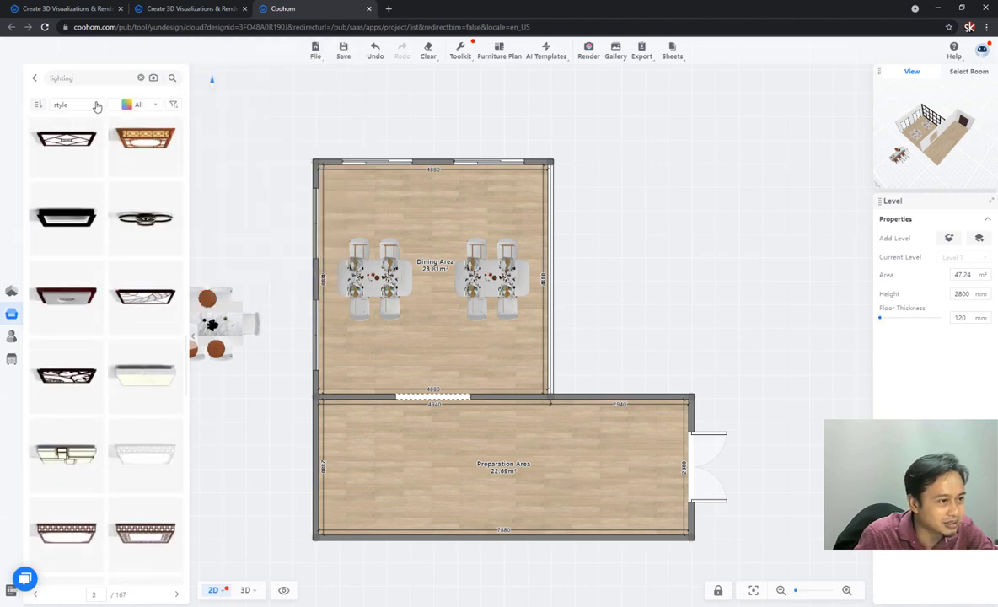
left_click(97, 106)
left_click(94, 146)
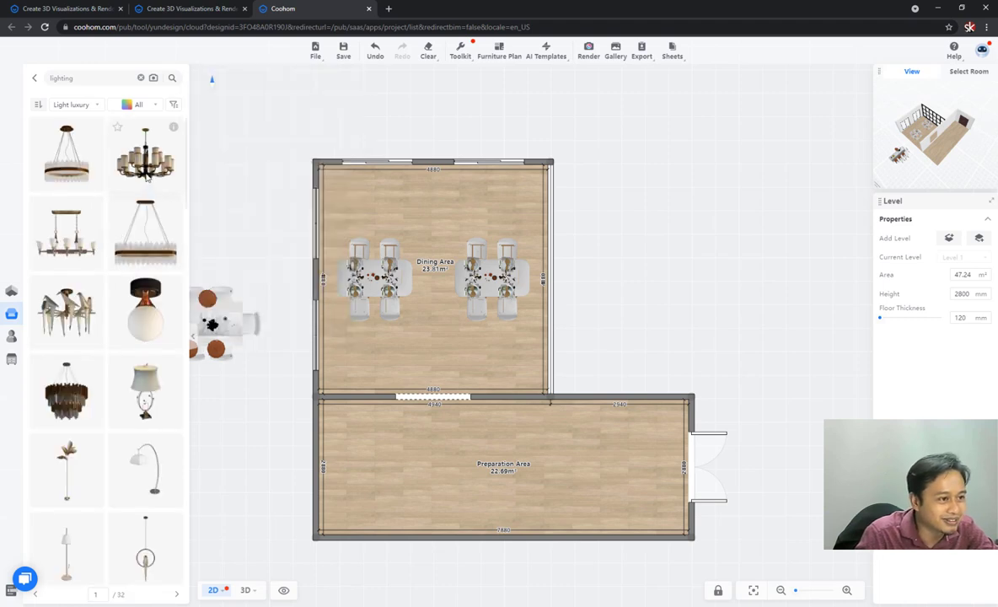
Place the linear pendant light over the left table, about 749 mm from the left wall, and a copy over the right table
scroll(124, 254, "down", 5)
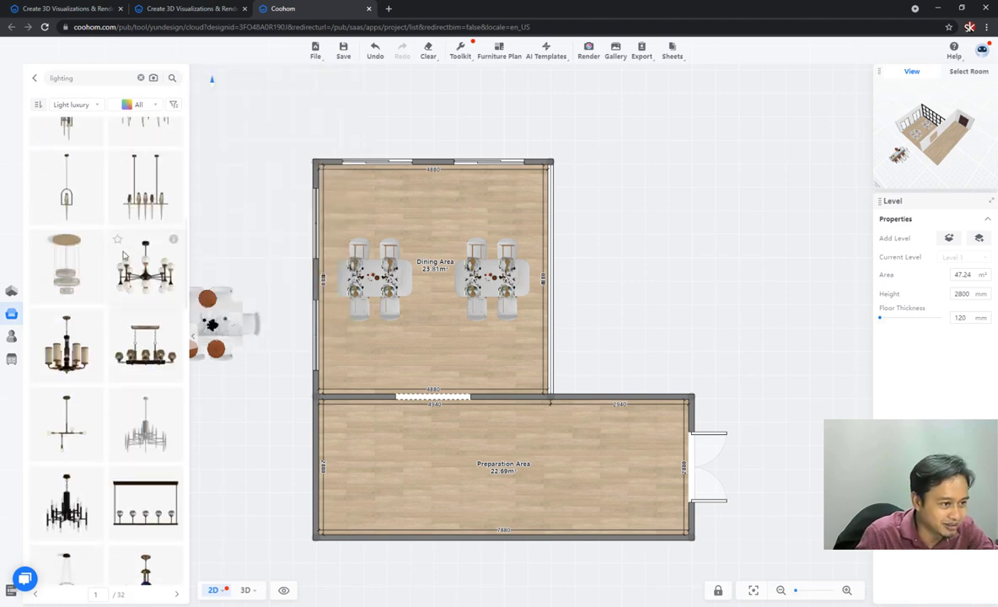
left_click(149, 185)
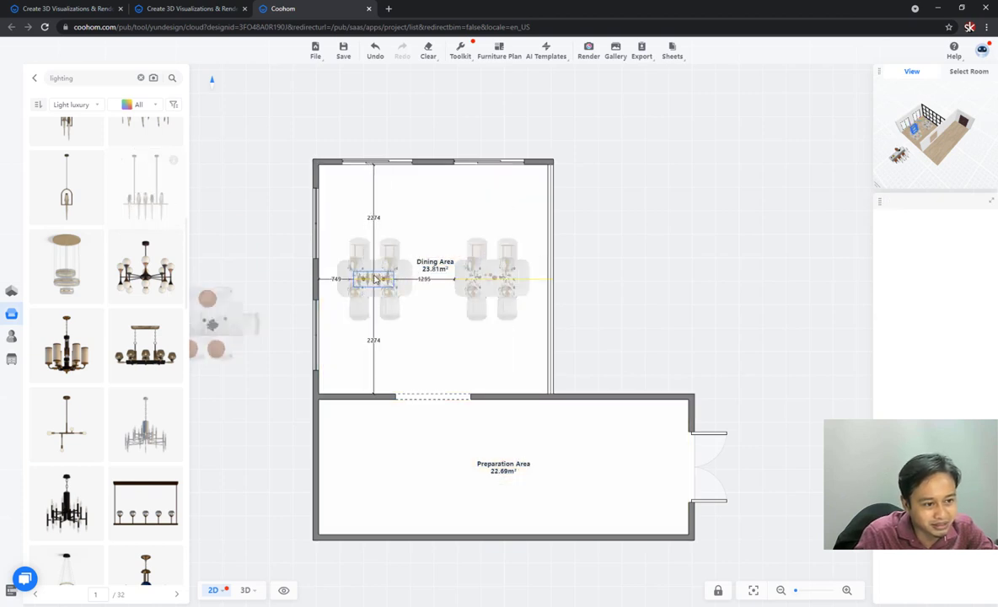
left_click(375, 280)
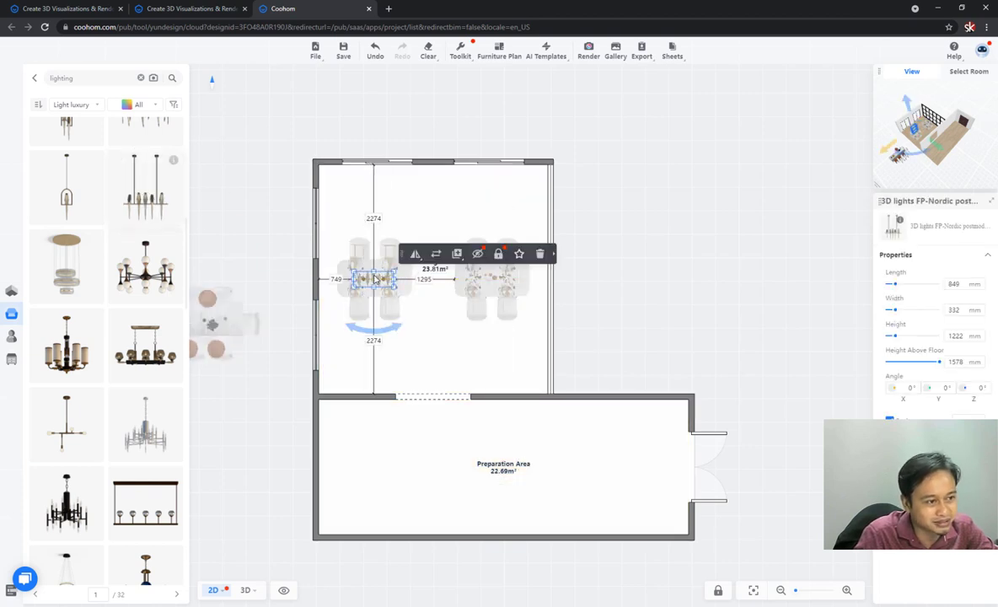
left_click(456, 254)
left_click(452, 277)
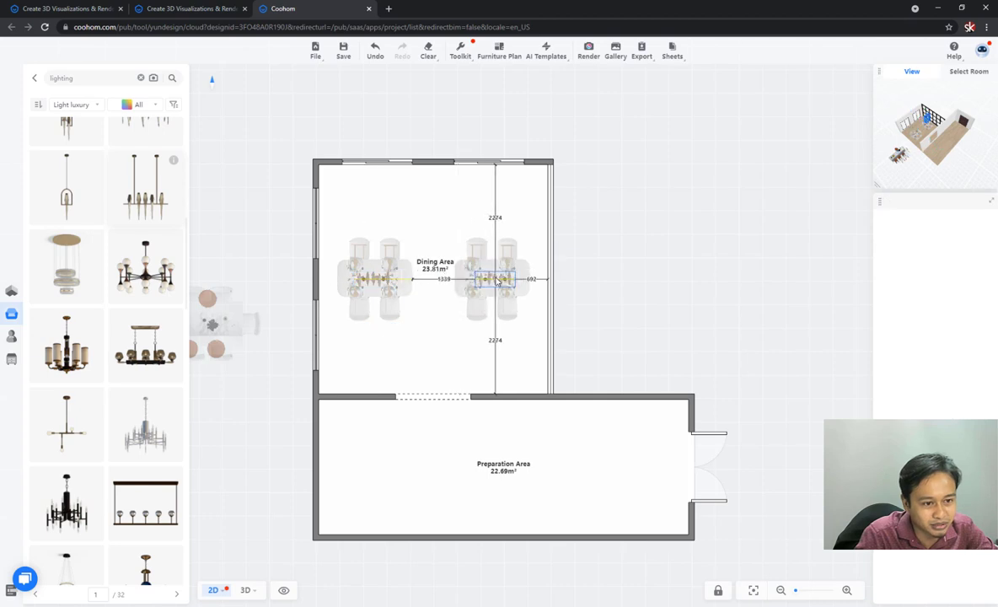
left_click(497, 282)
scroll(101, 447, "down", 3)
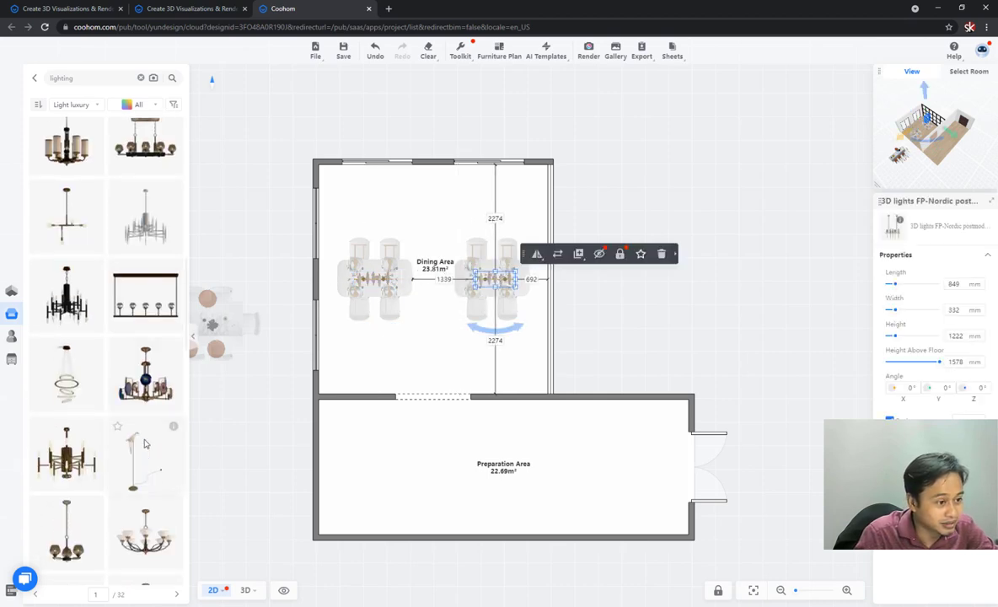
scroll(143, 444, "down", 10)
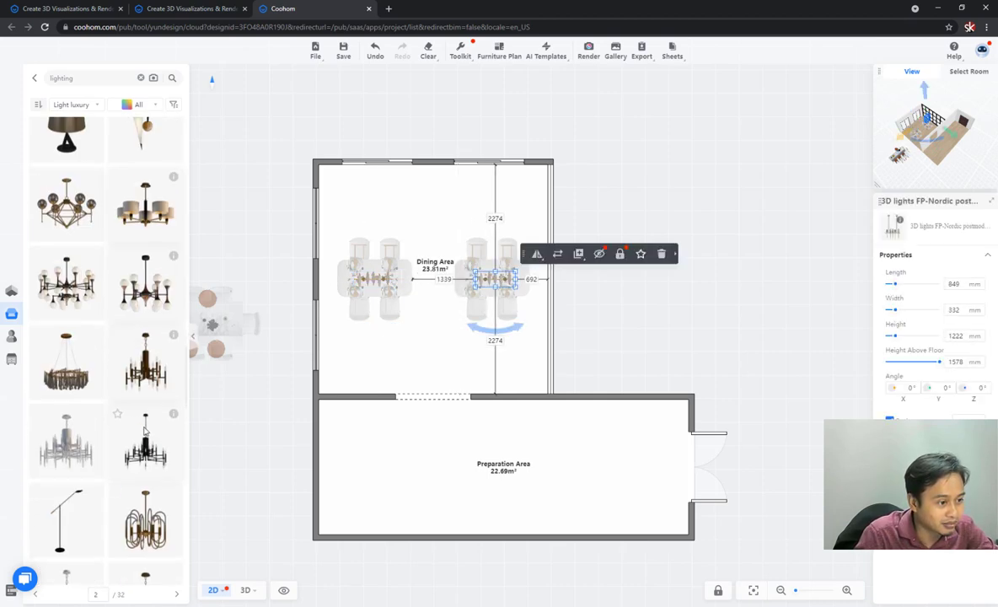
scroll(145, 432, "down", 10)
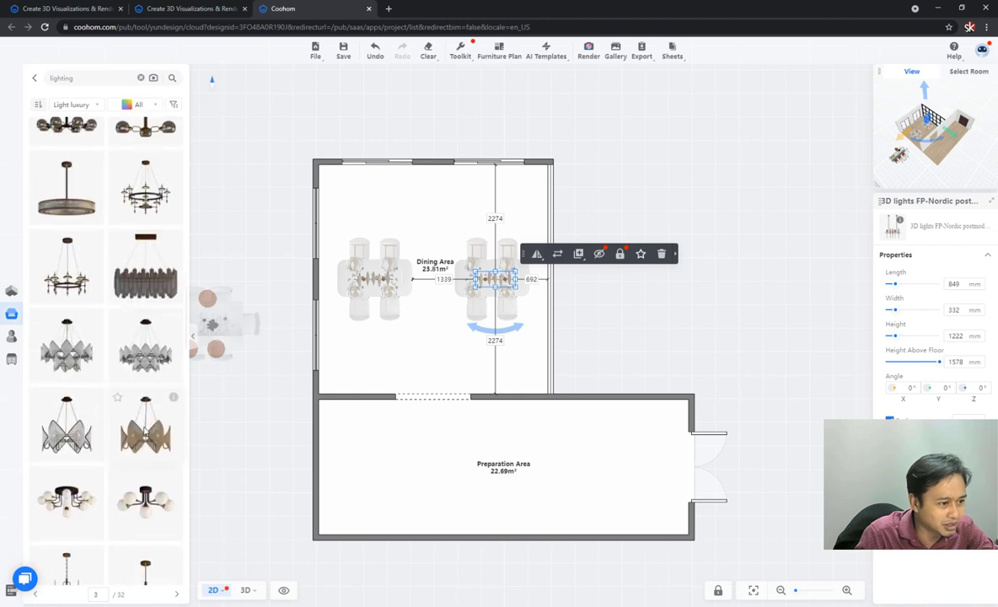
scroll(145, 431, "down", 3)
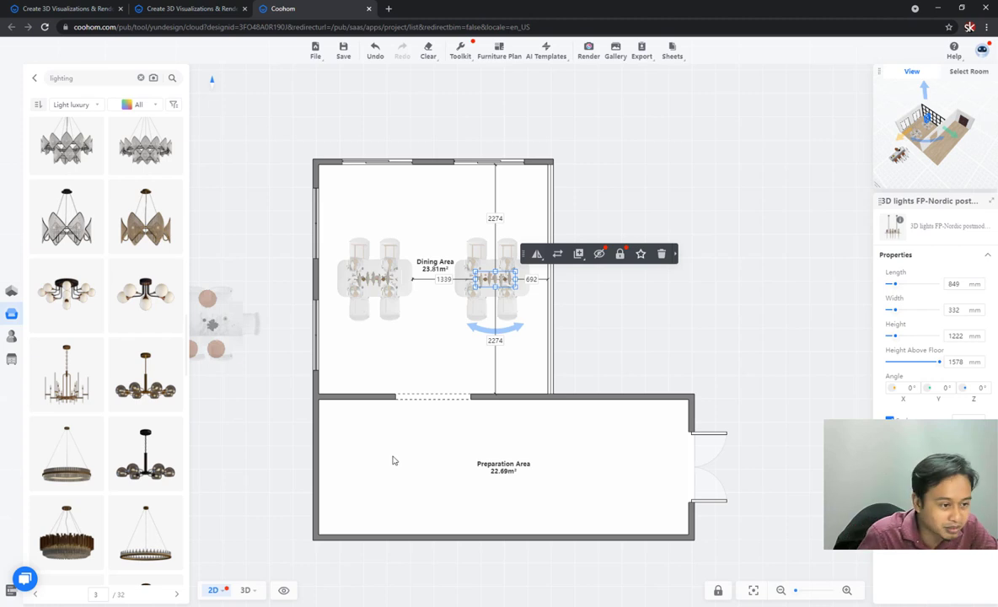
Search the model library for "cooking"
left_click_drag(93, 78, 20, 82)
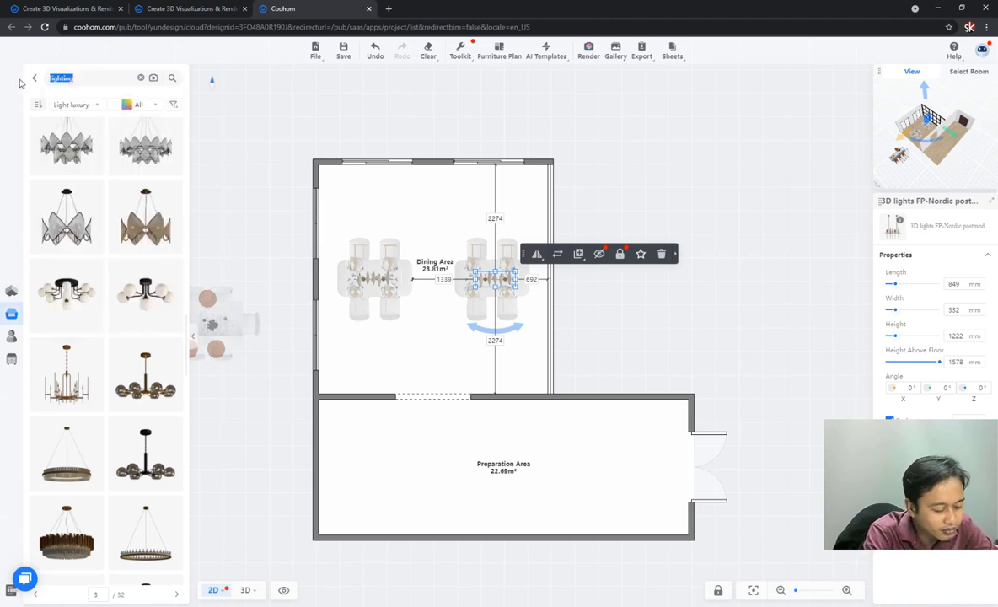
type("cooking")
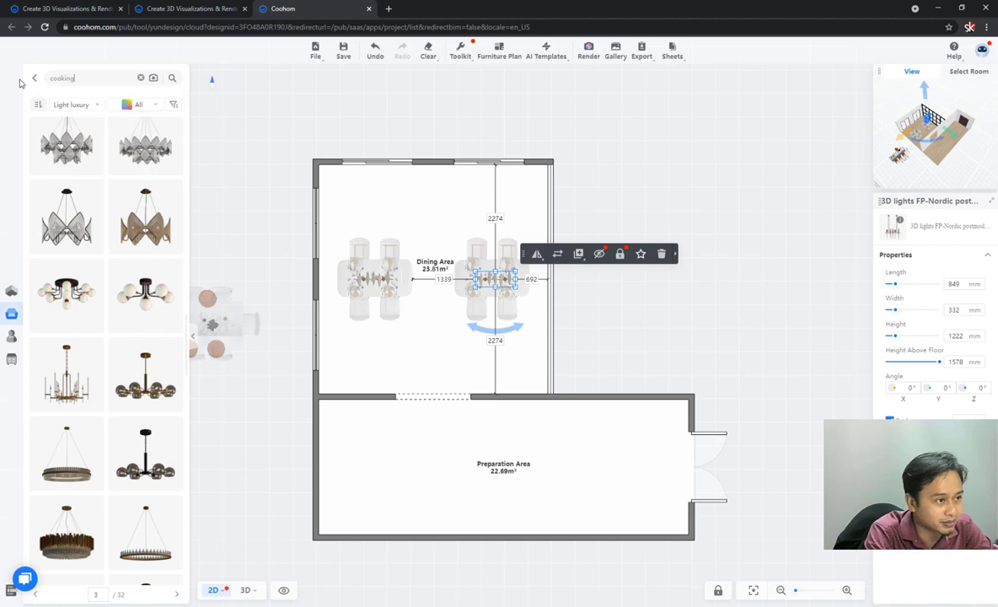
key("Return")
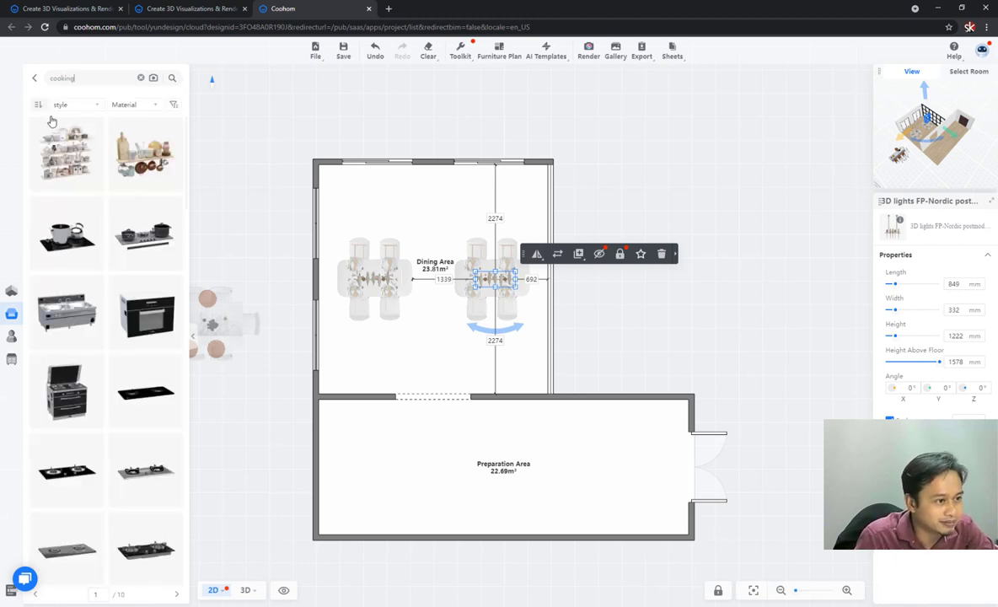
Place the black two-burner cooking range in the Preparation Area's upper left corner, turned 90° with its back against the left wall
scroll(119, 183, "down", 10)
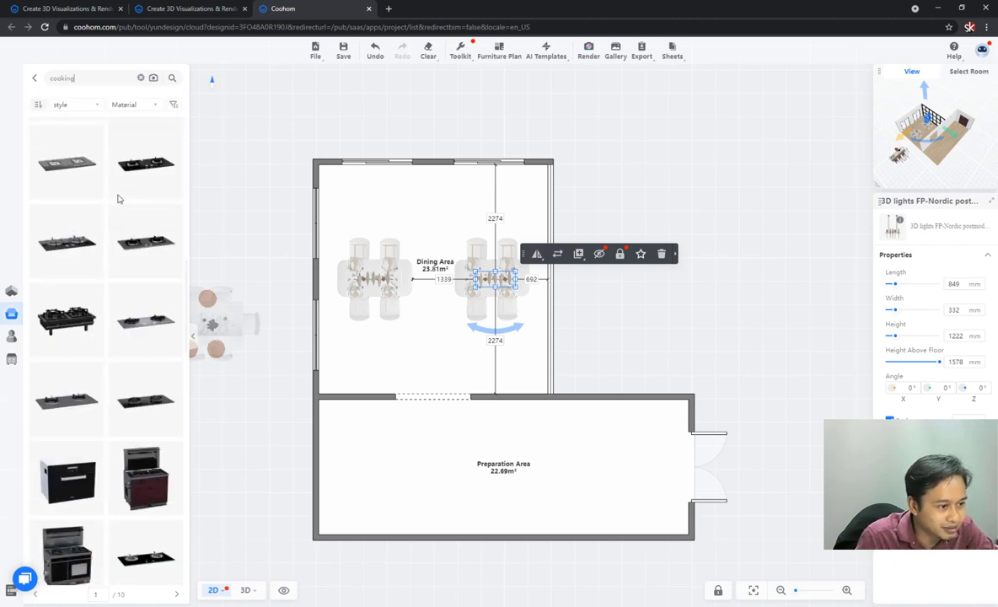
mouse_move(118, 200)
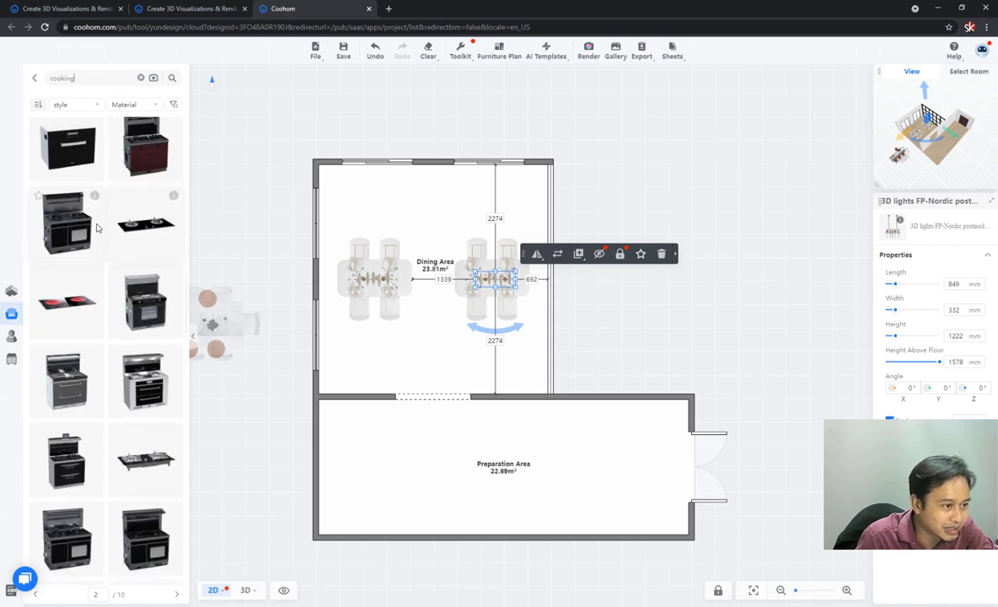
left_click_drag(81, 240, 337, 527)
right_click_drag(340, 470, 355, 409)
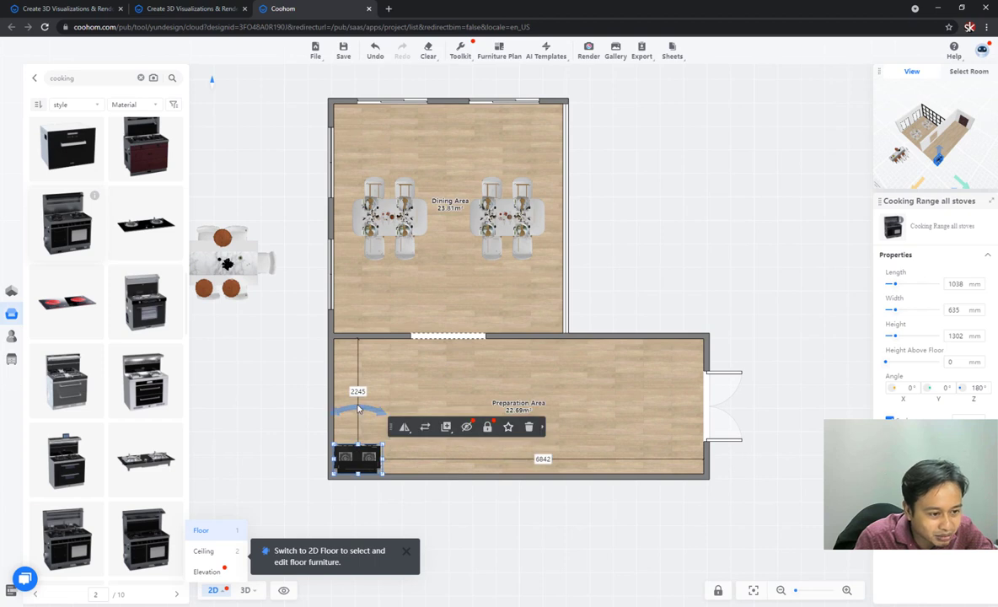
left_click_drag(359, 411, 349, 368)
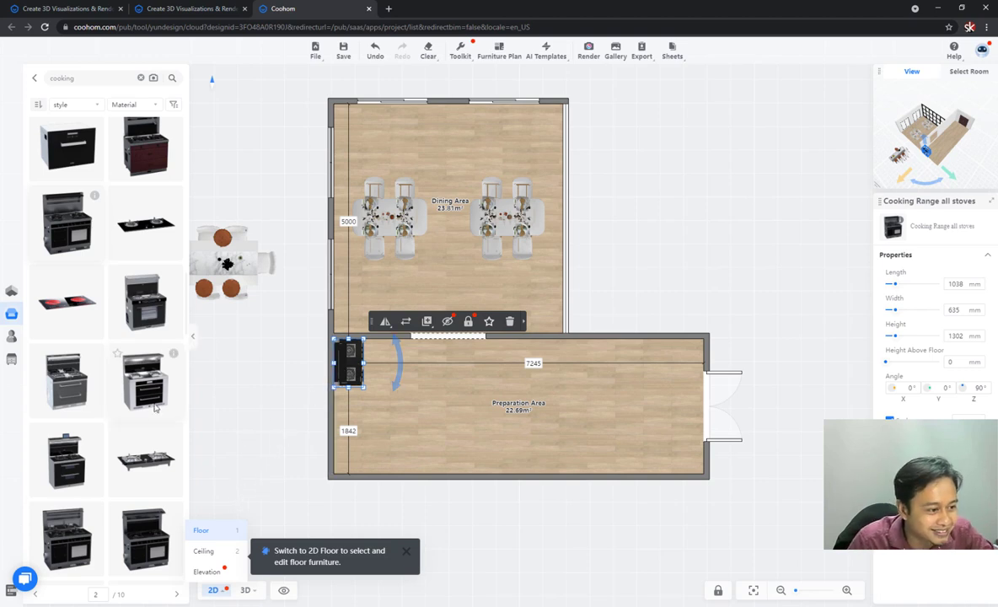
Place a second cooking range, 928 mm long, against the Preparation Area's lower wall, about 1783 mm from the left wall
scroll(148, 381, "down", 5)
scroll(149, 381, "down", 5)
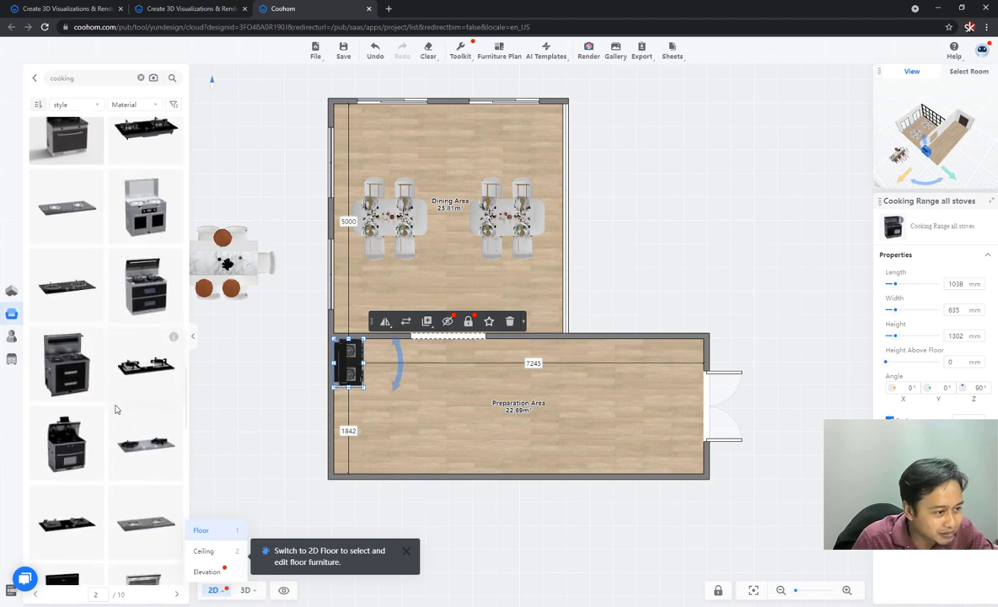
scroll(118, 413, "down", 5)
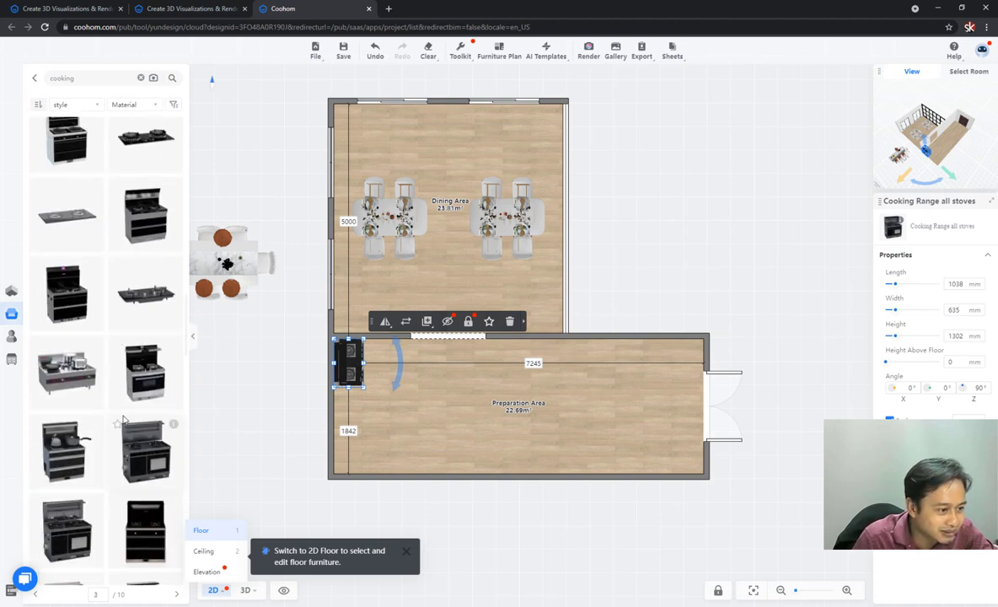
scroll(124, 430, "down", 3)
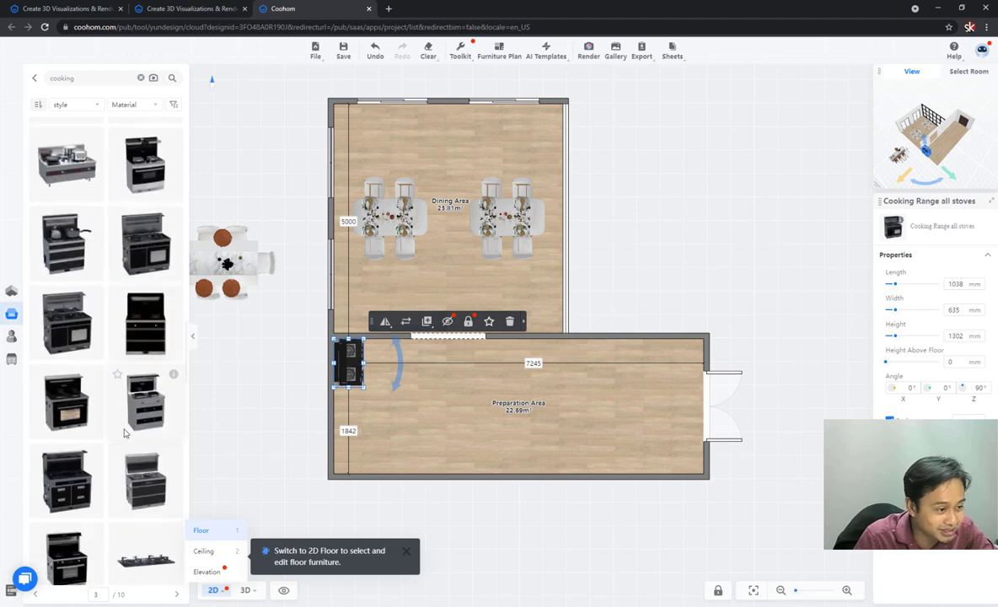
scroll(124, 433, "down", 3)
scroll(129, 445, "down", 3)
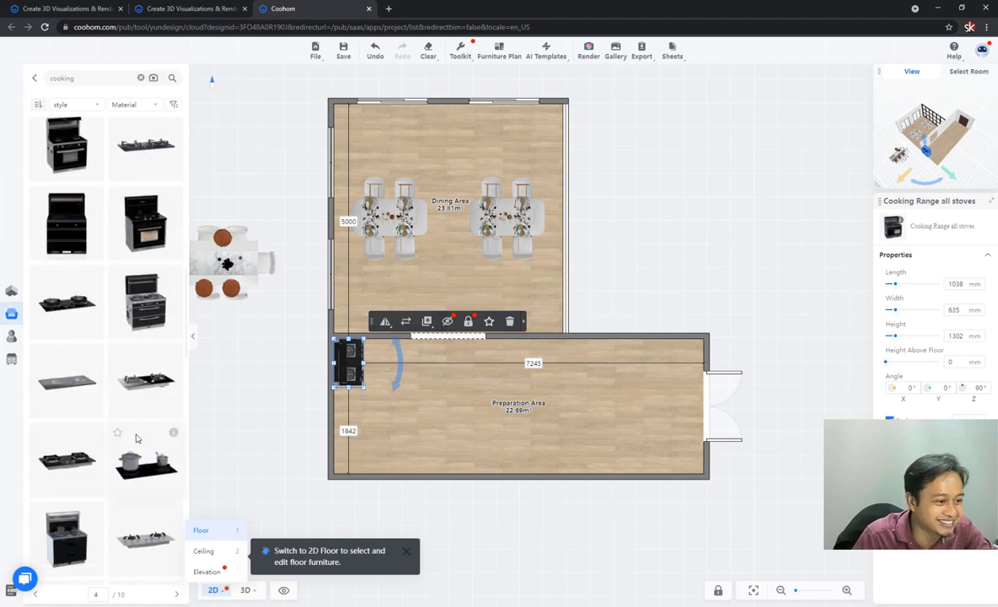
left_click_drag(143, 295, 440, 466)
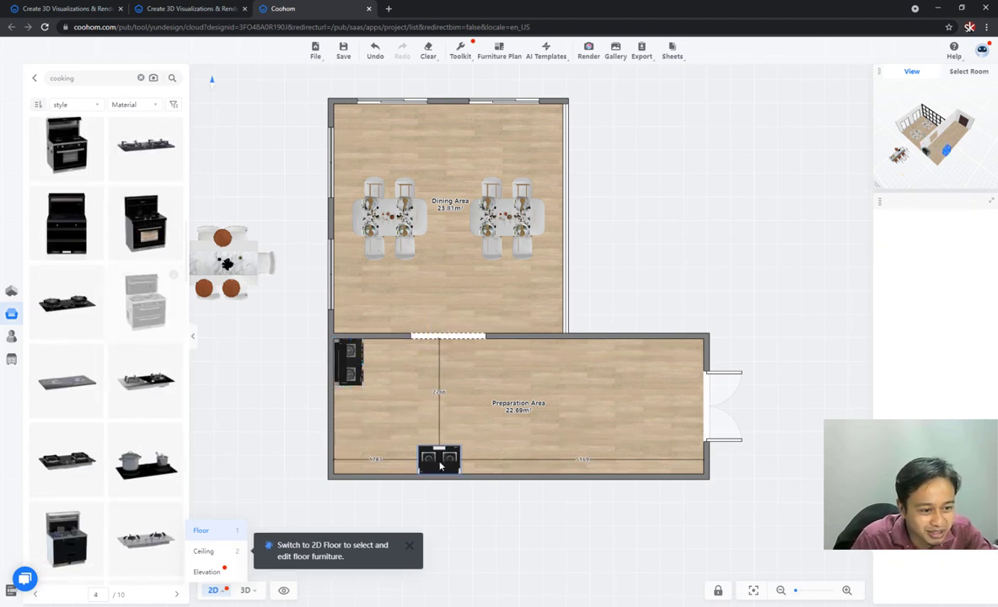
Look through more cooking models, then open the Hardware category of the public library's Kitchen section
scroll(115, 467, "down", 5)
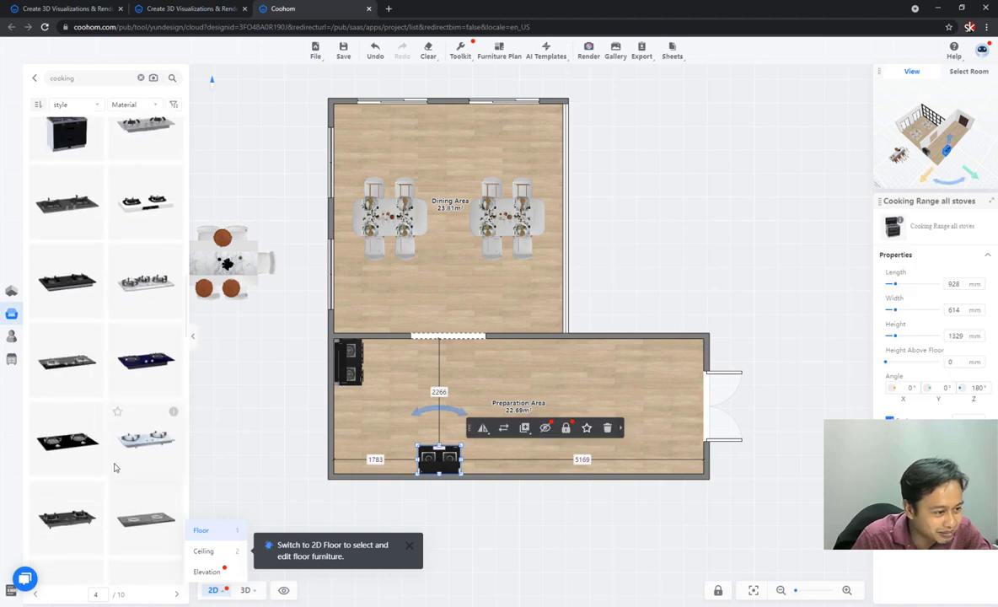
scroll(122, 444, "down", 5)
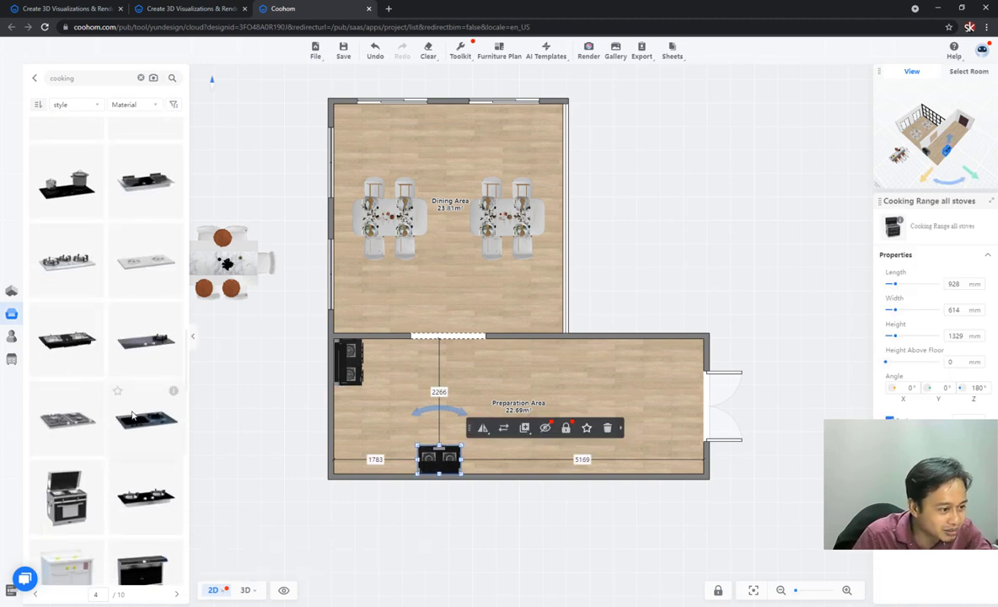
scroll(128, 417, "down", 5)
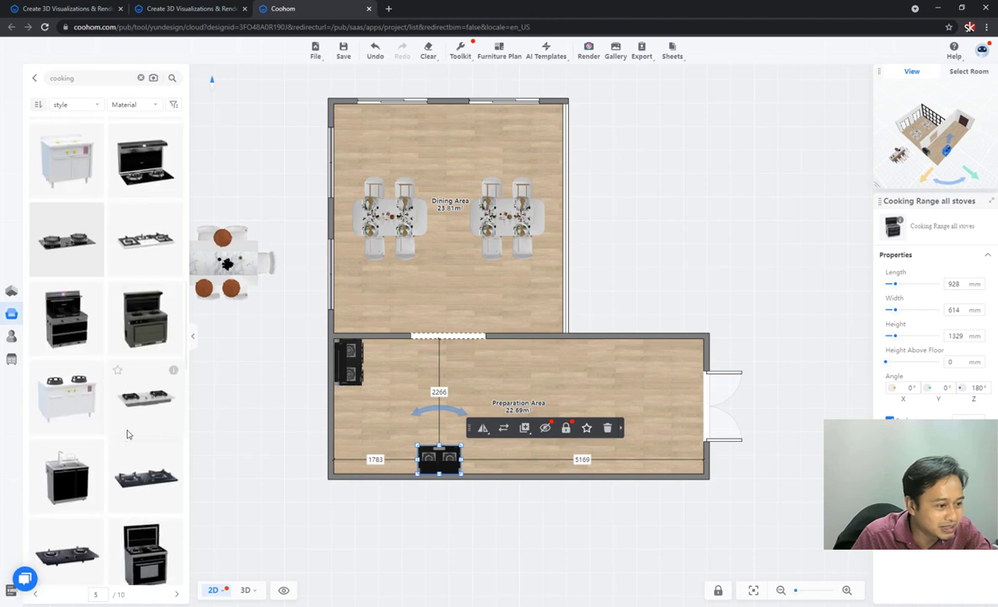
left_click(34, 78)
left_click(35, 78)
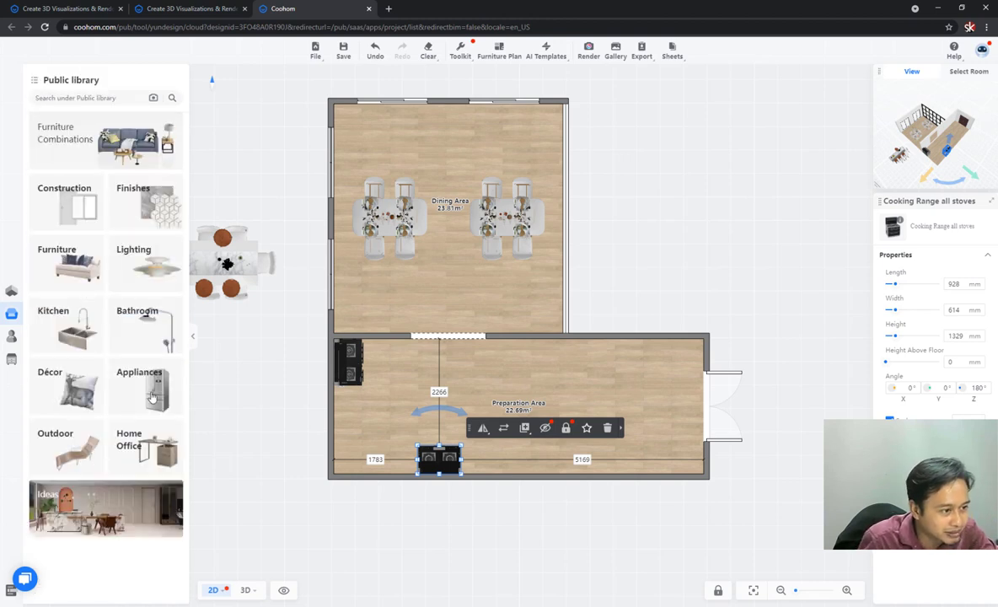
left_click(77, 340)
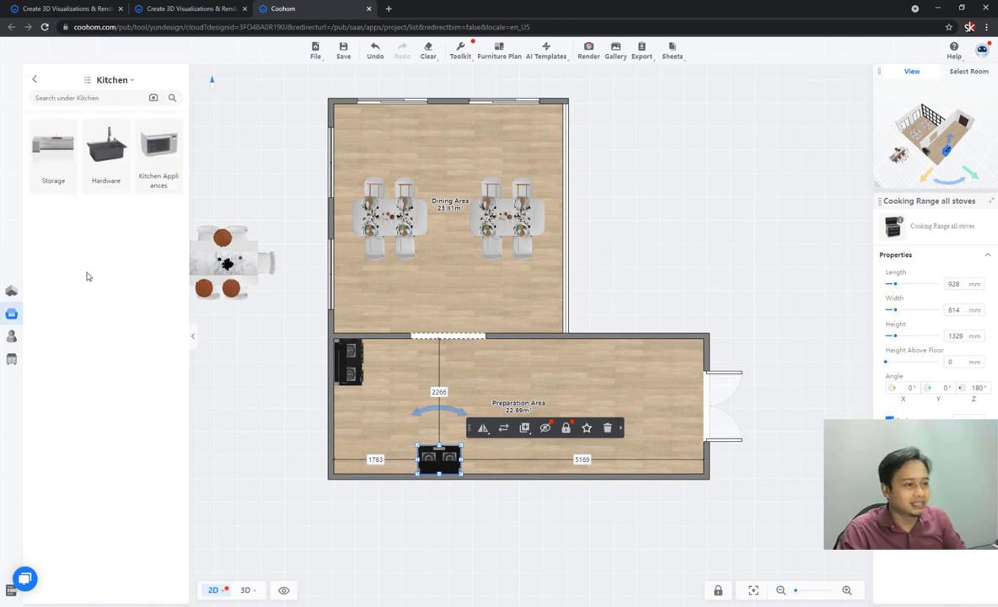
left_click(108, 156)
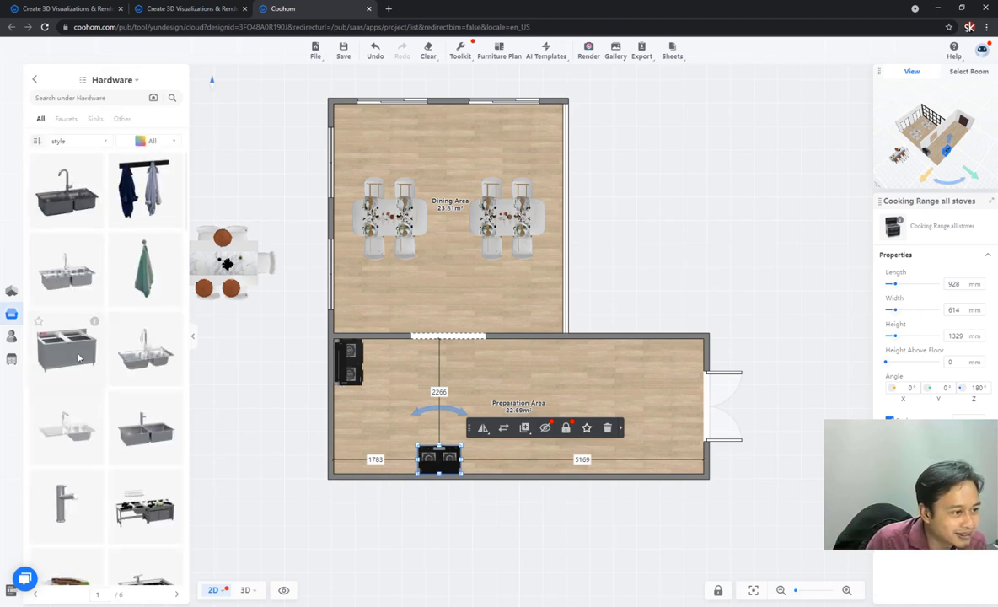
Place the double-slot pool cabinet against the Preparation Area's lower wall, about 357 mm to the right of the cooking range
mouse_move(95, 325)
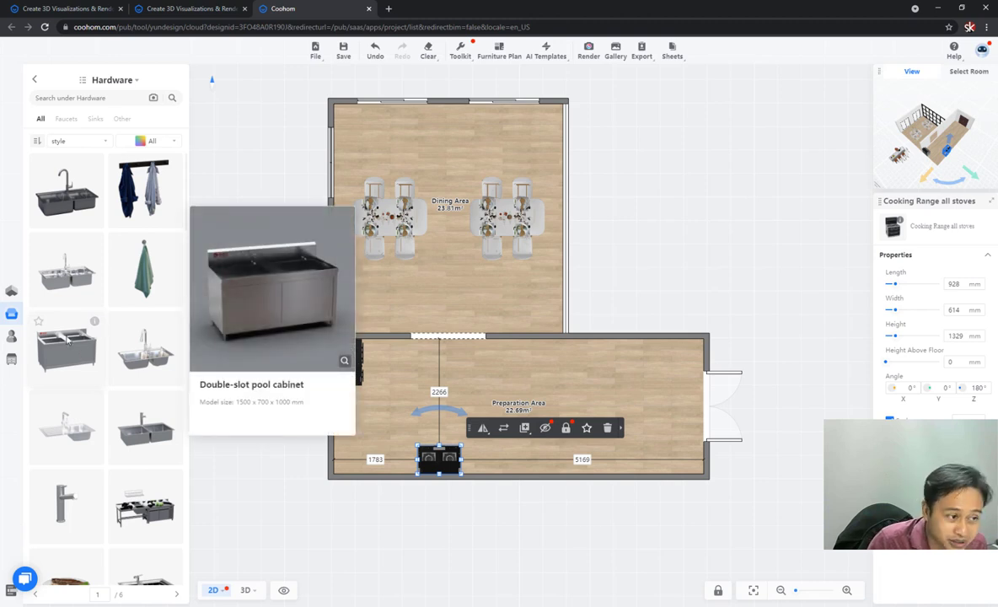
left_click(66, 341)
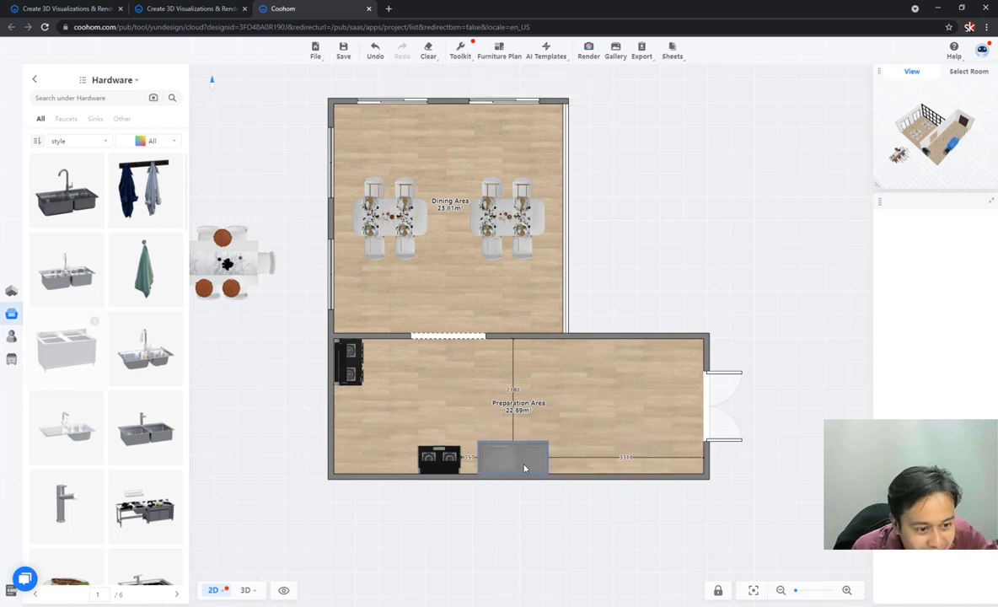
left_click(526, 468)
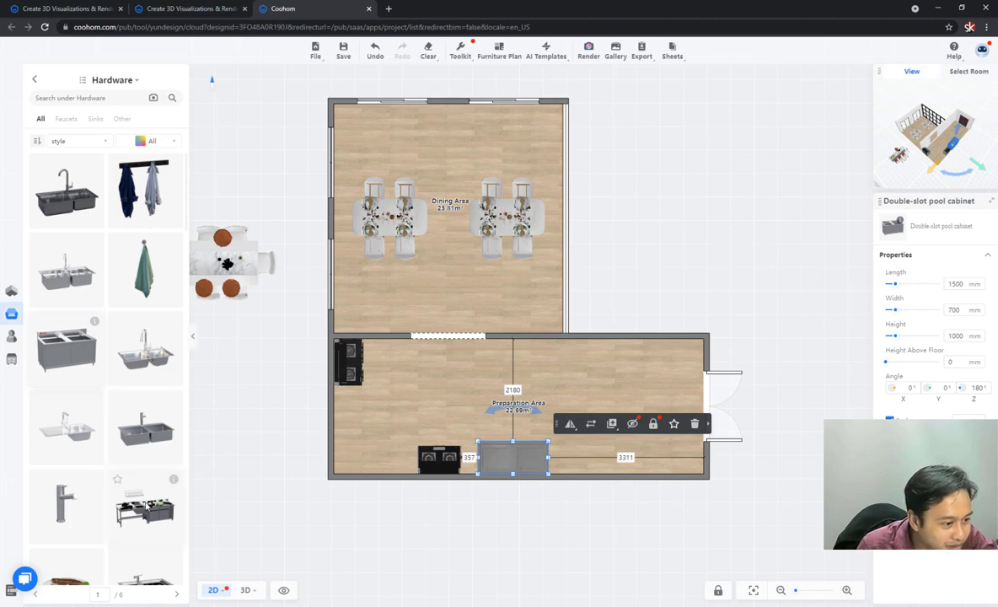
Place the Washing pool model against the Preparation Area's lower wall, about 365 mm to the right of the double-slot cabinet
scroll(101, 338, "down", 1)
left_click(144, 405)
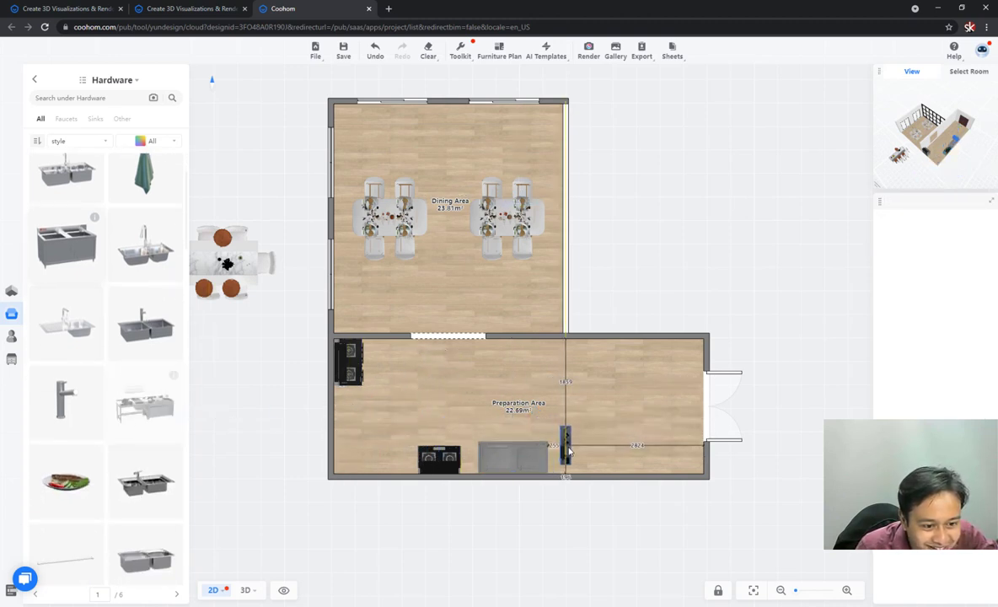
left_click(586, 470)
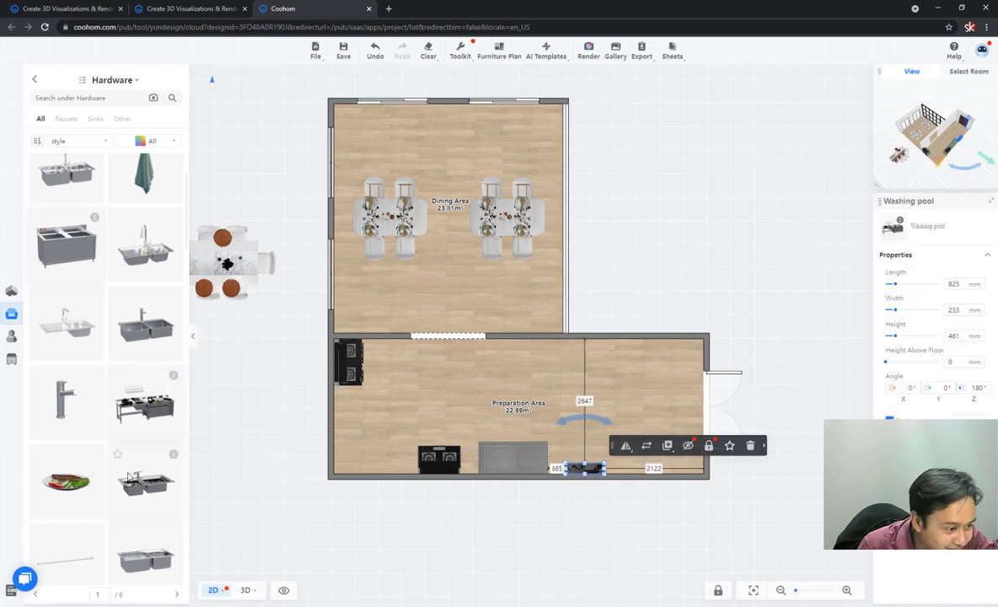
Find the plate of red apples among the Hardware models and place it on the left dining table
scroll(129, 478, "down", 3)
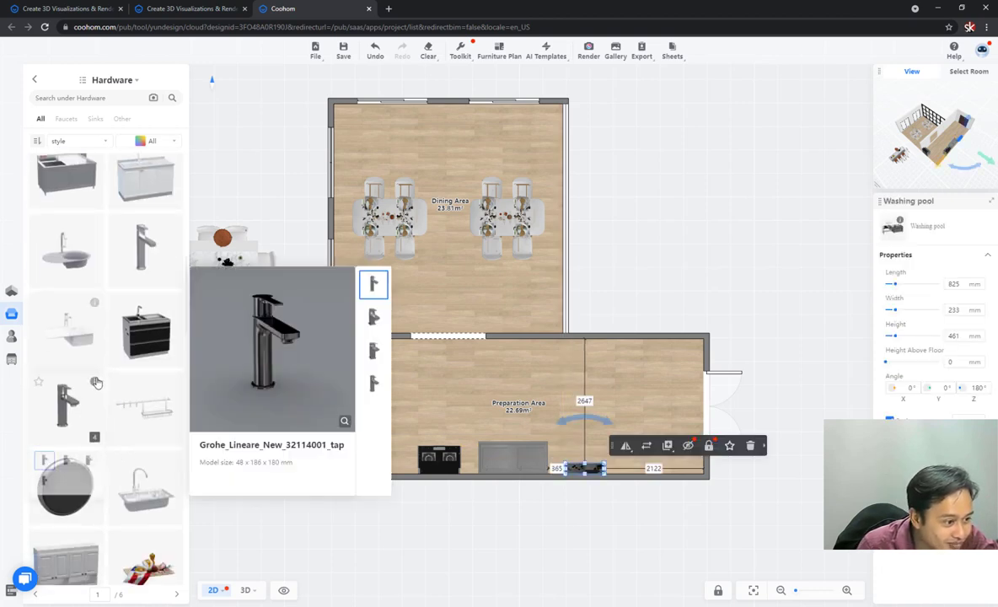
scroll(96, 382, "down", 10)
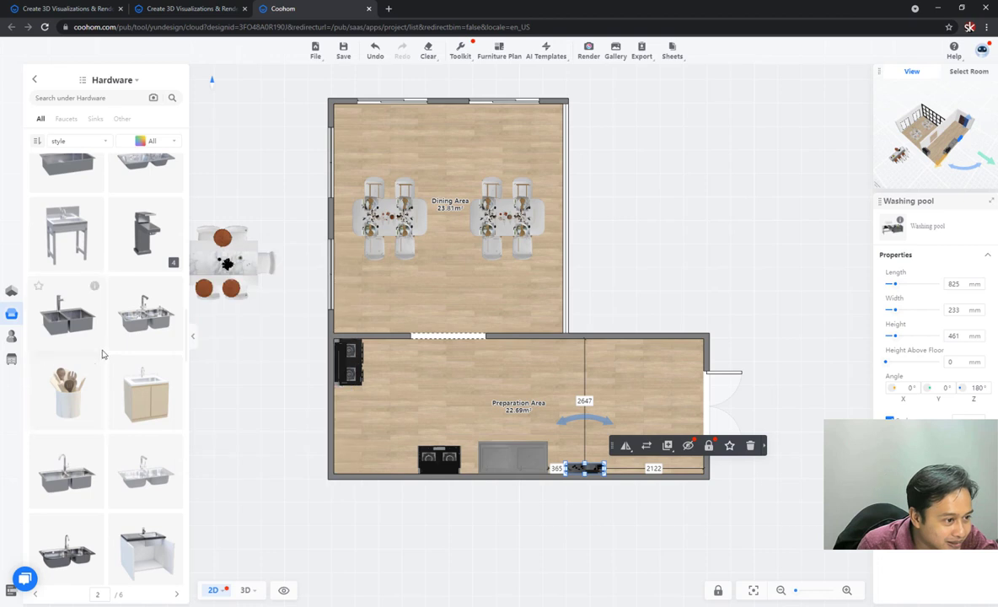
scroll(100, 354, "down", 5)
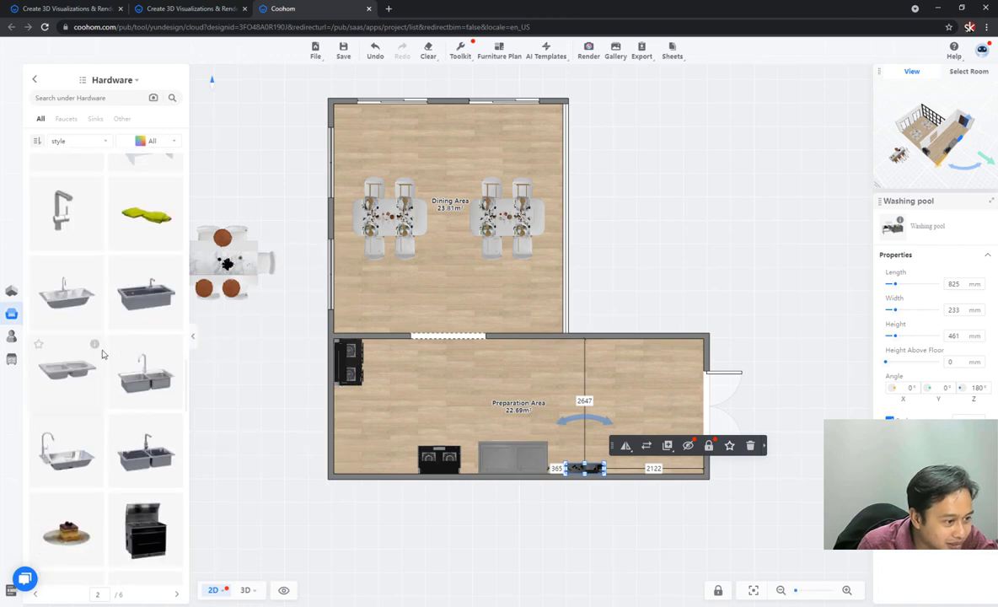
scroll(102, 354, "down", 5)
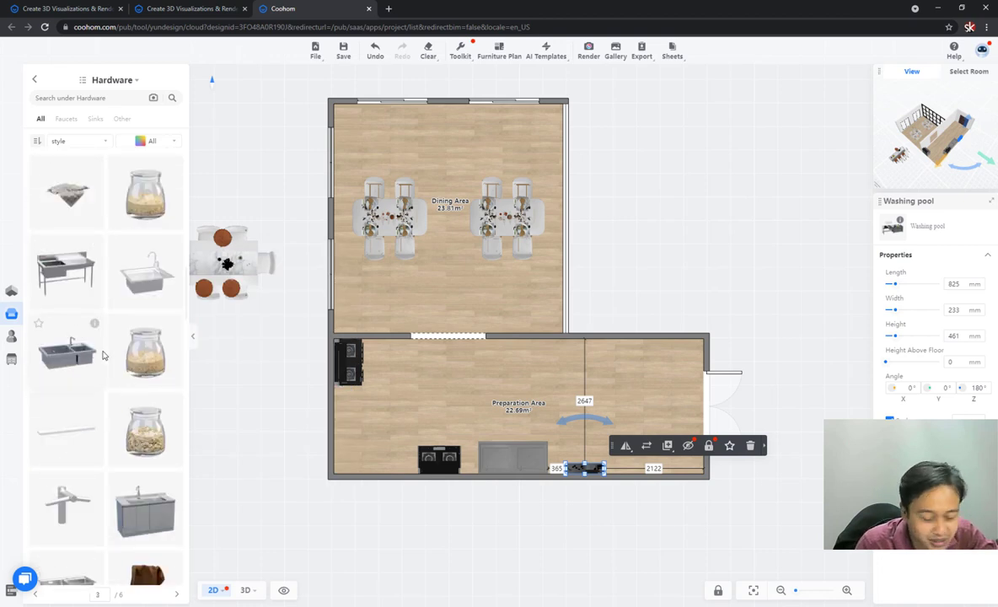
scroll(102, 354, "down", 6)
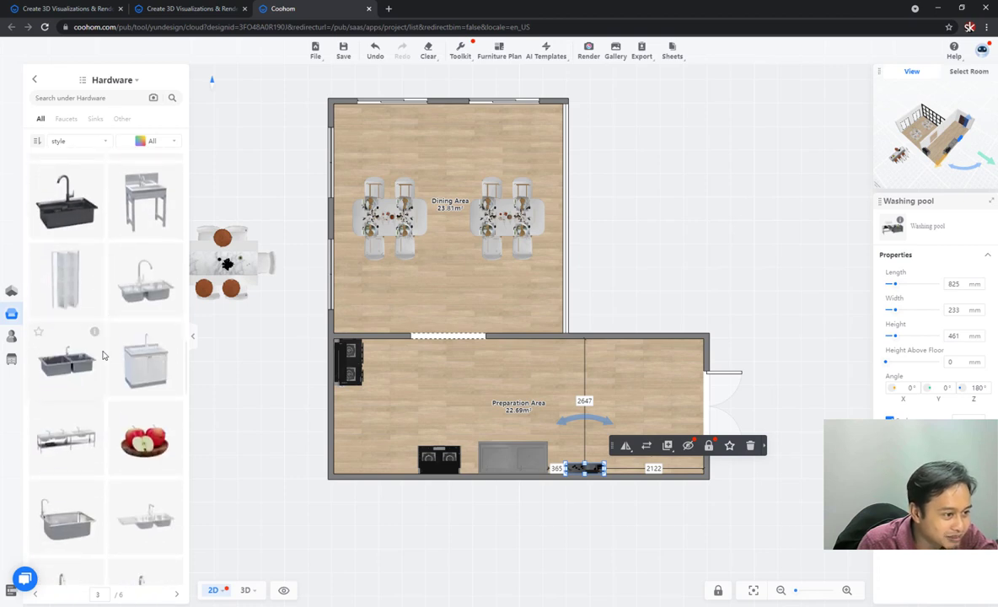
scroll(102, 354, "down", 4)
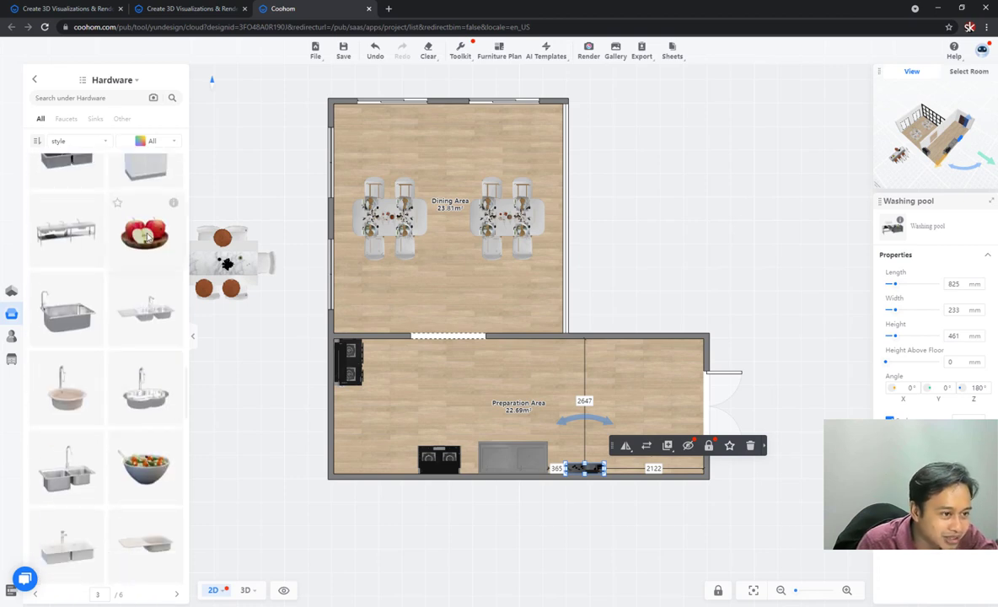
left_click_drag(146, 238, 389, 228)
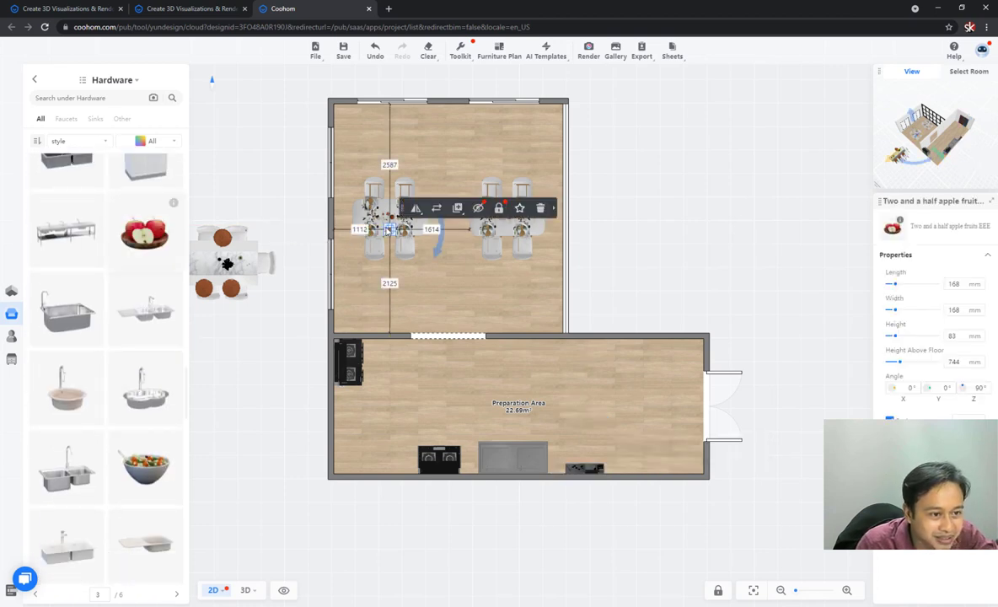
Place the 1800 mm double-slot leaching table along the Preparation Area's left wall, between the cooking range and the lower wall, turned 90°
scroll(86, 405, "down", 5)
scroll(89, 409, "down", 10)
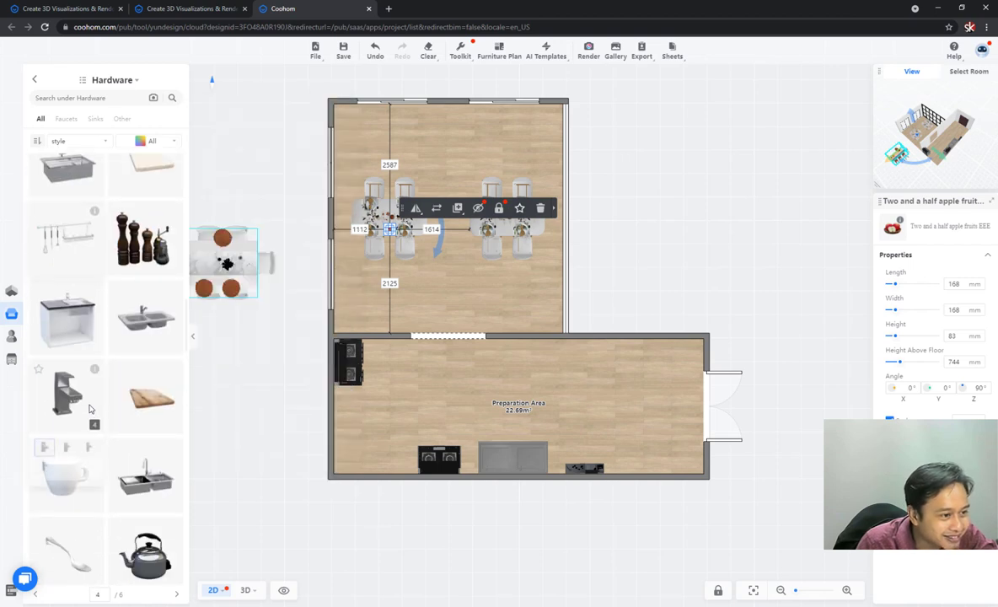
scroll(90, 409, "down", 1)
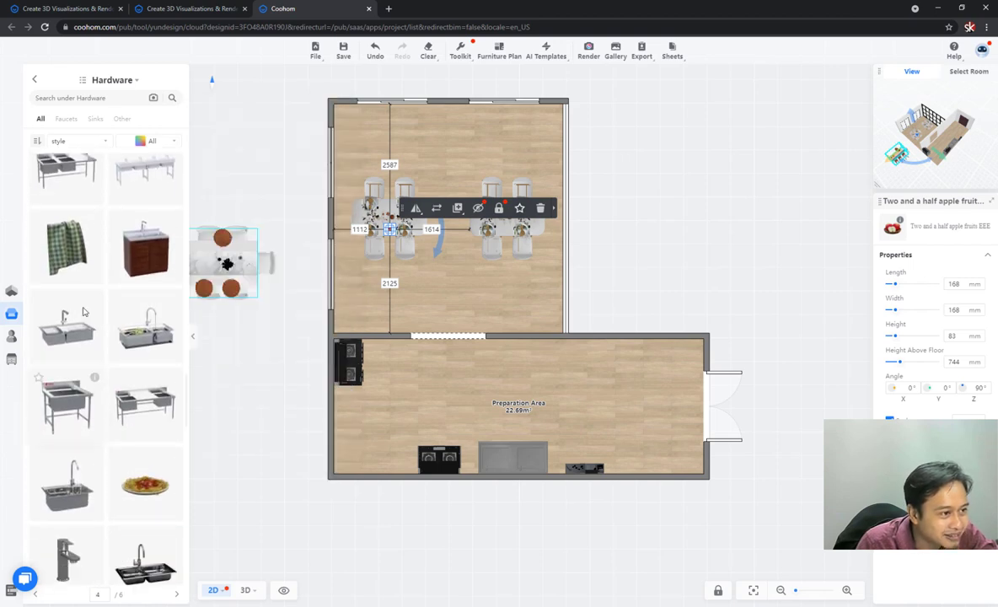
scroll(84, 287, "up", 2)
left_click_drag(70, 253, 353, 442)
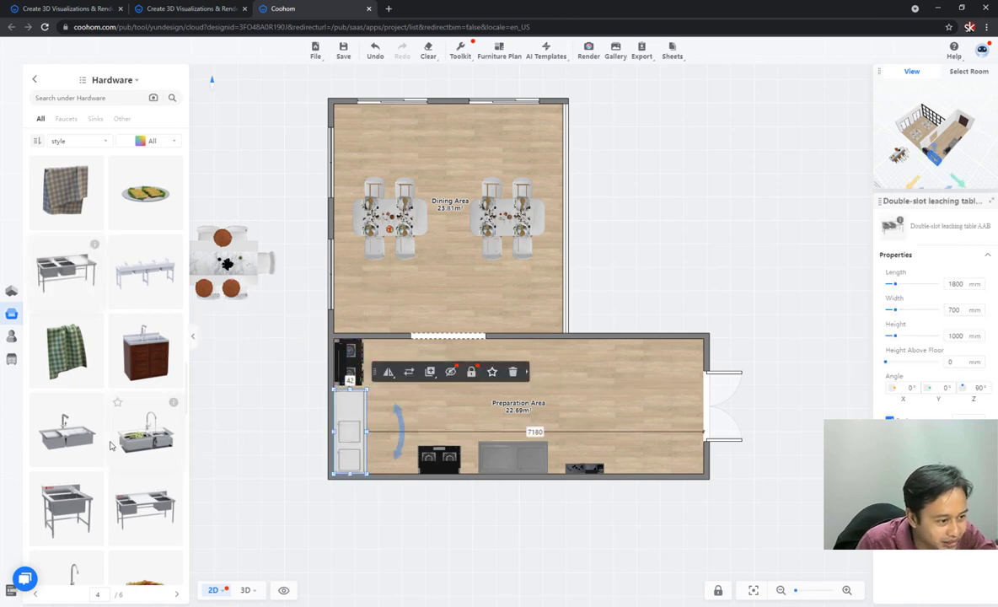
Look through more Hardware models, then search the model library for "ice"
scroll(110, 445, "down", 2)
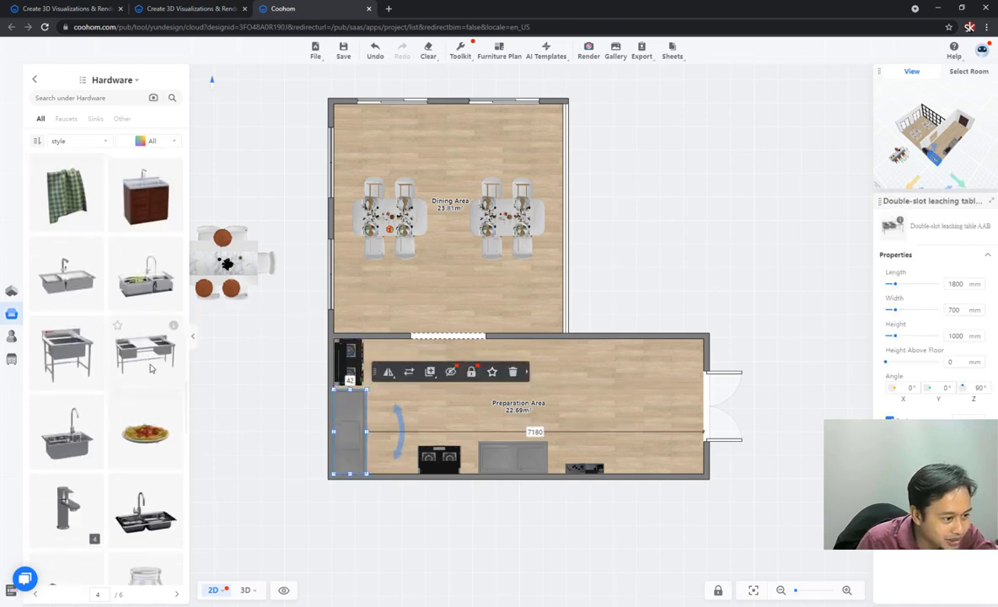
scroll(152, 368, "down", 10)
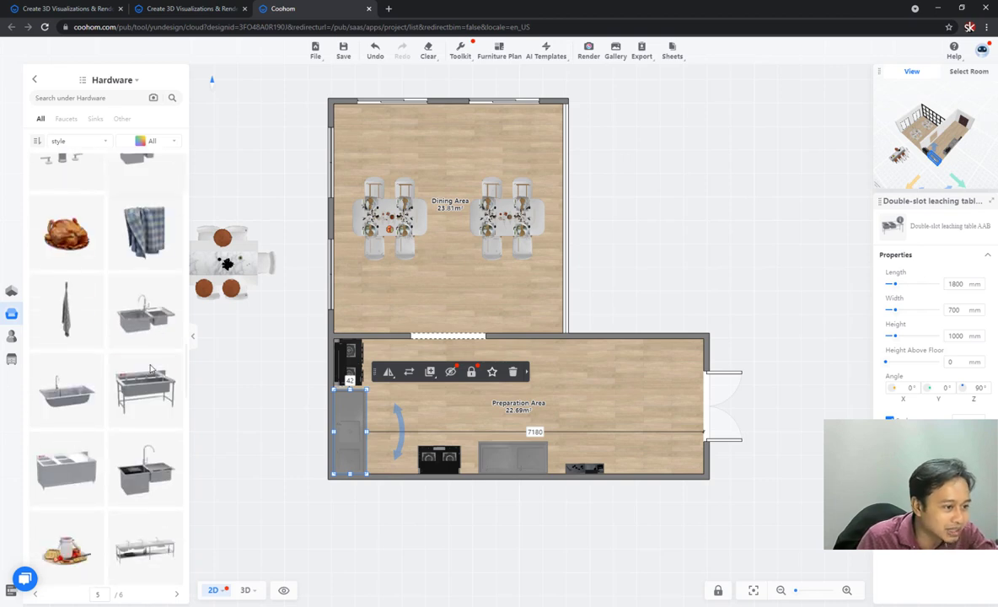
scroll(151, 368, "down", 6)
left_click(84, 98)
type("ice")
key("Return")
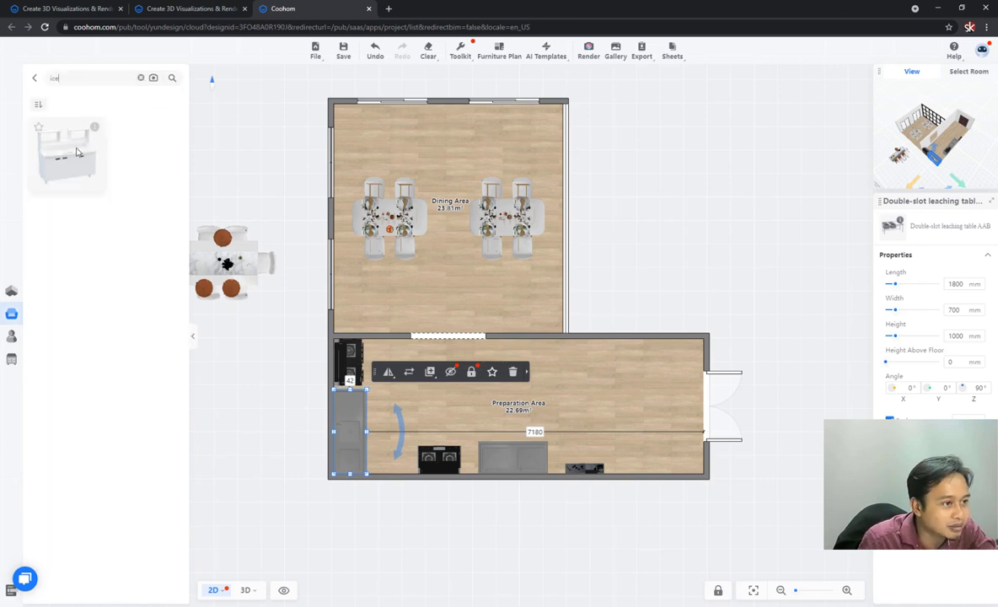
Place the Washbasin ice tank against the Preparation Area's upper wall, about 2852 mm from the right wall
mouse_move(95, 132)
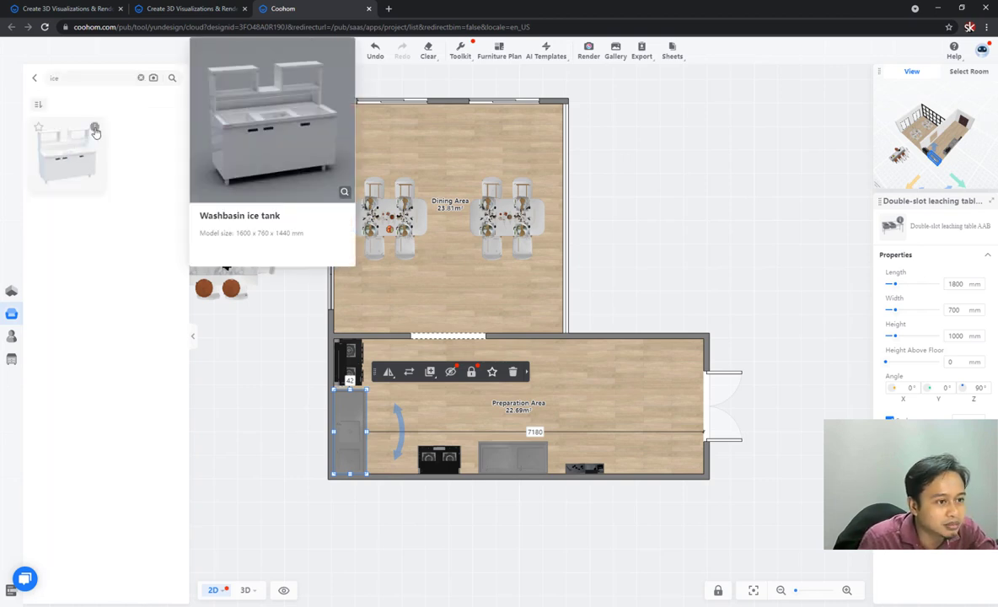
left_click_drag(87, 124, 536, 366)
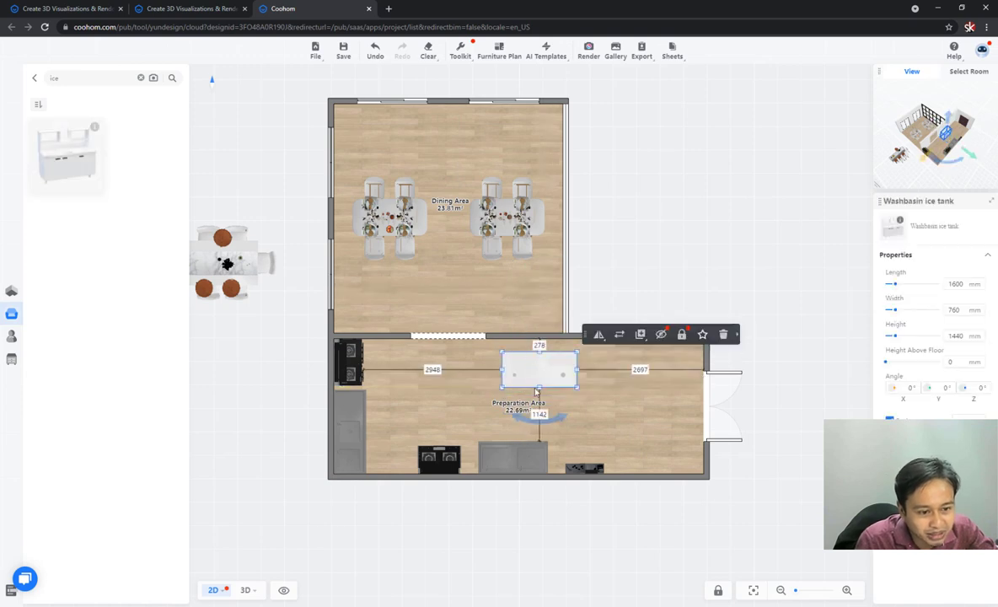
mouse_move(540, 424)
left_mouse_down()
mouse_move(573, 402)
mouse_move(536, 409)
left_mouse_up()
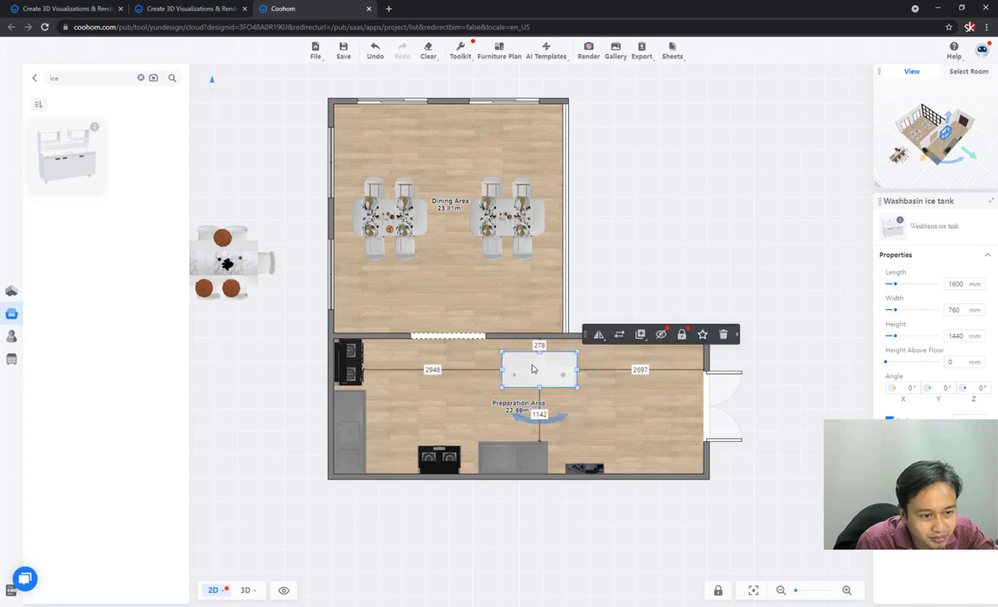
mouse_move(534, 361)
left_mouse_down()
mouse_move(518, 356)
mouse_move(523, 348)
left_mouse_up()
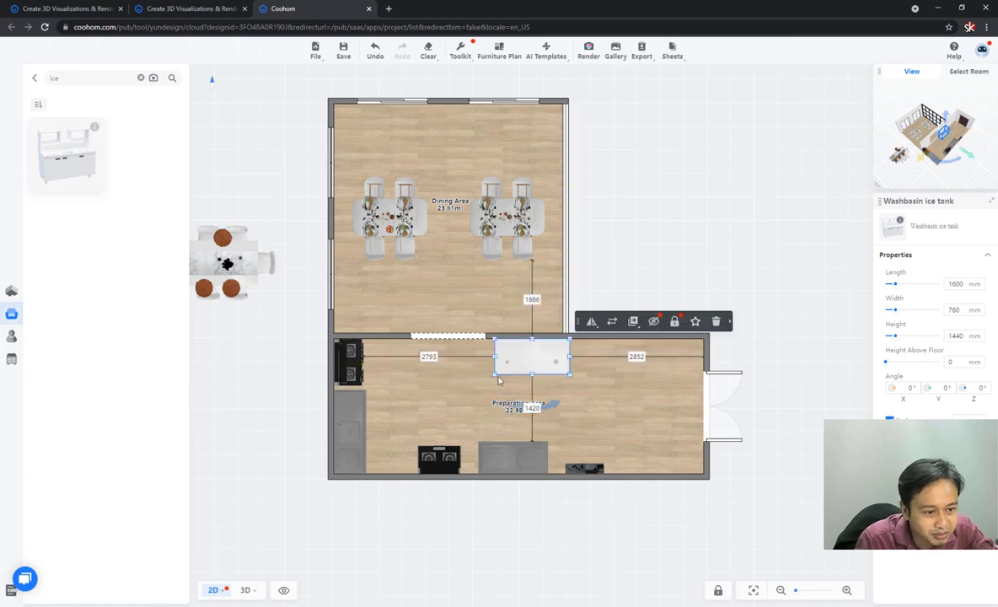
Switch to the 3D view and delete the Modern white bar Counter standing outside the building
left_click(245, 591)
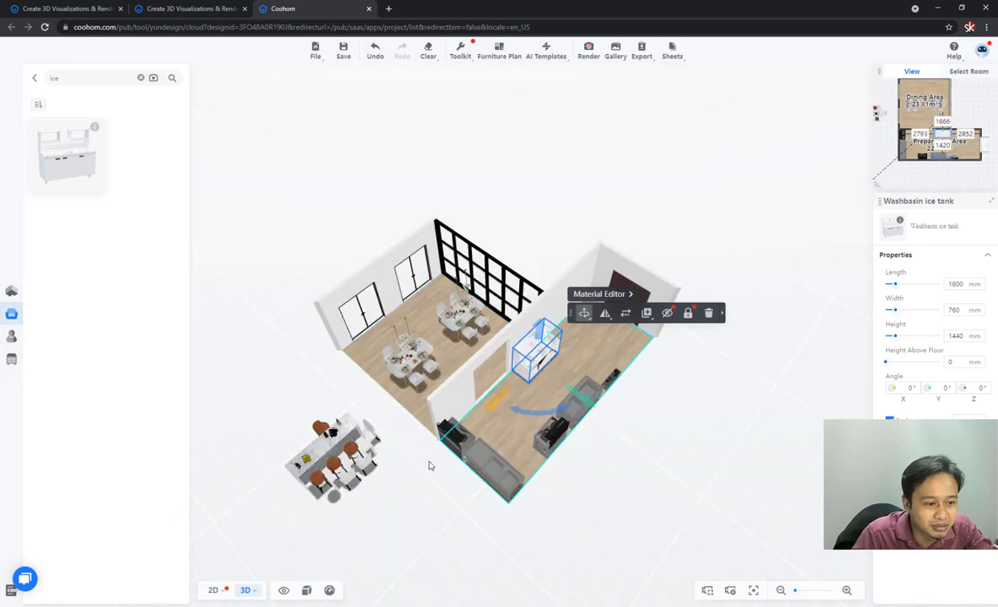
left_click(326, 462)
left_click(326, 462)
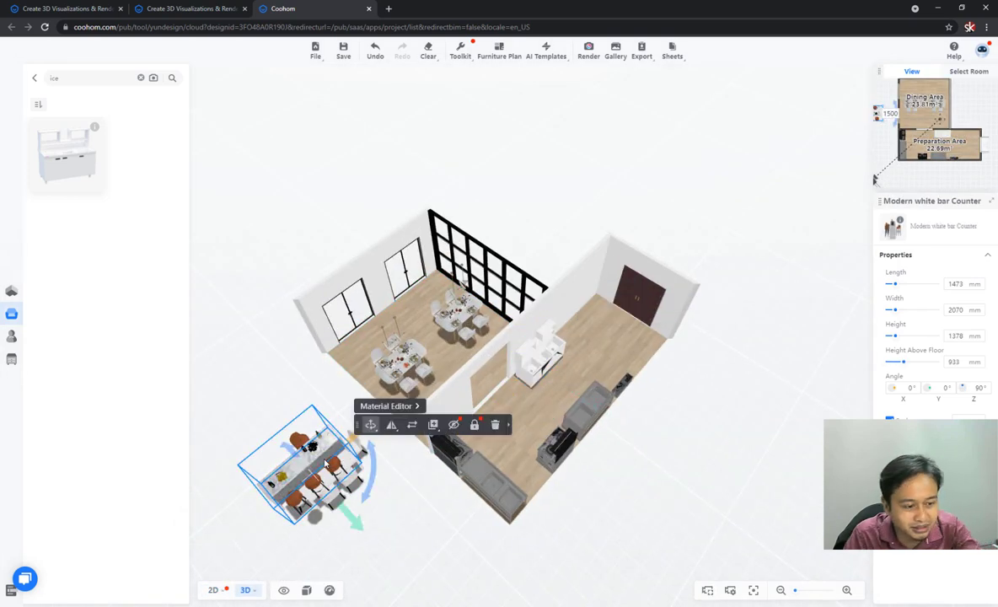
key("Escape")
left_click(326, 463)
key("Delete")
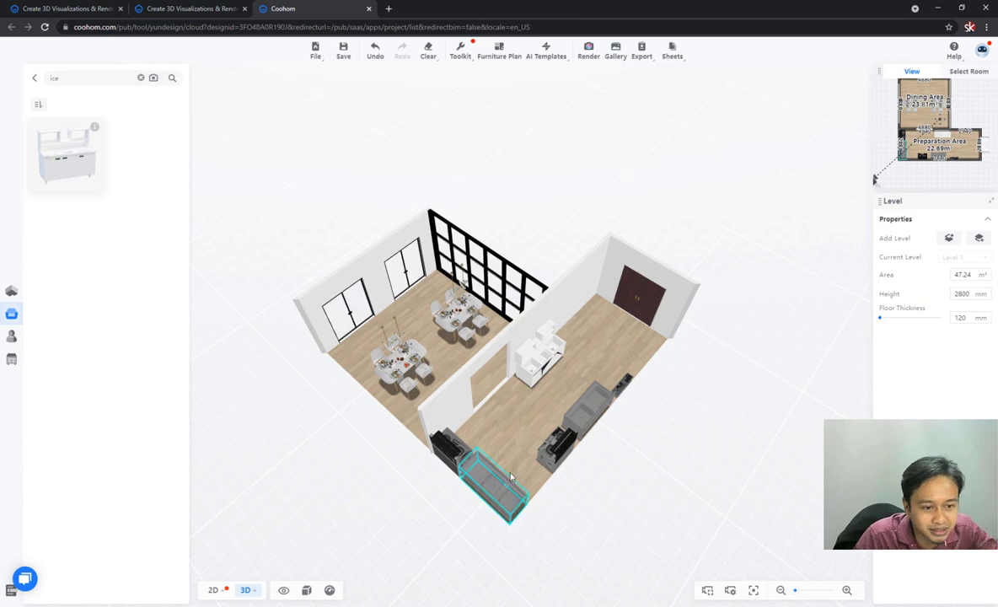
Select the Preparation Area's floor in the 3D view and open its material for editing in the Face Editor
left_click(498, 422)
scroll(540, 437, "up", 2)
left_click_drag(515, 384, 309, 361)
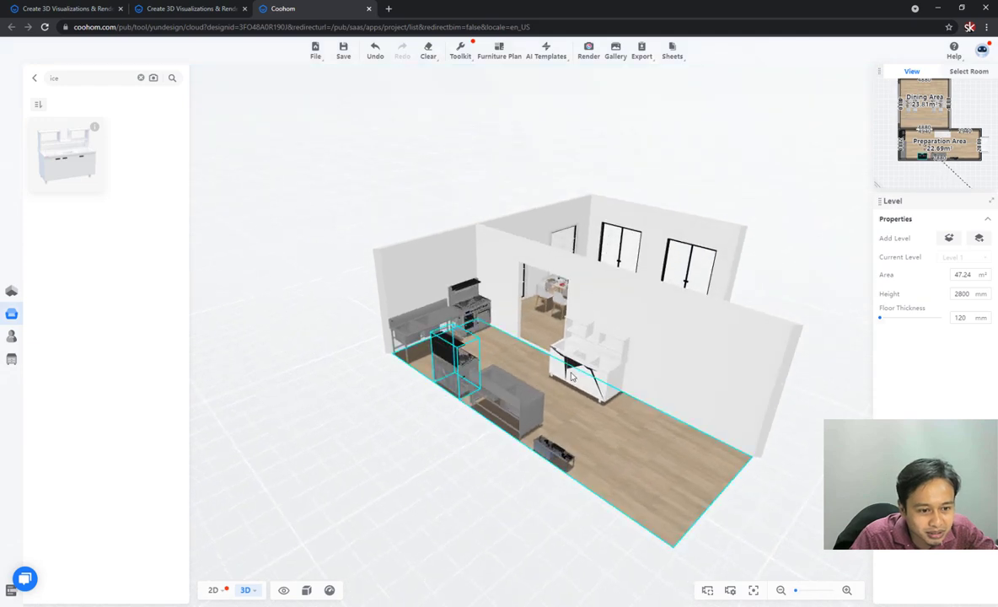
scroll(438, 349, "up", 4)
left_click_drag(624, 420, 433, 408)
left_click(433, 408)
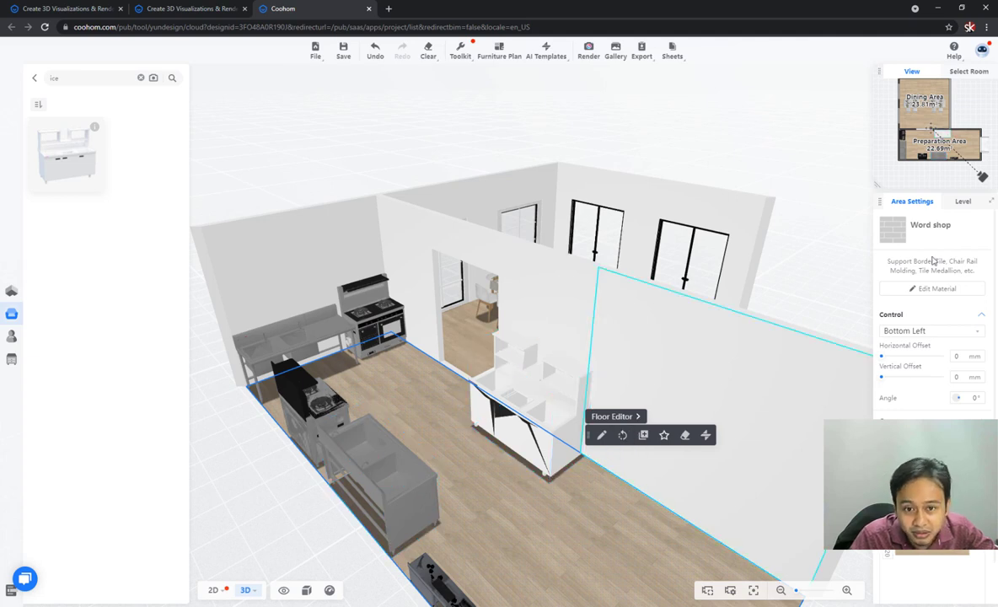
left_click(964, 202)
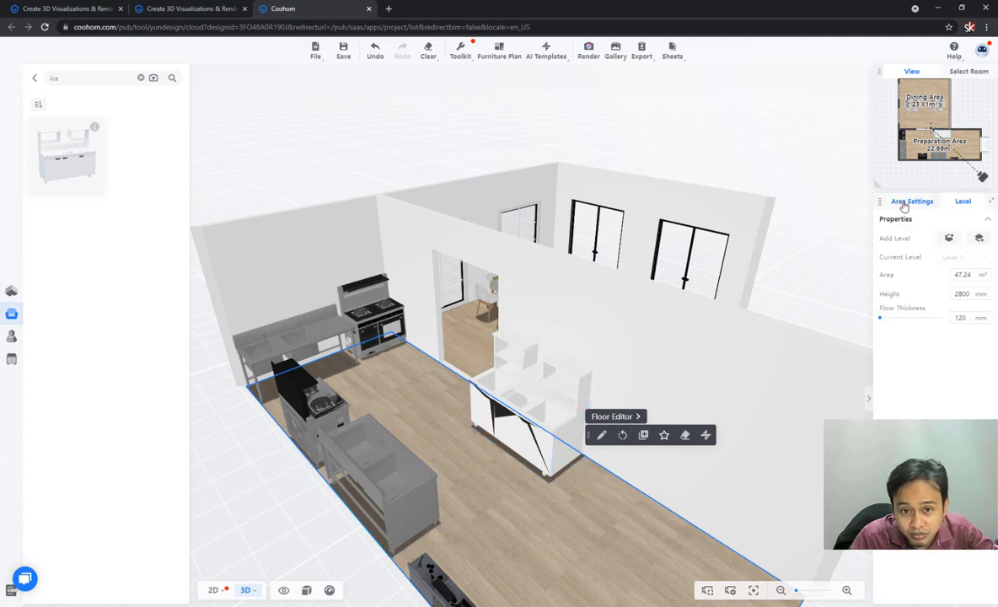
left_click(912, 202)
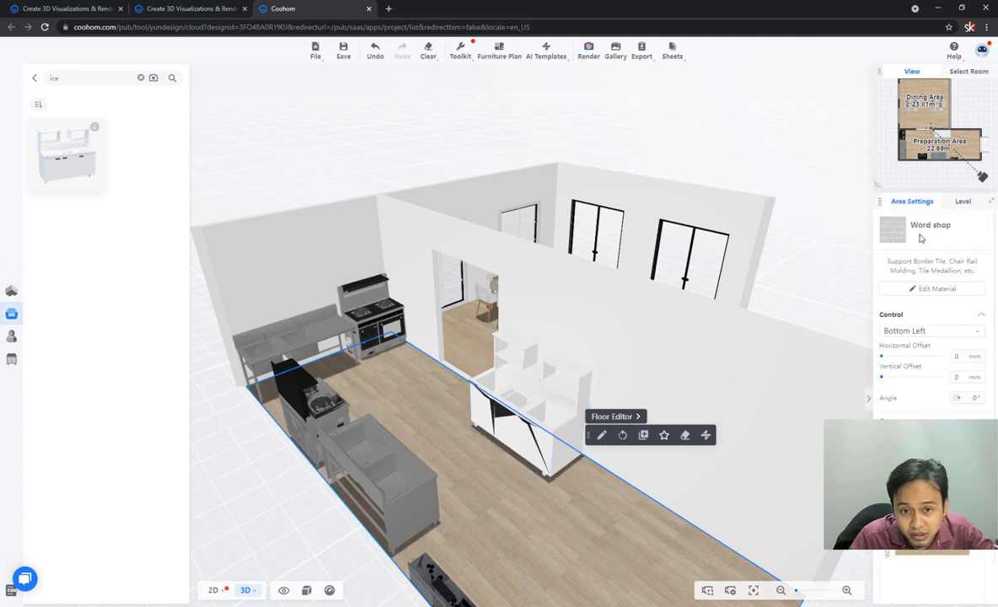
left_click(911, 290)
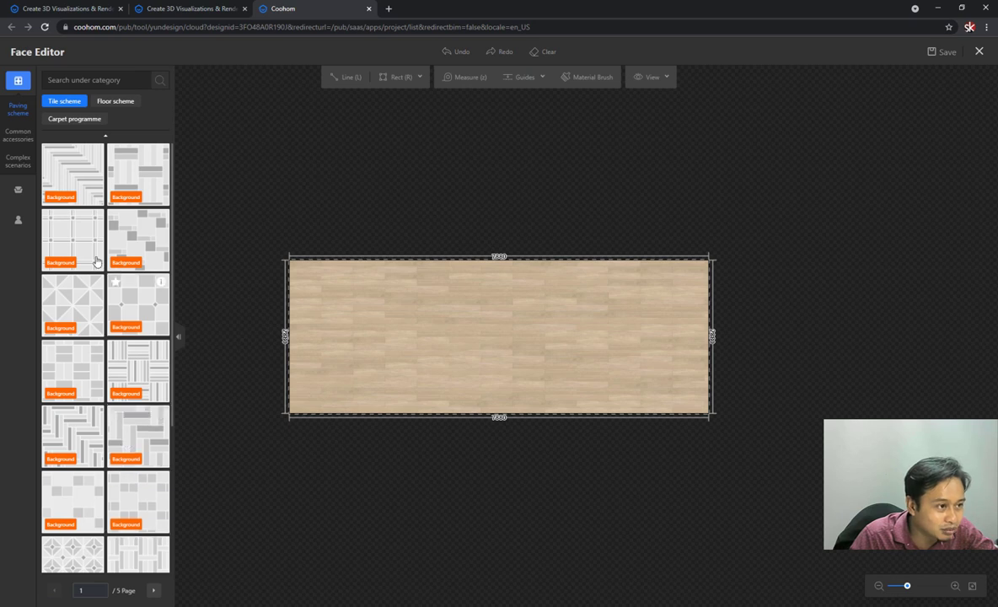
Apply the chevron floor scheme to the Preparation Area's floor, save it and return to the 3D view
left_click(114, 101)
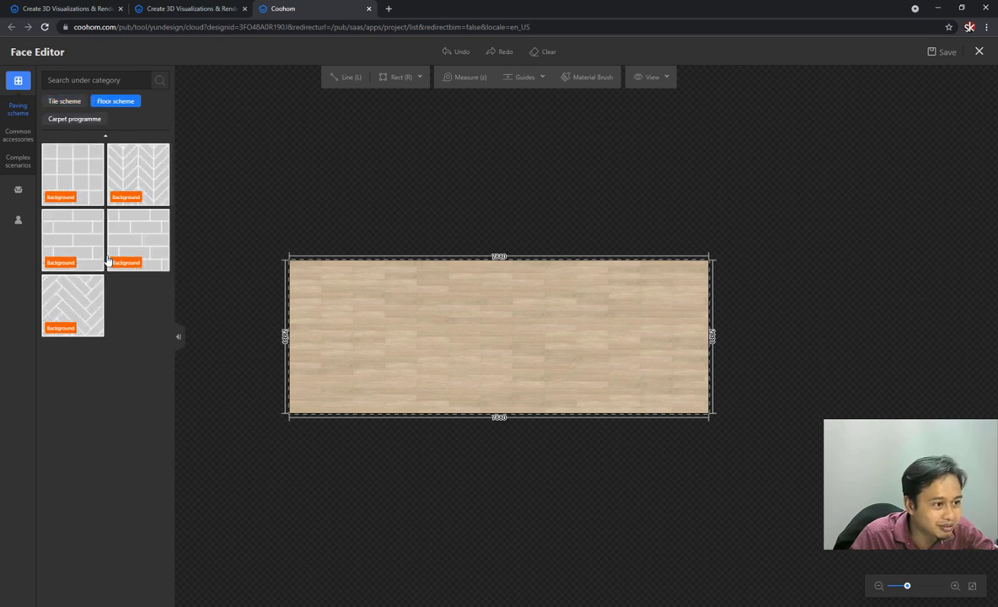
left_click_drag(144, 187, 338, 313)
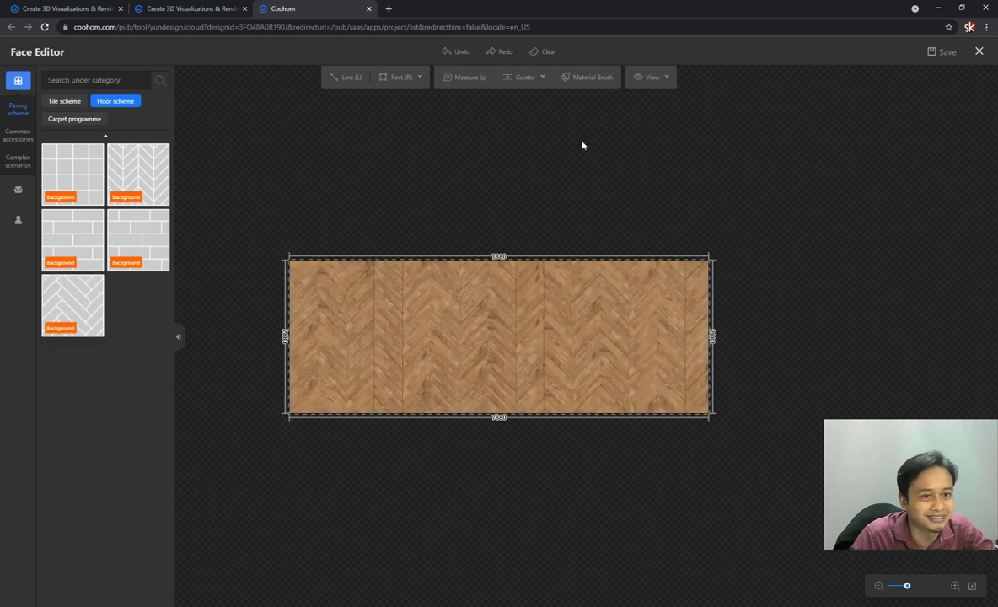
left_click(946, 52)
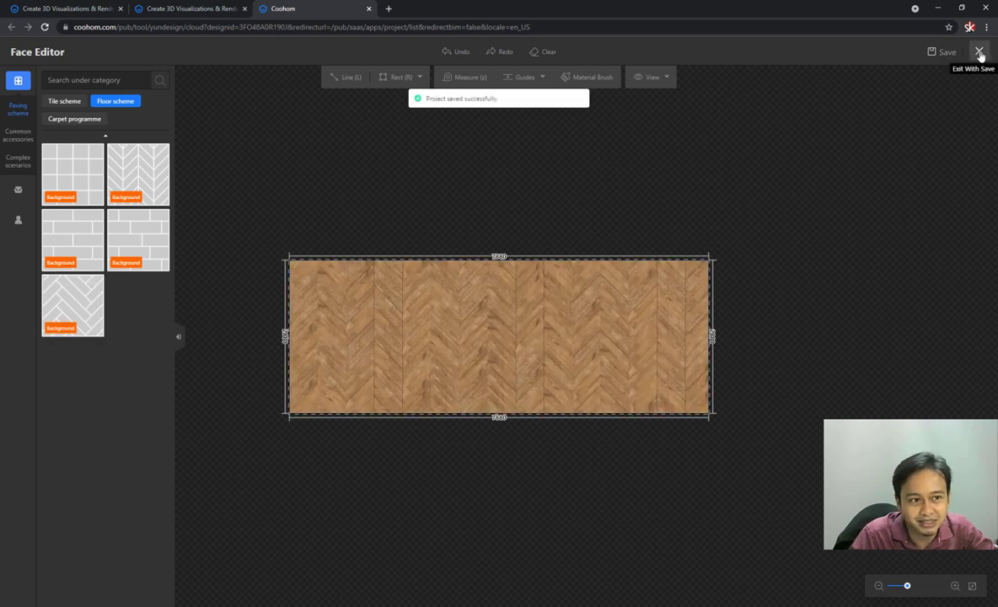
left_click(979, 54)
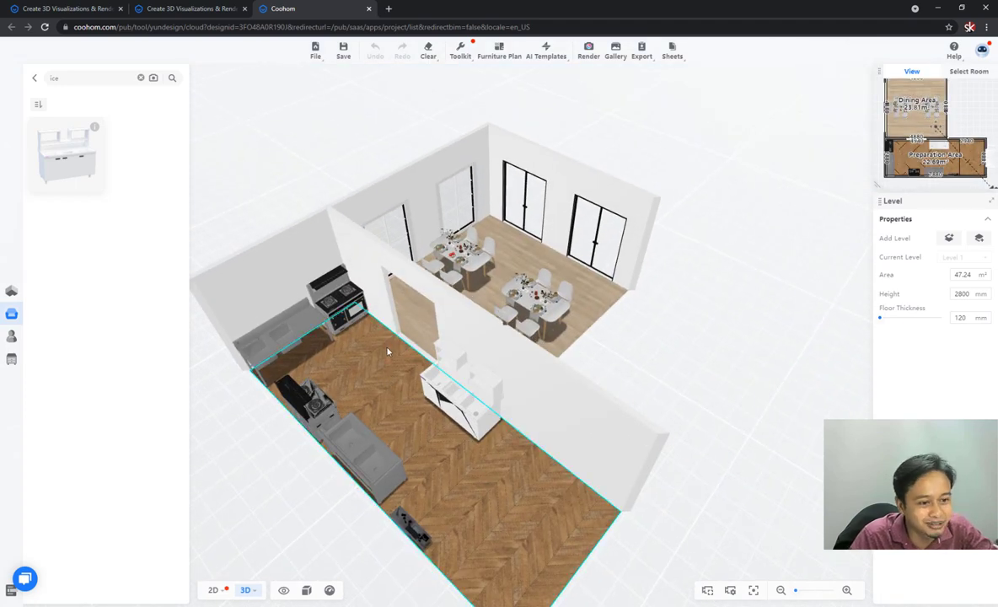
left_click_drag(387, 351, 315, 402)
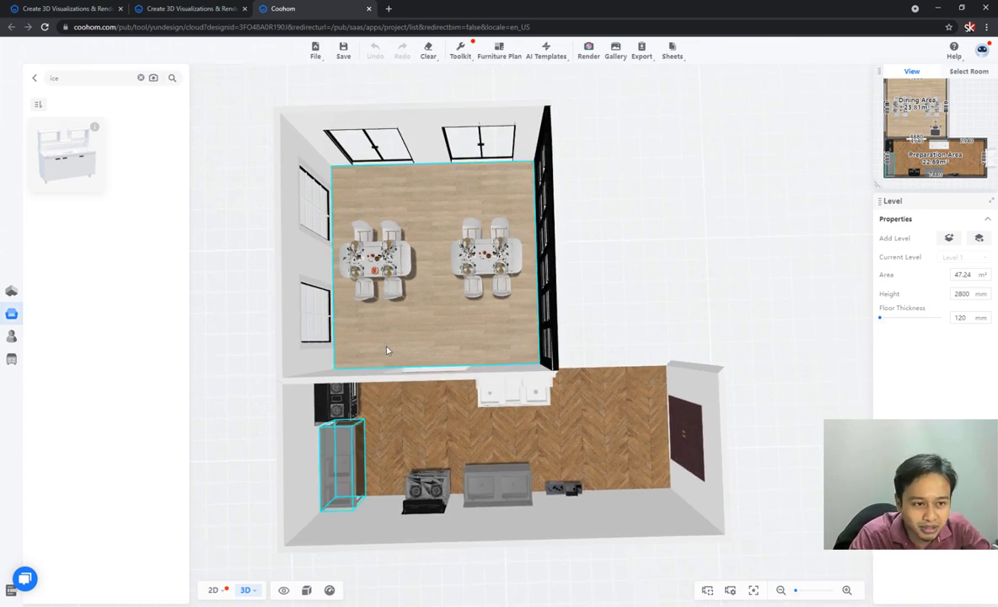
Start a Front View render setup and aim the camera diagonally across the Dining Area tables, at 1748 mm height and 17° tilt
left_click(589, 51)
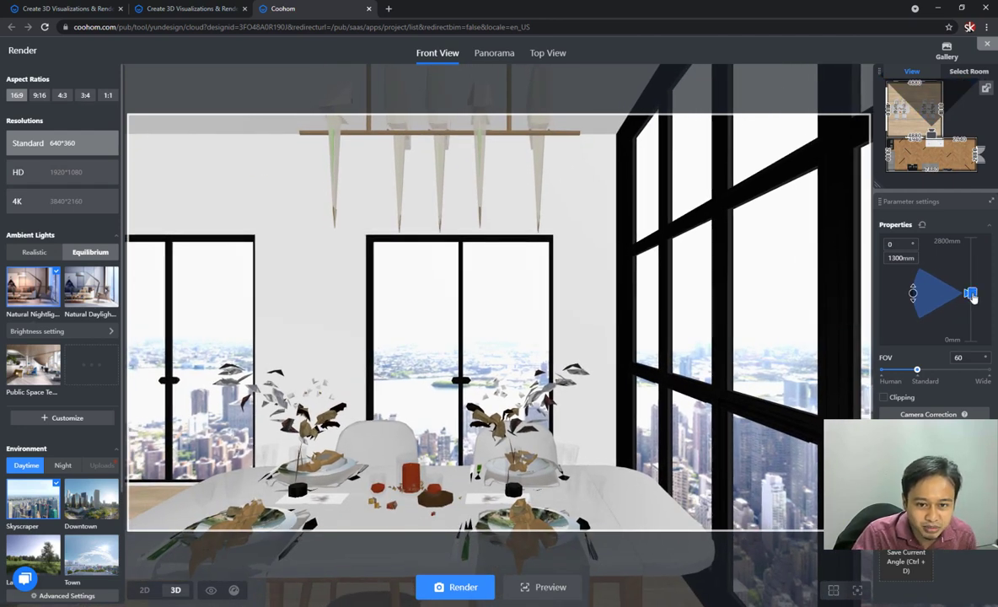
left_click_drag(971, 294, 972, 276)
left_click_drag(485, 353, 593, 307)
mouse_move(919, 301)
left_mouse_down()
mouse_move(916, 272)
mouse_move(914, 290)
left_mouse_up()
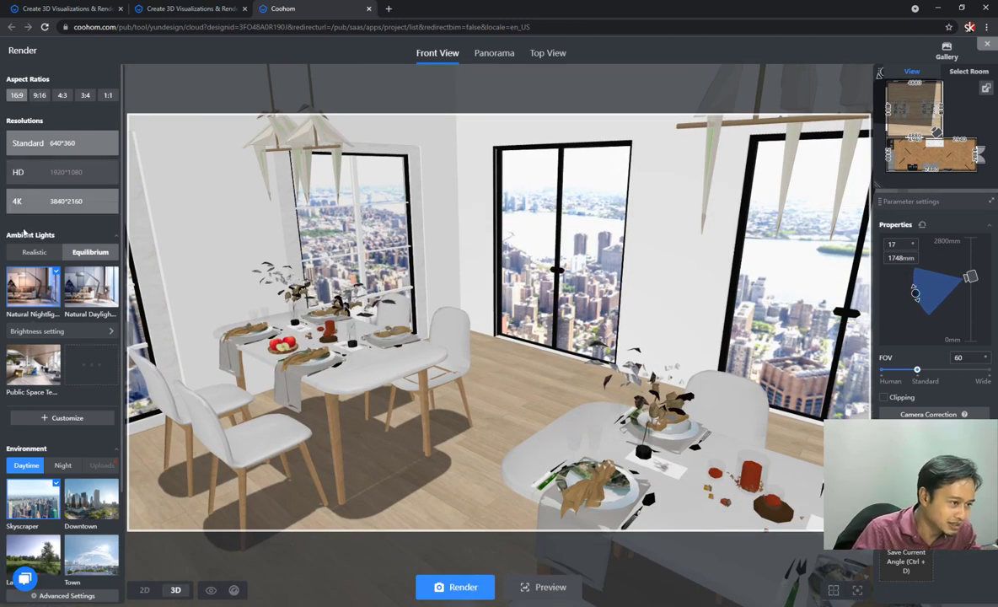
Set the render's ambient lighting to Natural Daylight and show the Night environment options
left_click(79, 295)
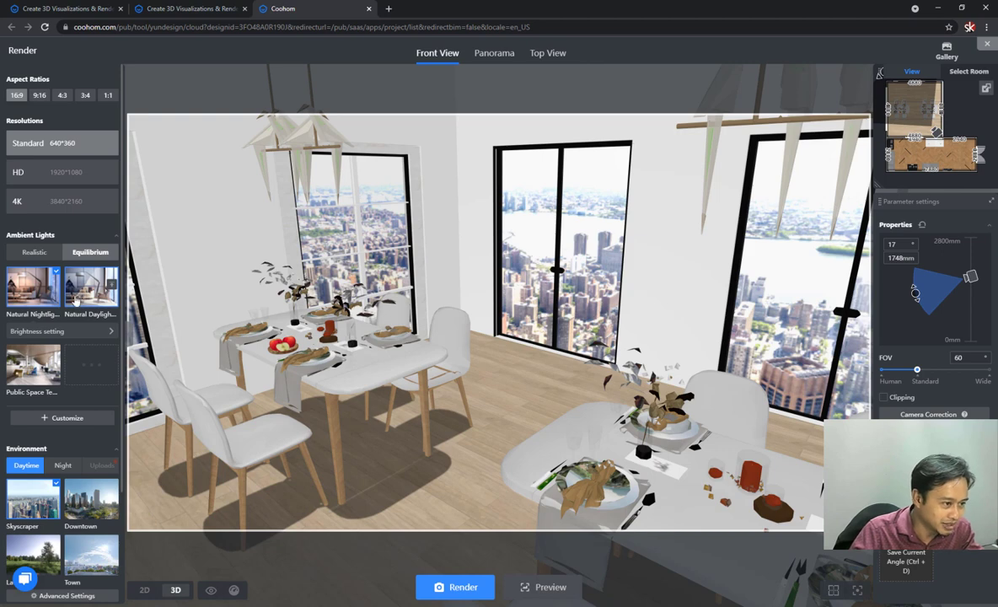
scroll(32, 396, "down", 1)
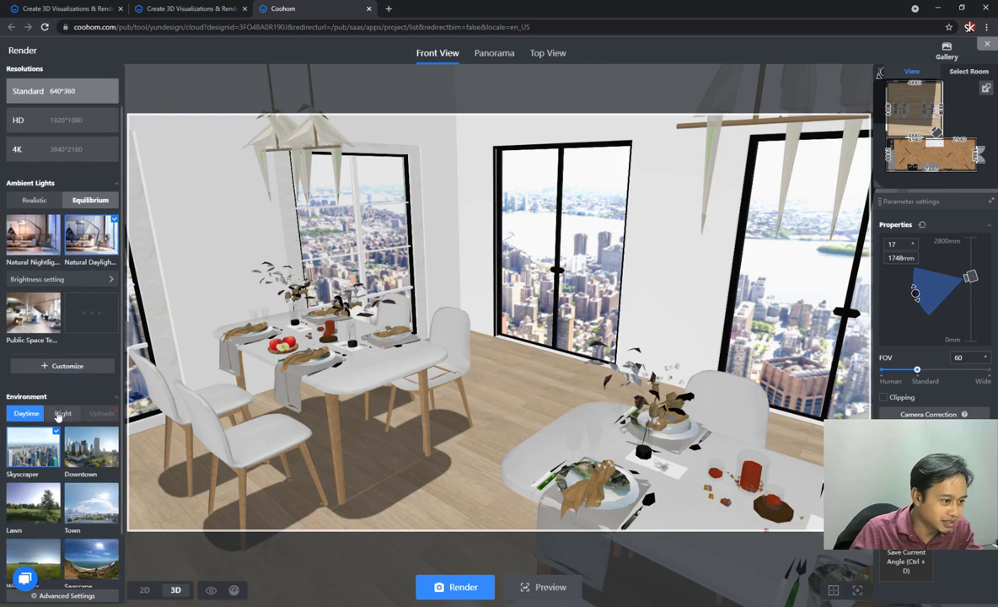
left_click(59, 418)
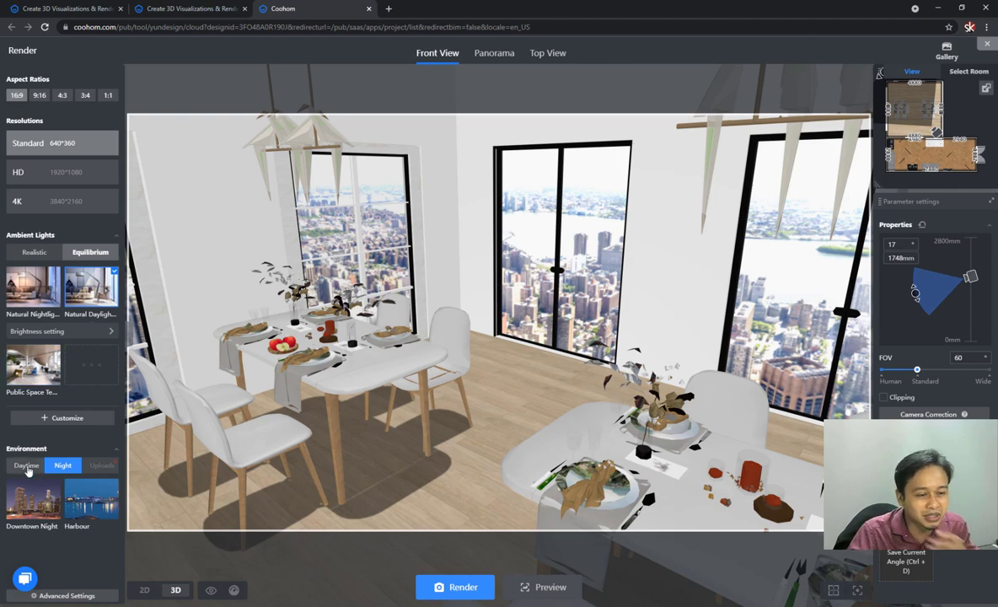
Reframe the Dining Area shot to a 12° tilt and submit it as a Standard 640*360 Front View render
left_click_drag(456, 363, 404, 333)
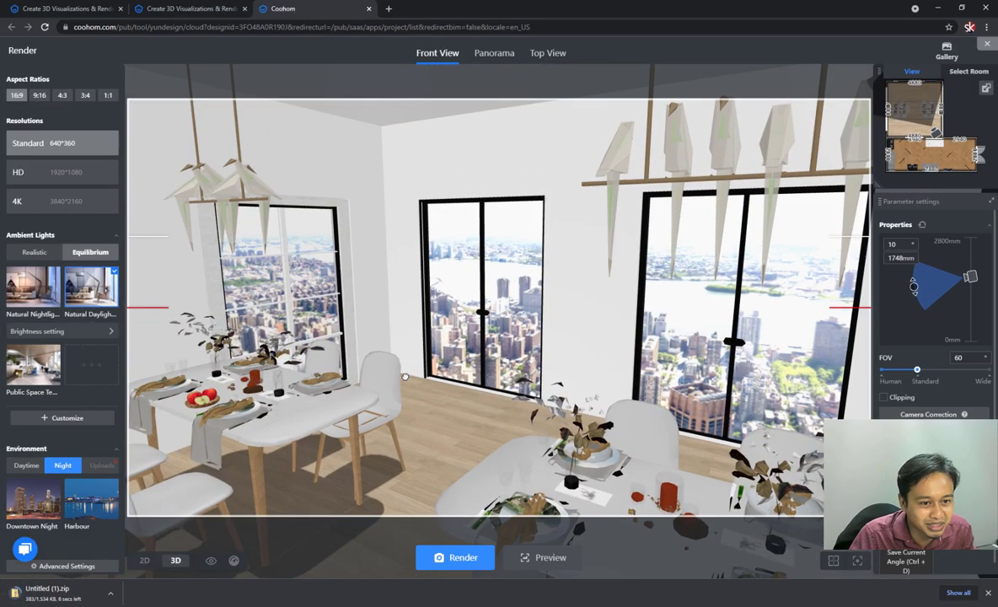
left_click_drag(404, 377, 379, 345)
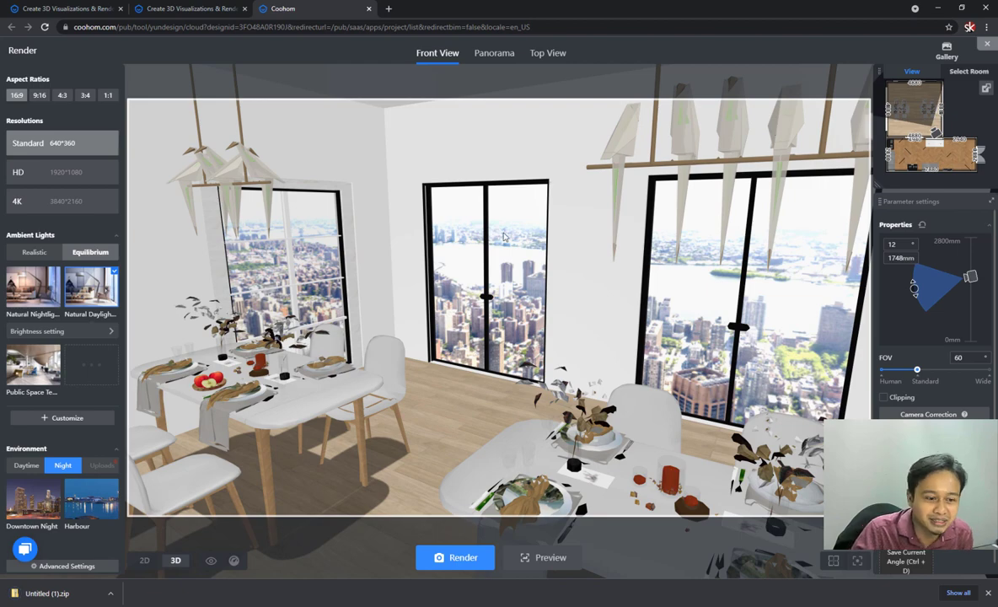
key("ctrl+d")
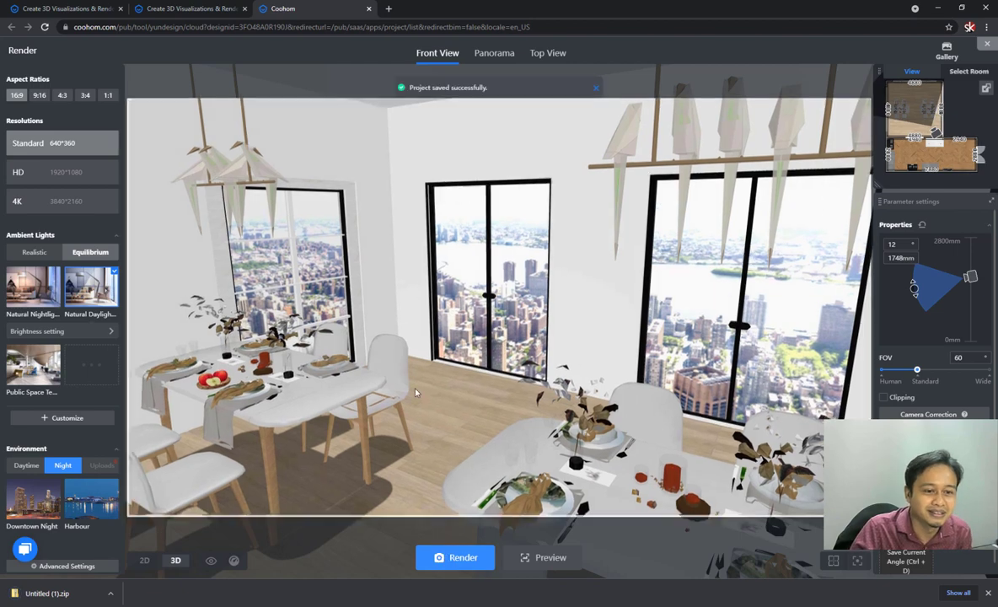
left_click(948, 51)
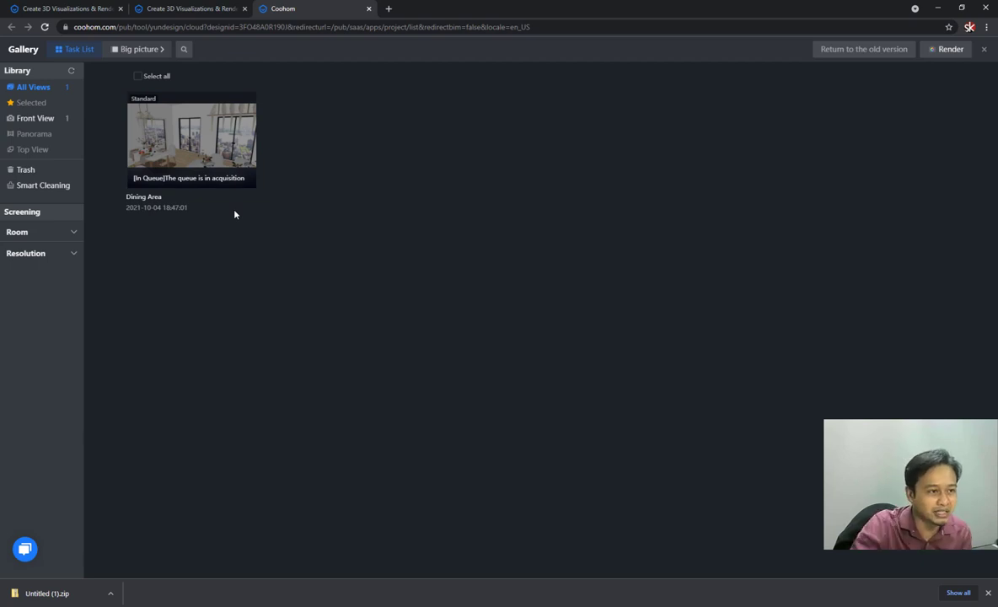
left_click(986, 50)
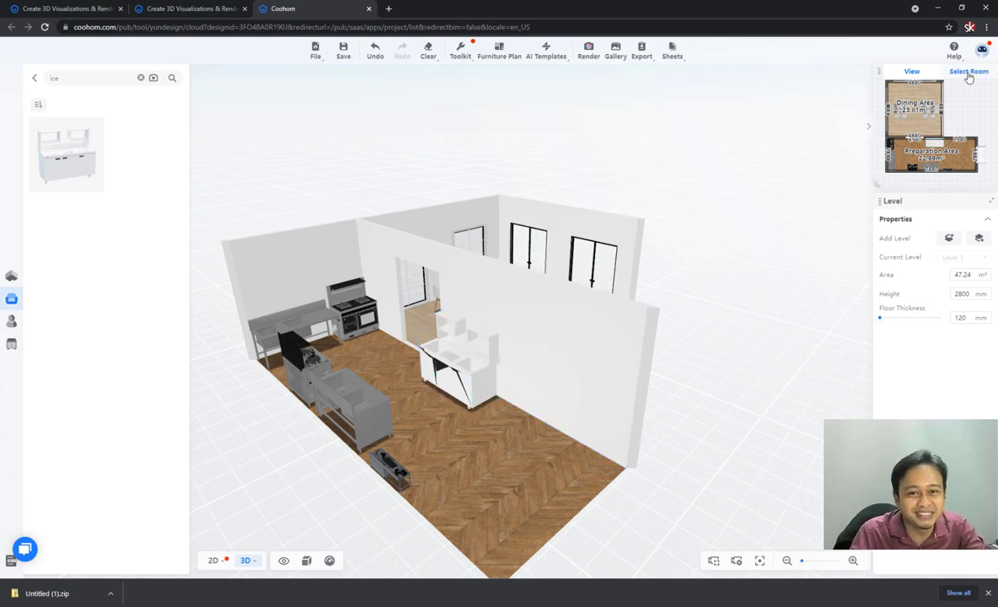
Set up a Dining Area panorama at 19° tilt, render it at Standard 2000*1000 and open the render gallery
left_click(587, 53)
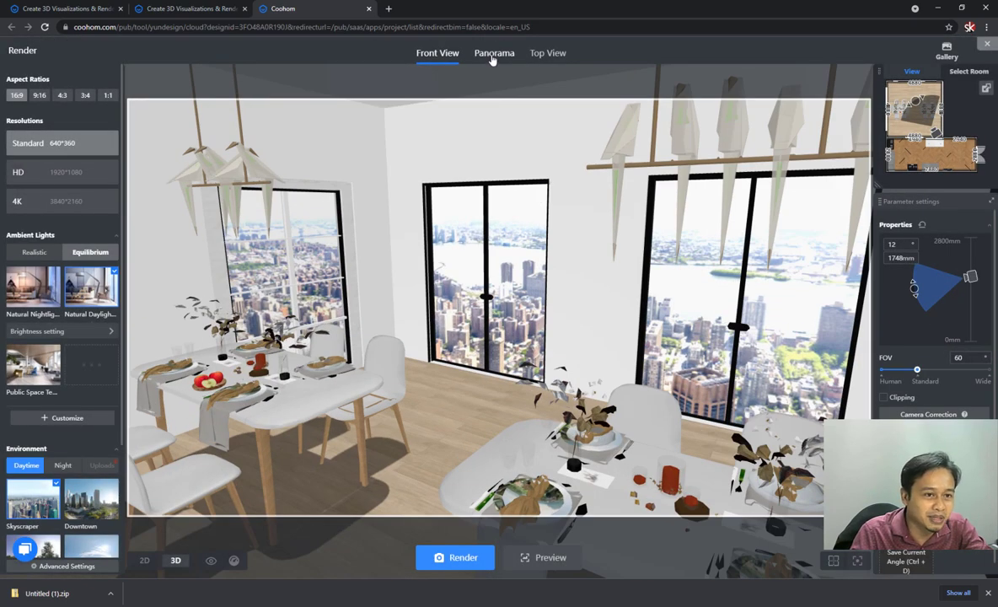
left_click(493, 53)
left_click_drag(500, 261, 591, 253)
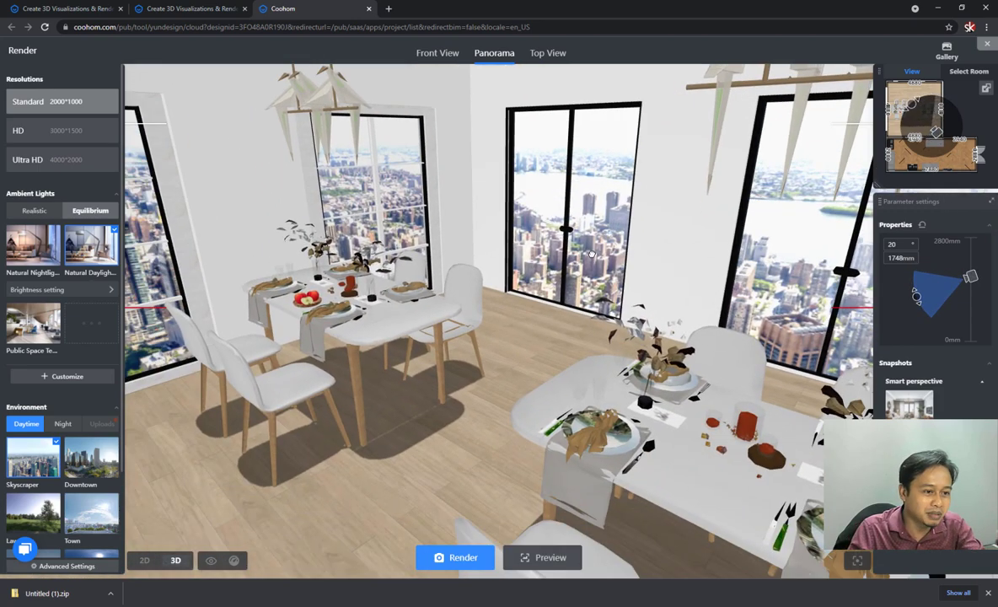
left_click_drag(385, 294, 388, 295)
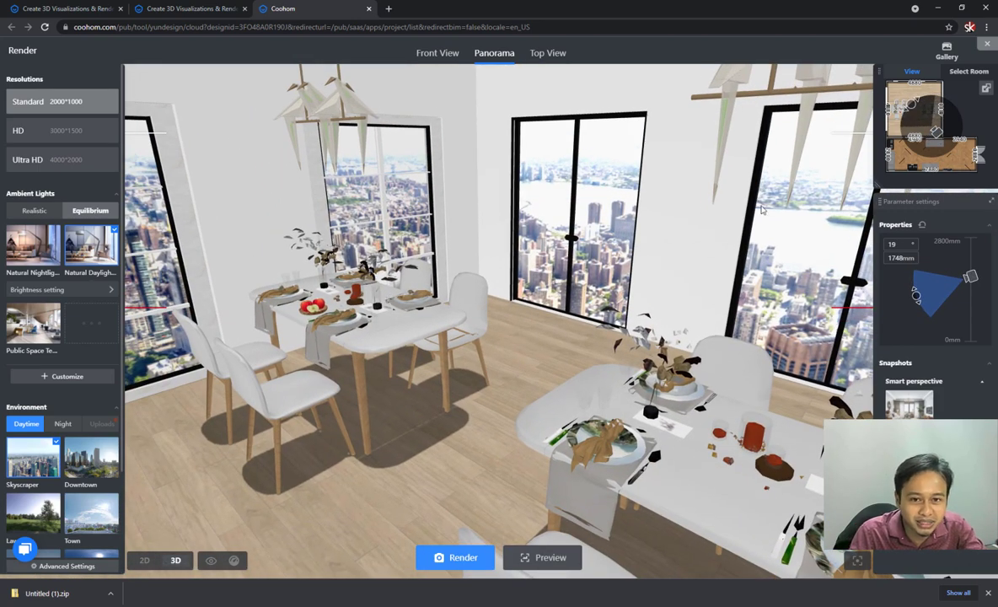
left_click(462, 559)
left_click(946, 52)
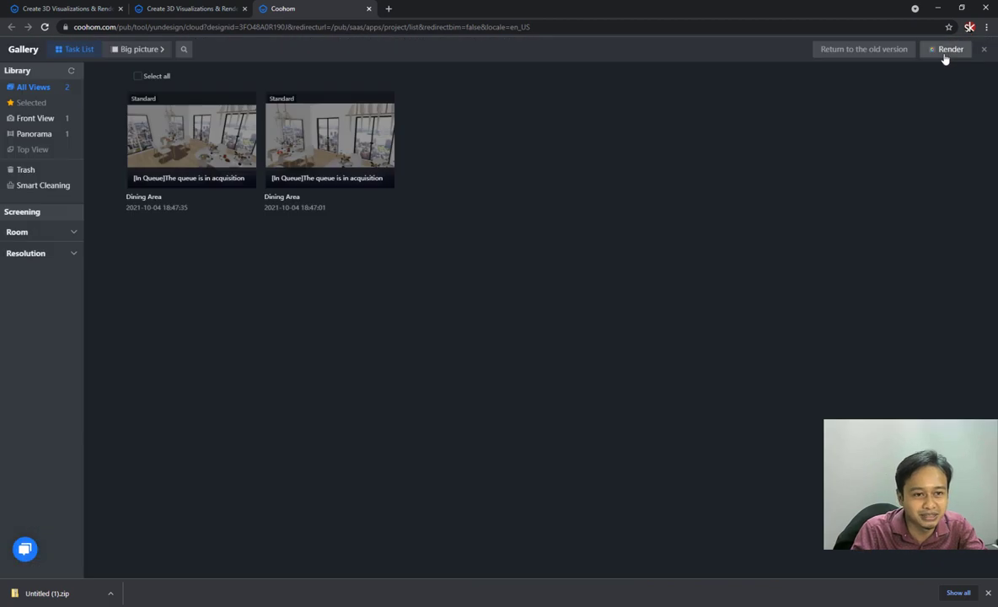
Open the Dining Area renders enlarged in the gallery and examine the Front View image's lighting and details up close
mouse_move(199, 147)
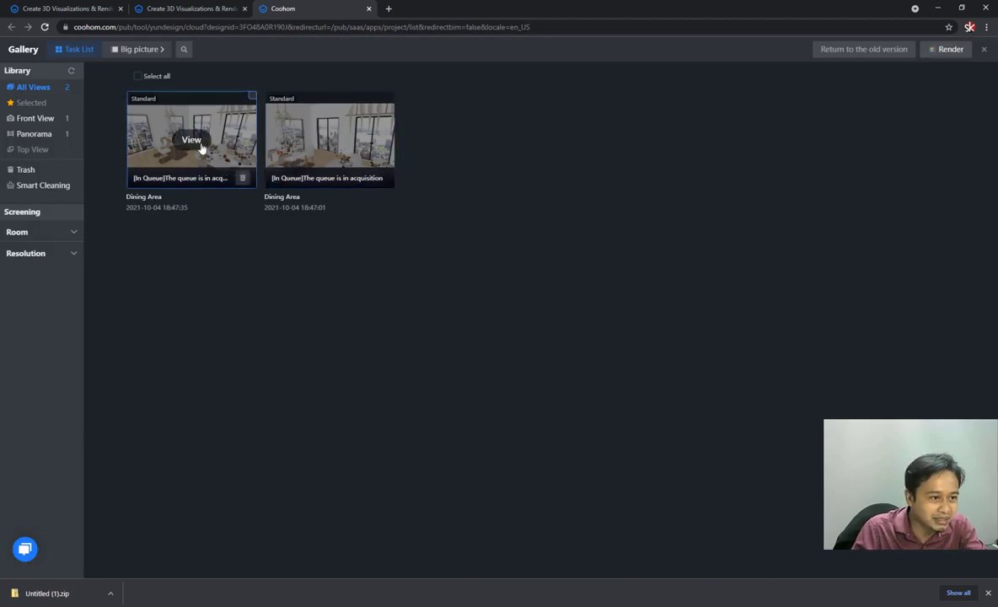
left_click(192, 140)
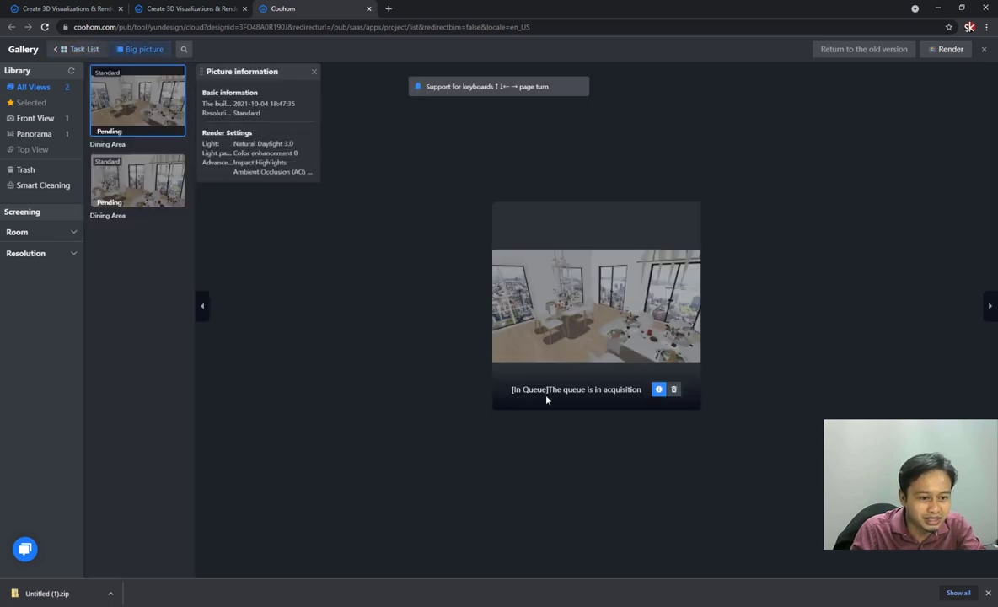
left_click(127, 200)
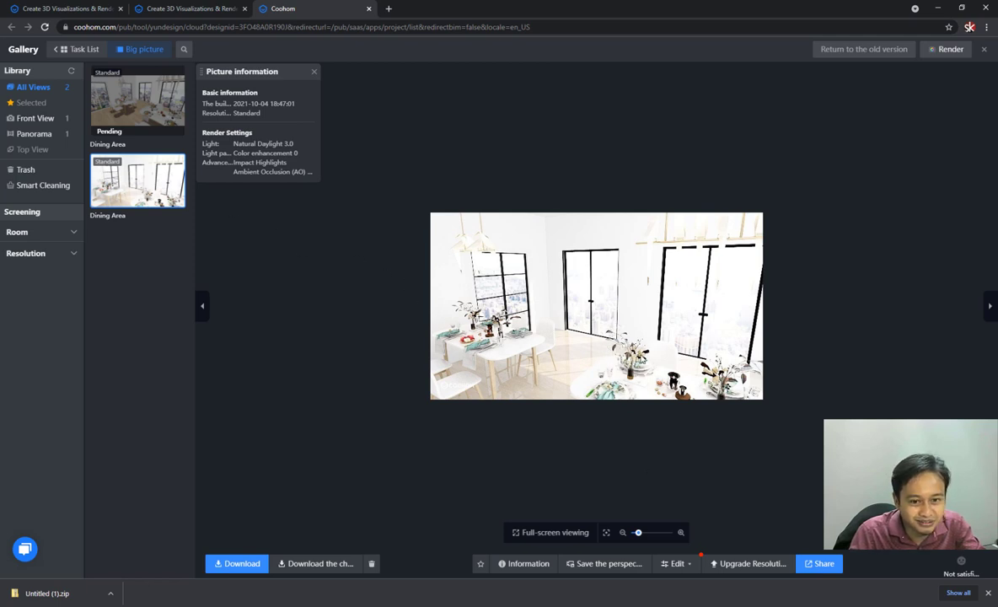
scroll(662, 330, "up", 3)
left_click_drag(527, 313, 530, 391)
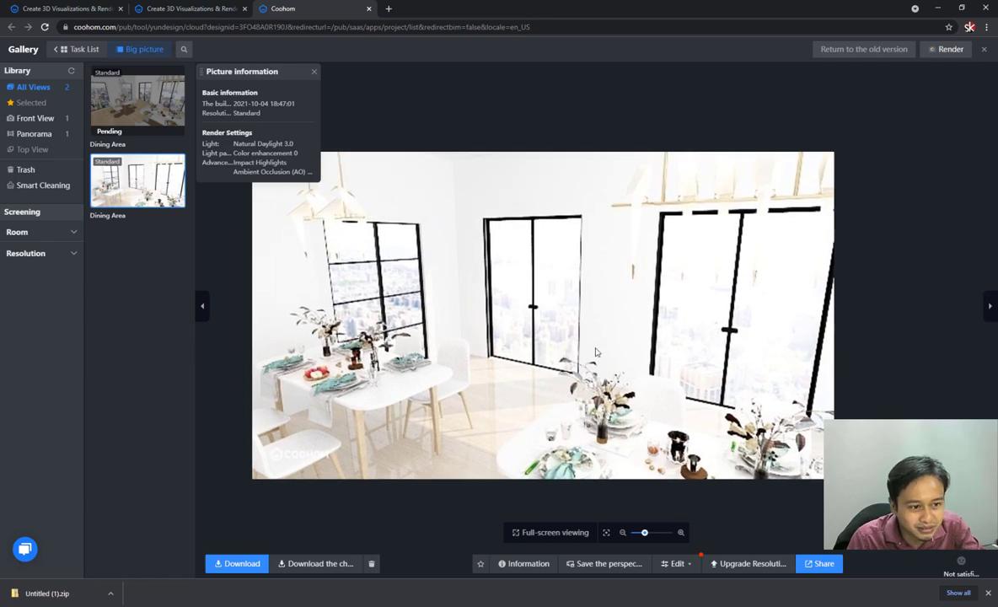
scroll(589, 354, "up", 1)
scroll(556, 347, "down", 5)
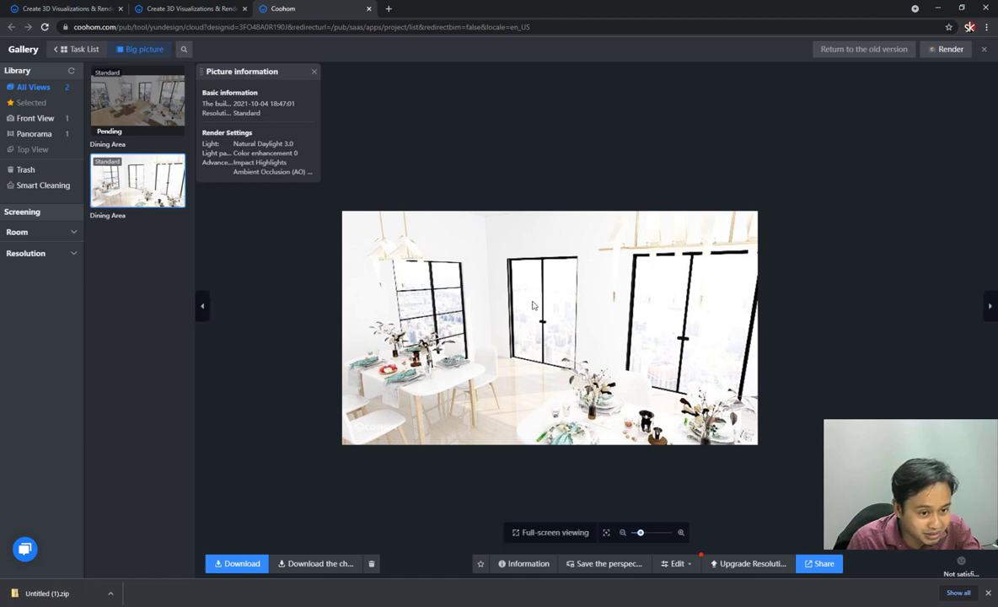
scroll(540, 318, "up", 2)
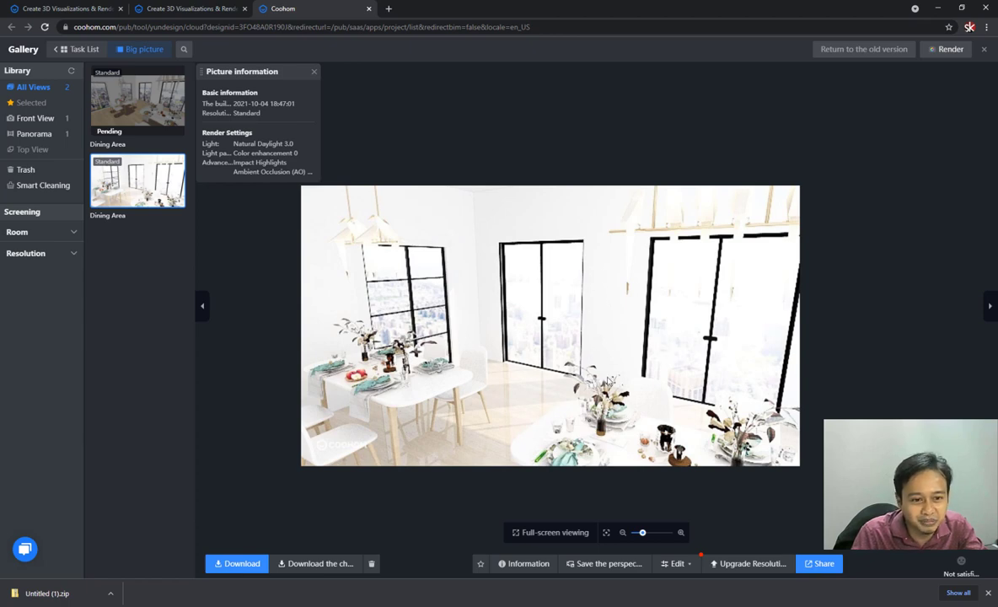
scroll(569, 313, "down", 1)
scroll(569, 313, "up", 2)
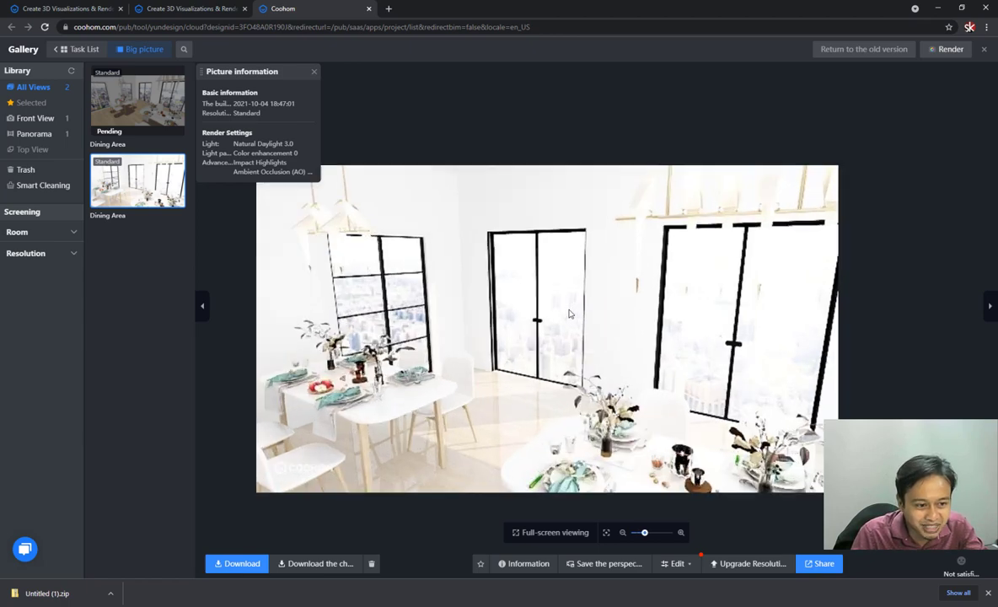
scroll(569, 314, "down", 2)
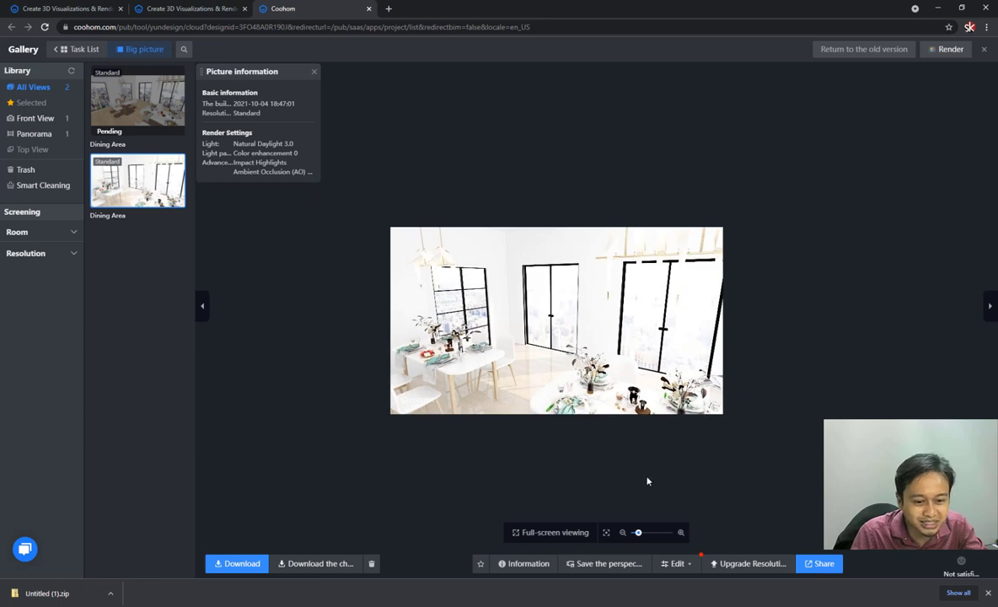
Upgrade the Dining Area Front View render to High Quality 4K (3840*2160) and submit it for rendering
left_click(725, 566)
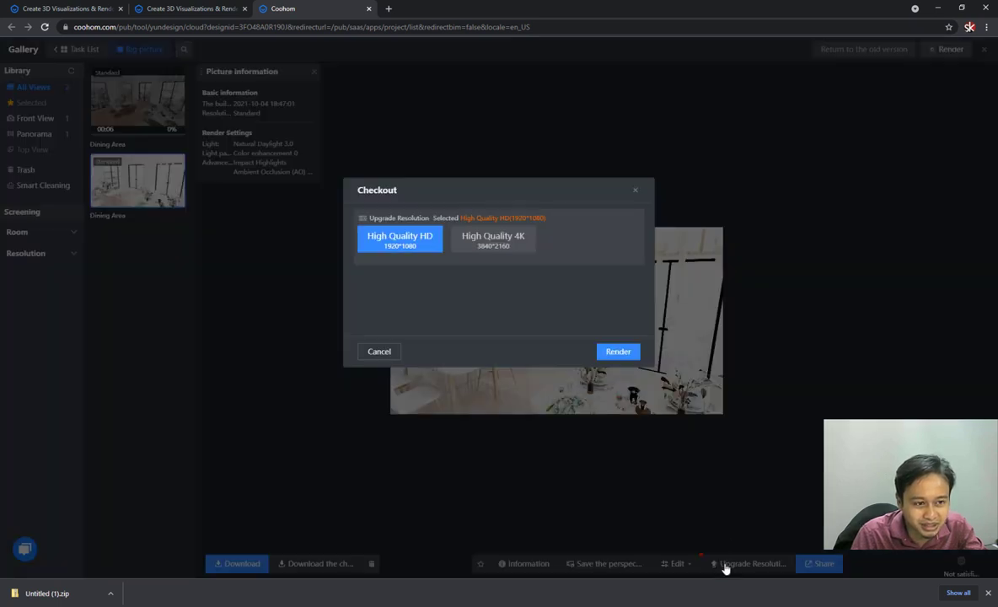
left_click(477, 243)
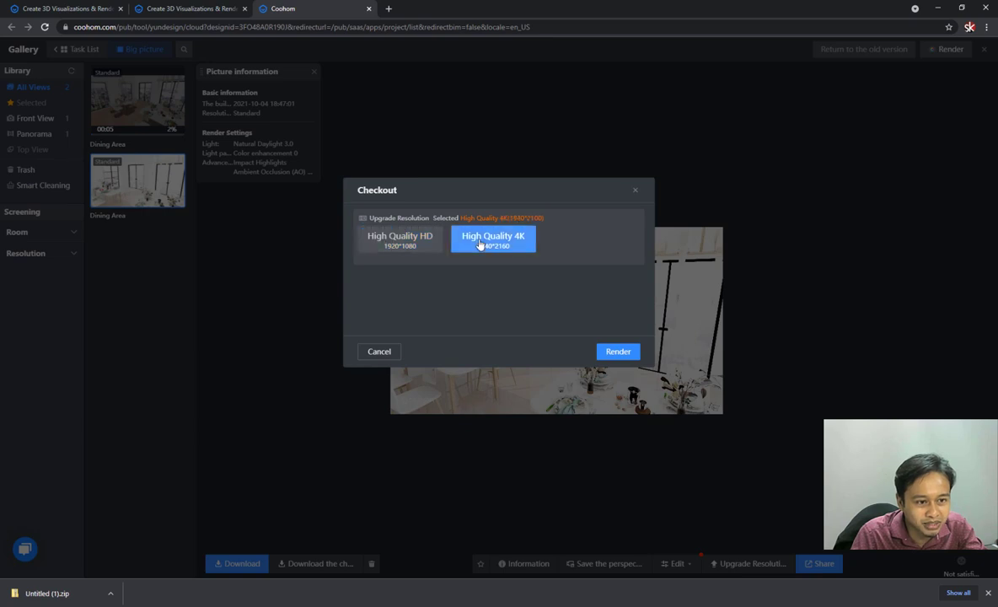
left_click(385, 253)
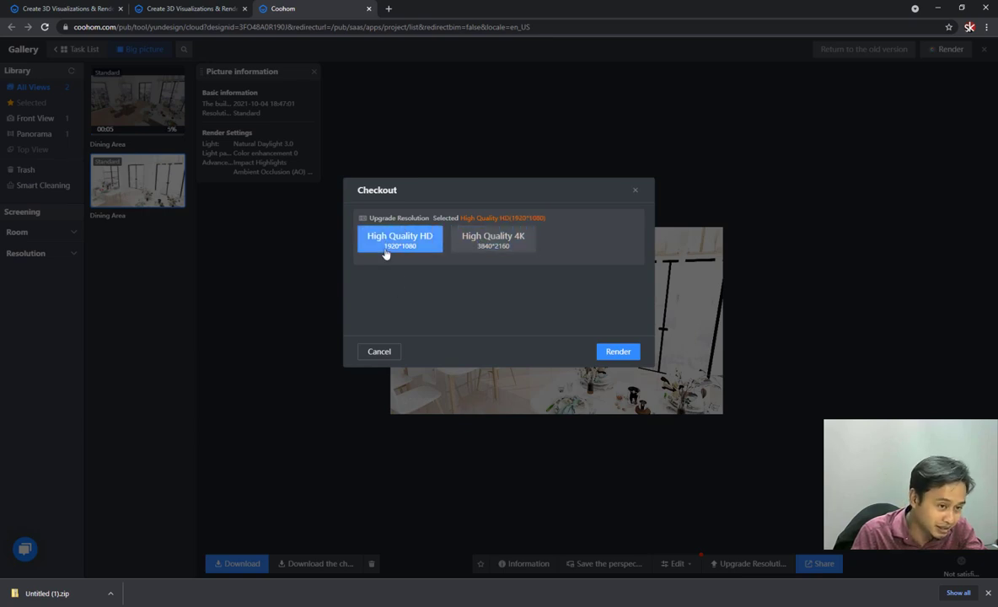
left_click(478, 245)
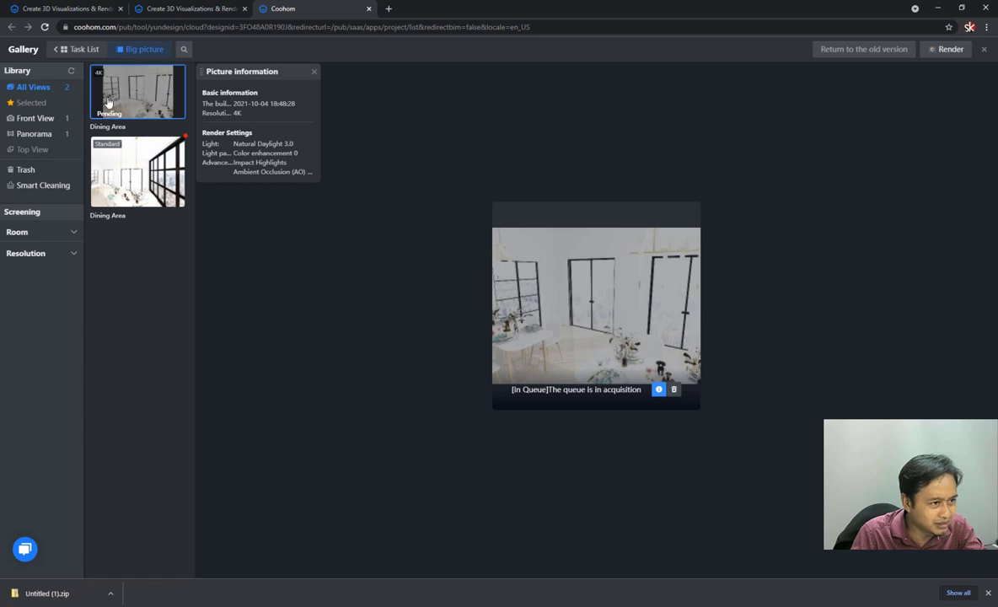
left_click(984, 52)
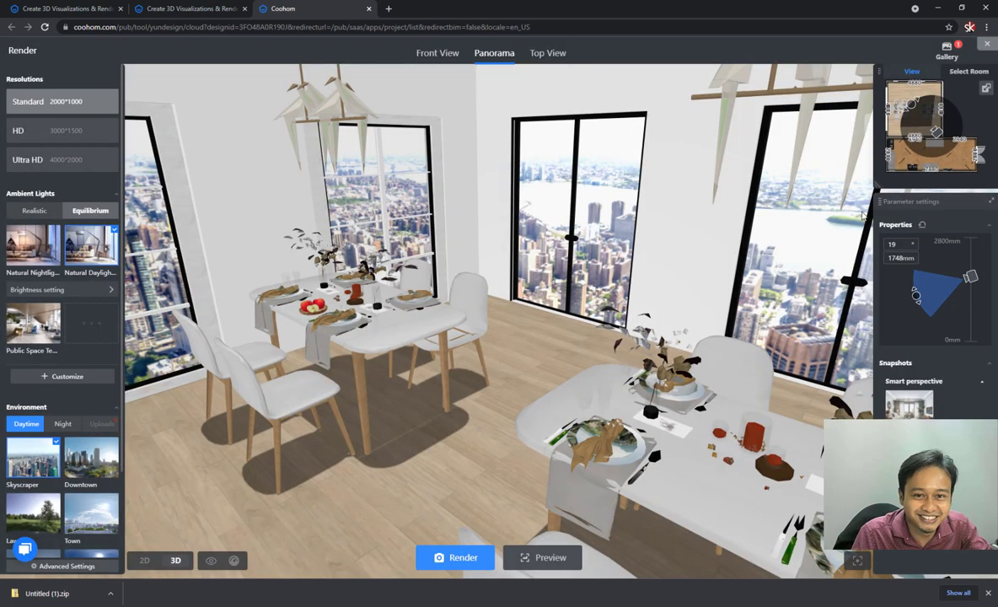
left_click(946, 49)
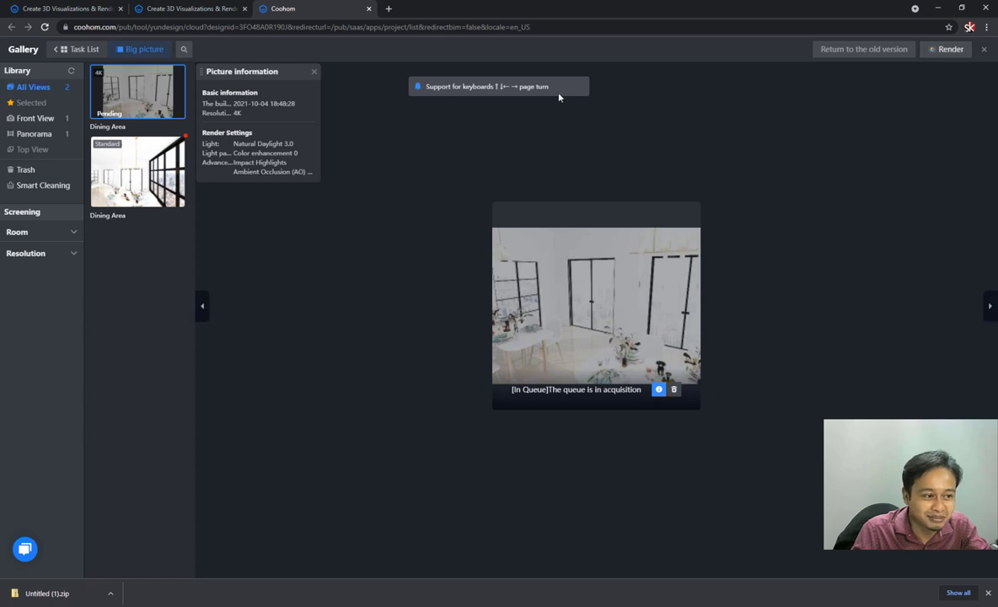
left_click(187, 8)
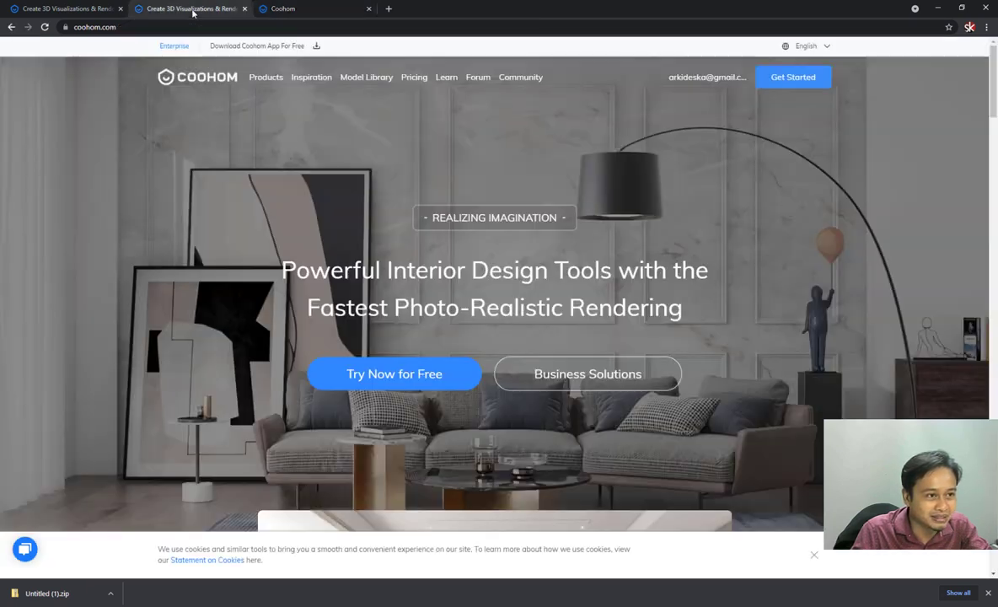
left_click(311, 10)
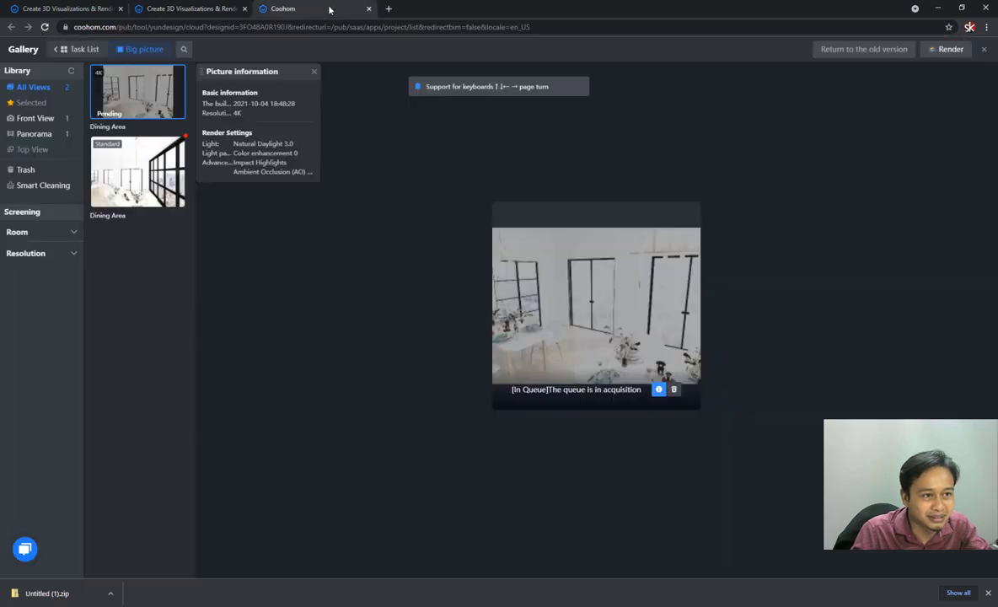
Leave the gallery and the render setup to return to the 3D floor plan, and show the Sheets options
left_click(985, 47)
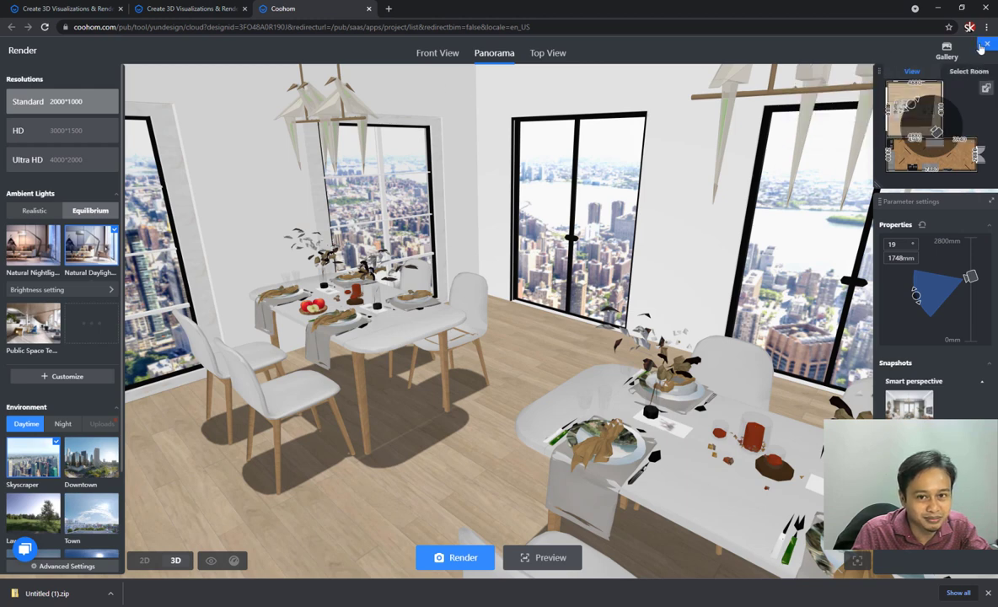
left_click(985, 44)
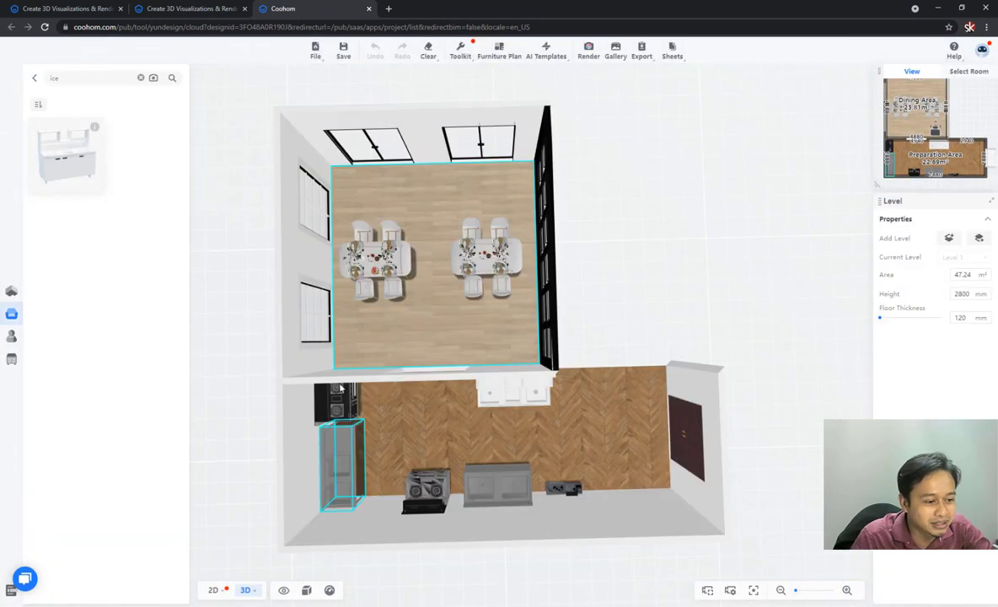
mouse_move(676, 61)
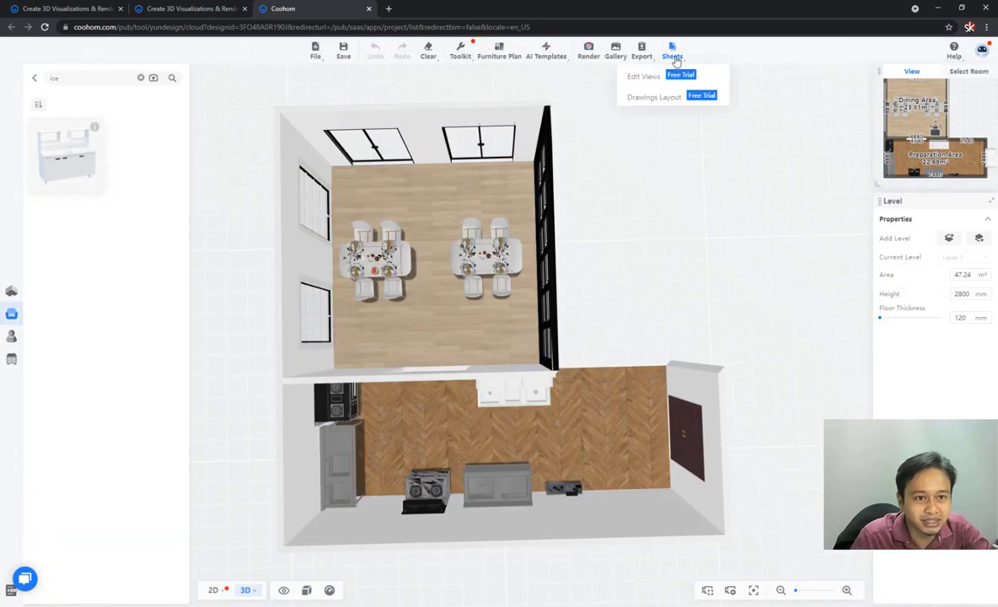